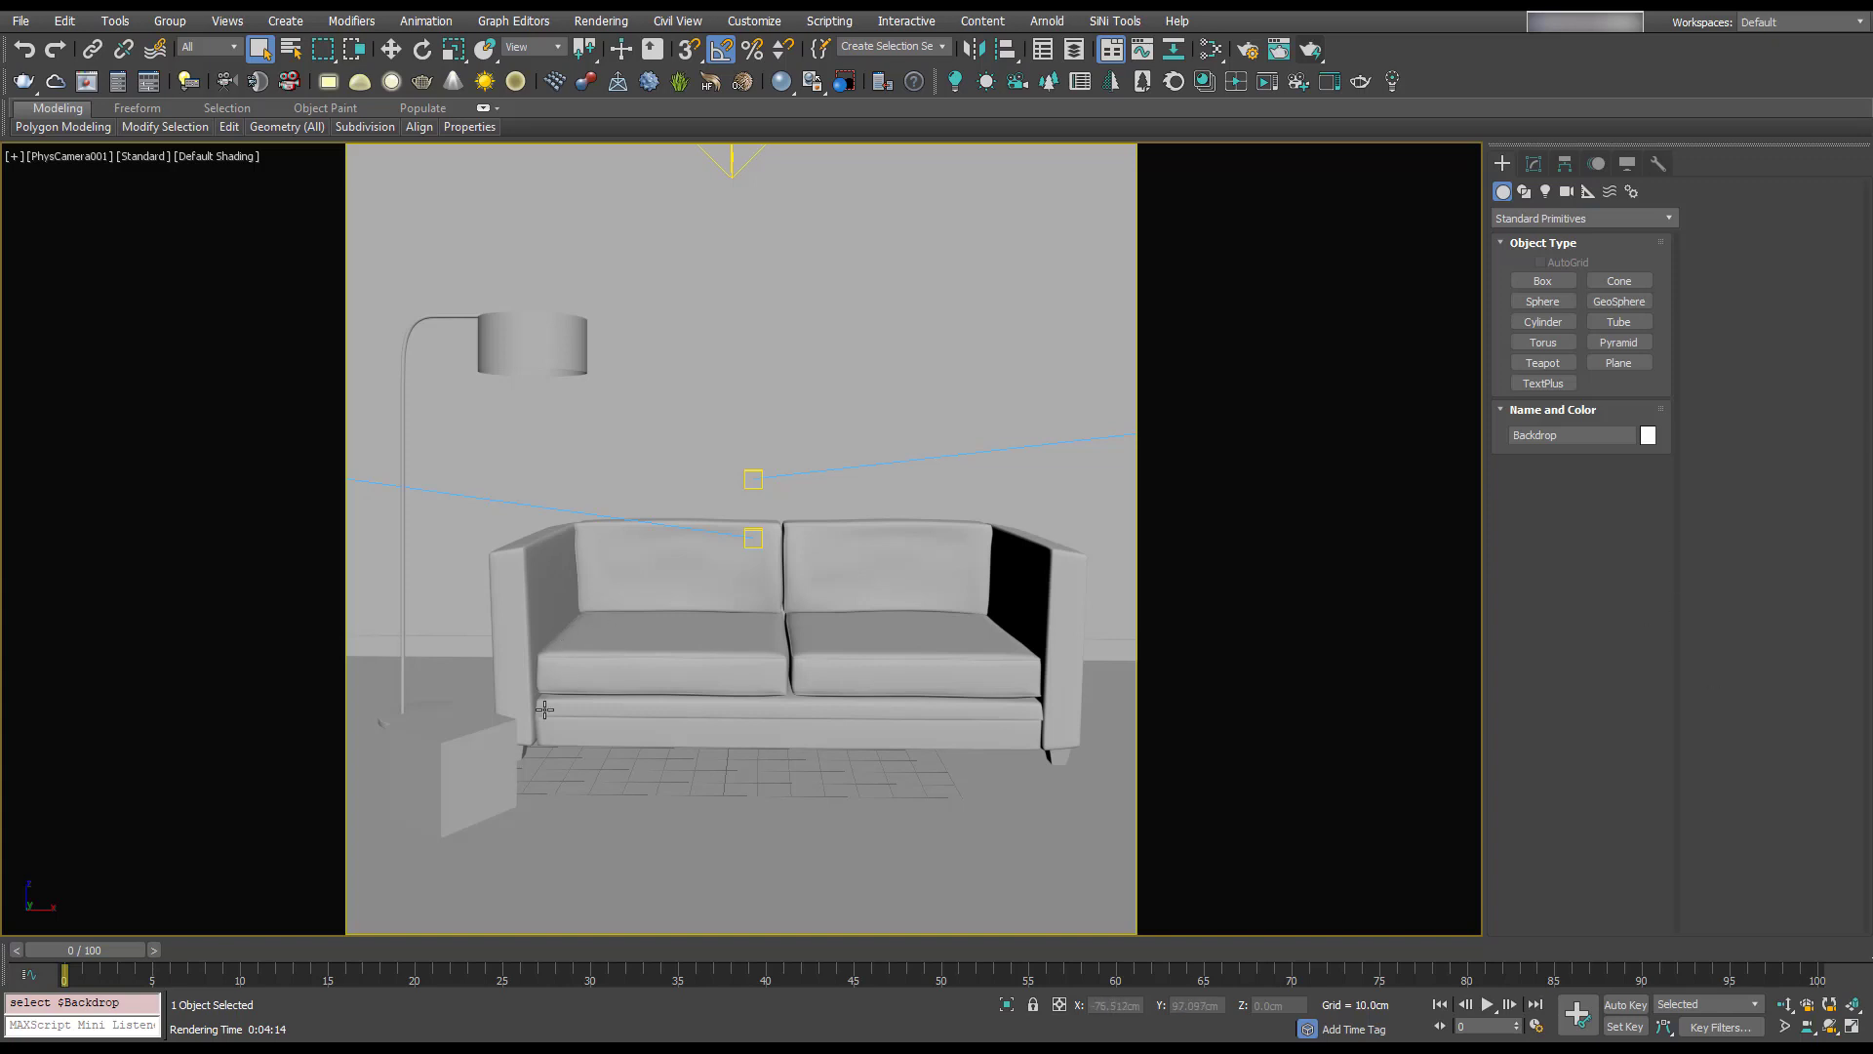
Step: Bring up the Slate Material Editor over the sofa scene with the grave-key shortcut
key("grave")
Step: Maximize the Slate Material Editor and add a Checker map node
left_click(1211, 48)
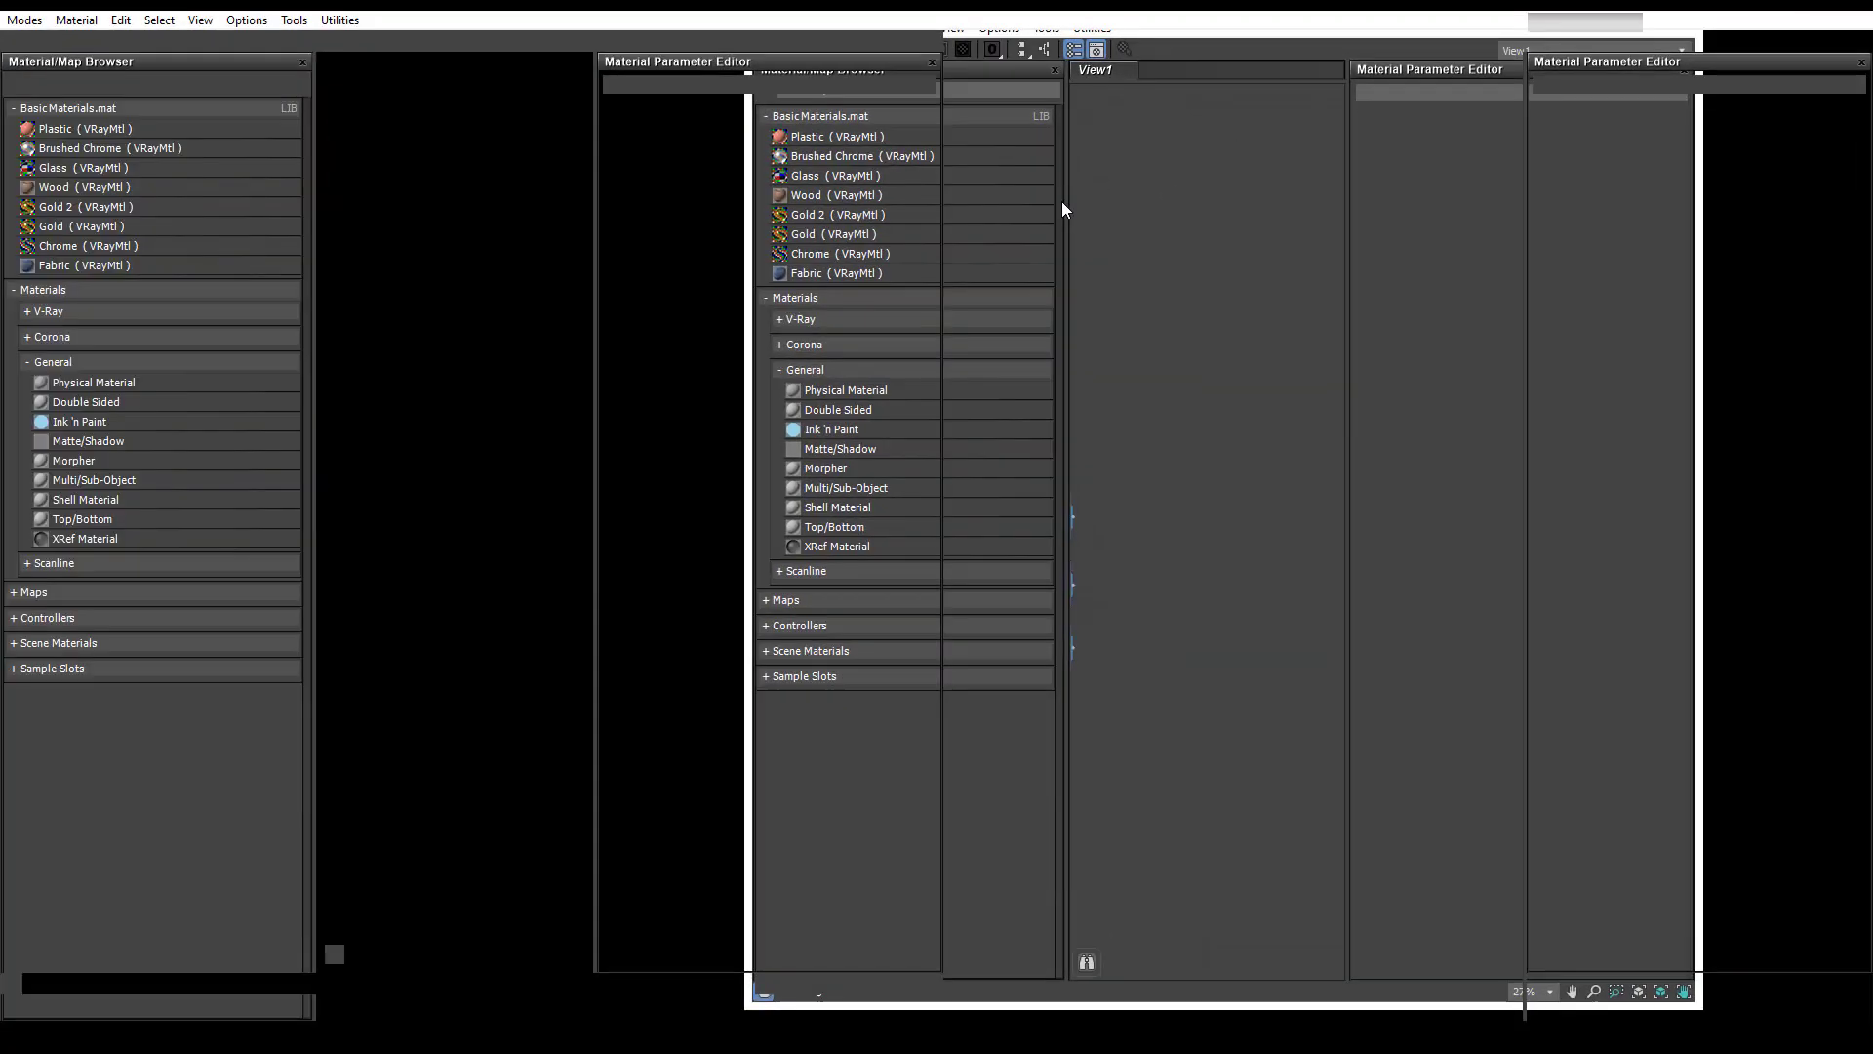
left_click(1627, 19)
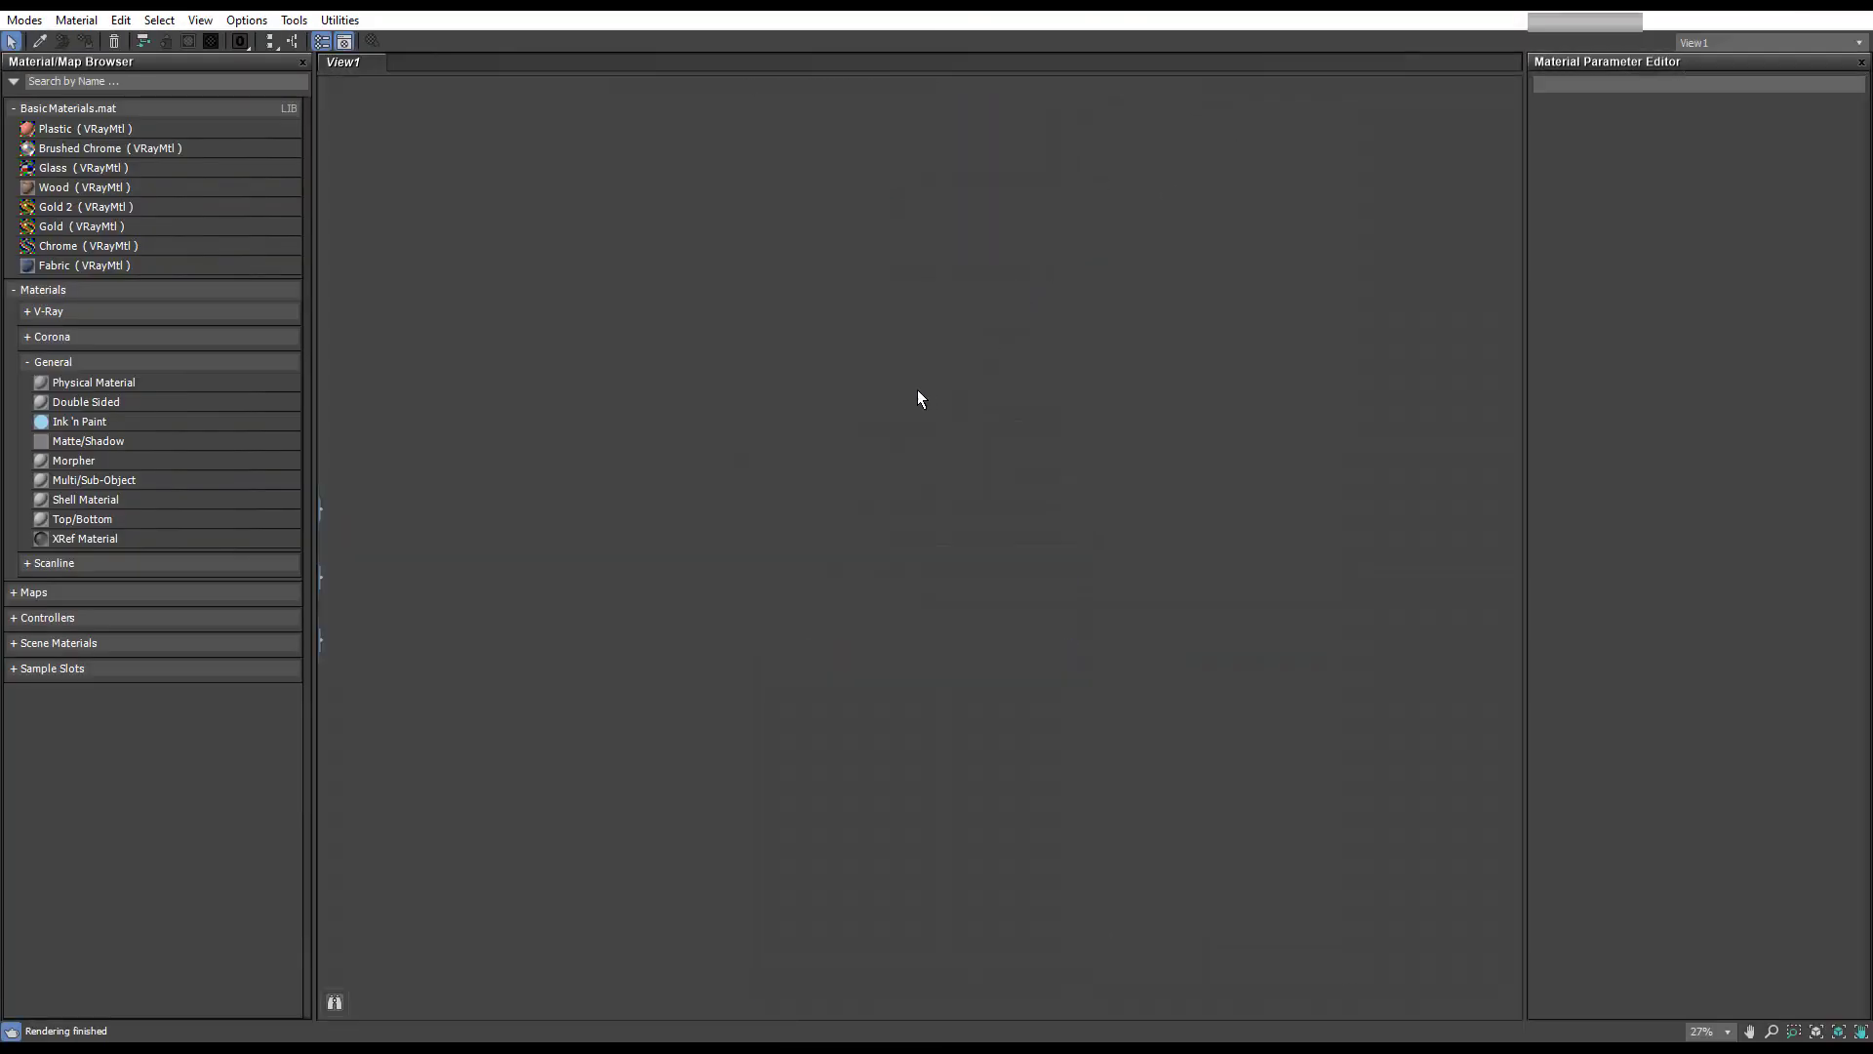
right_click(699, 364)
mouse_move(786, 412)
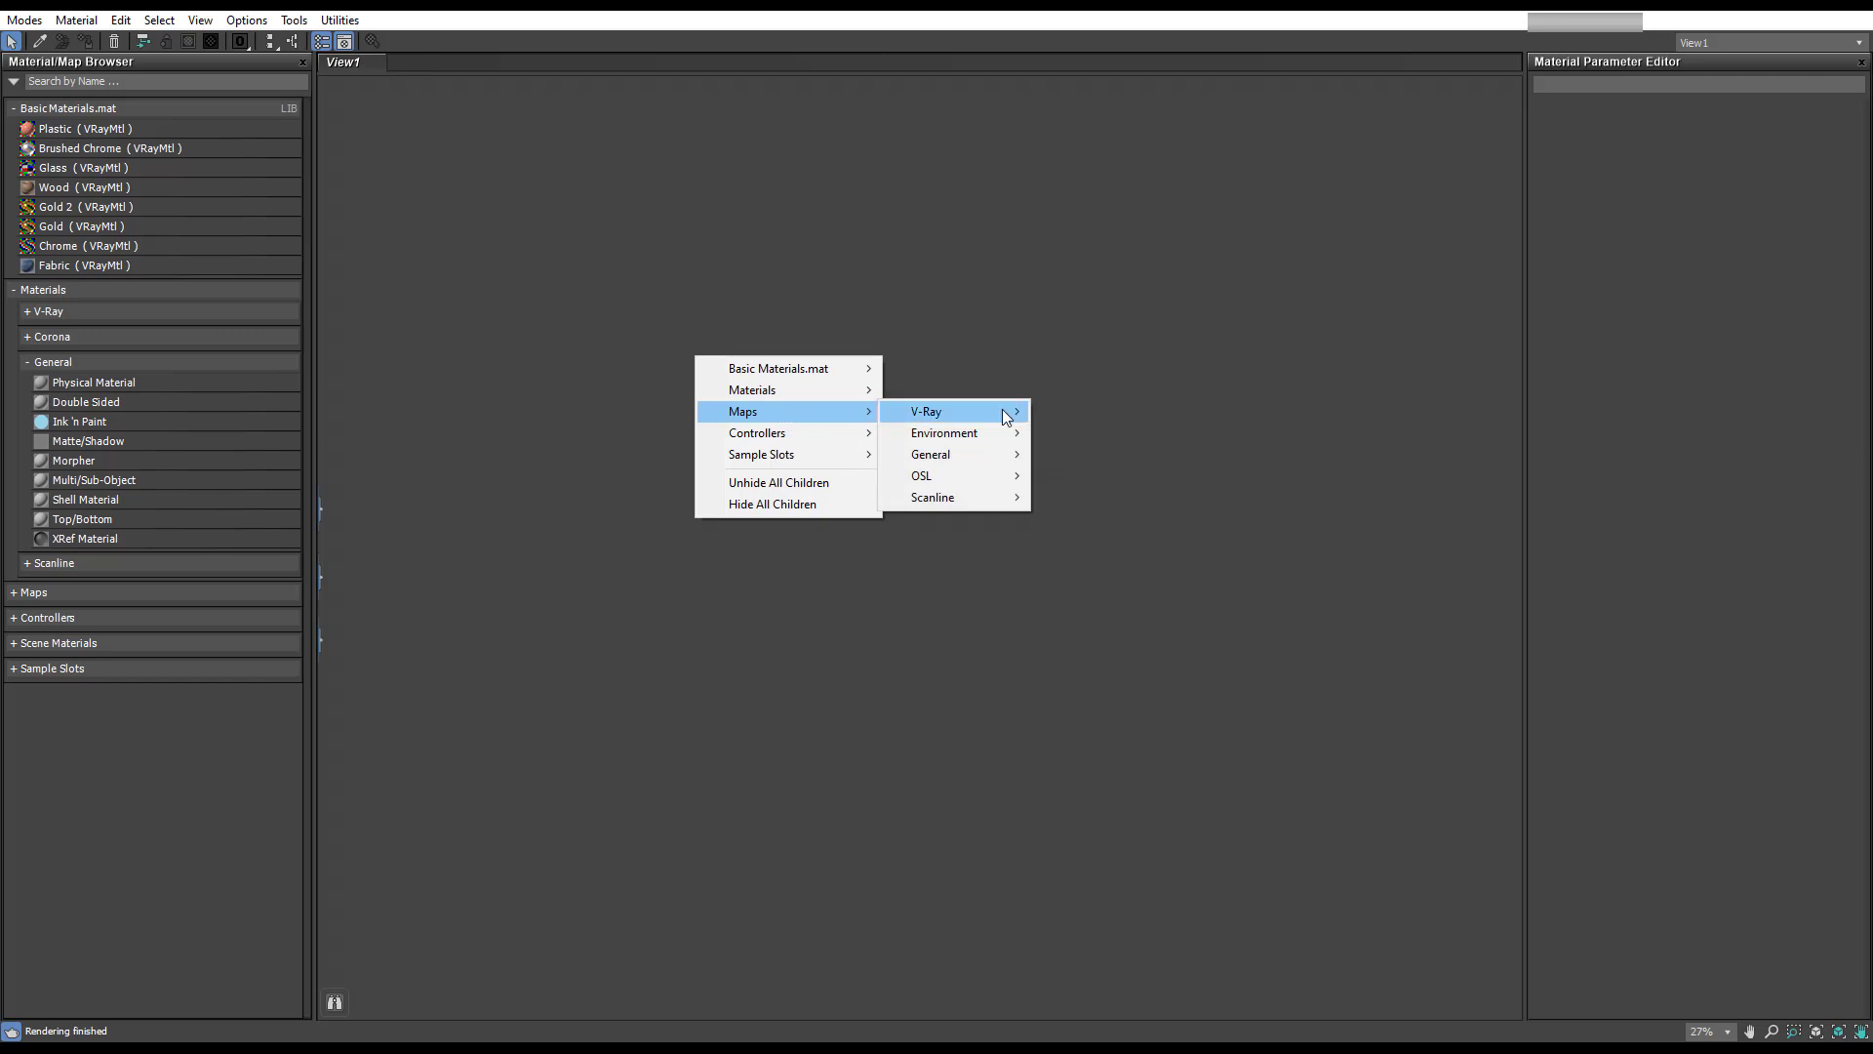
mouse_move(973, 500)
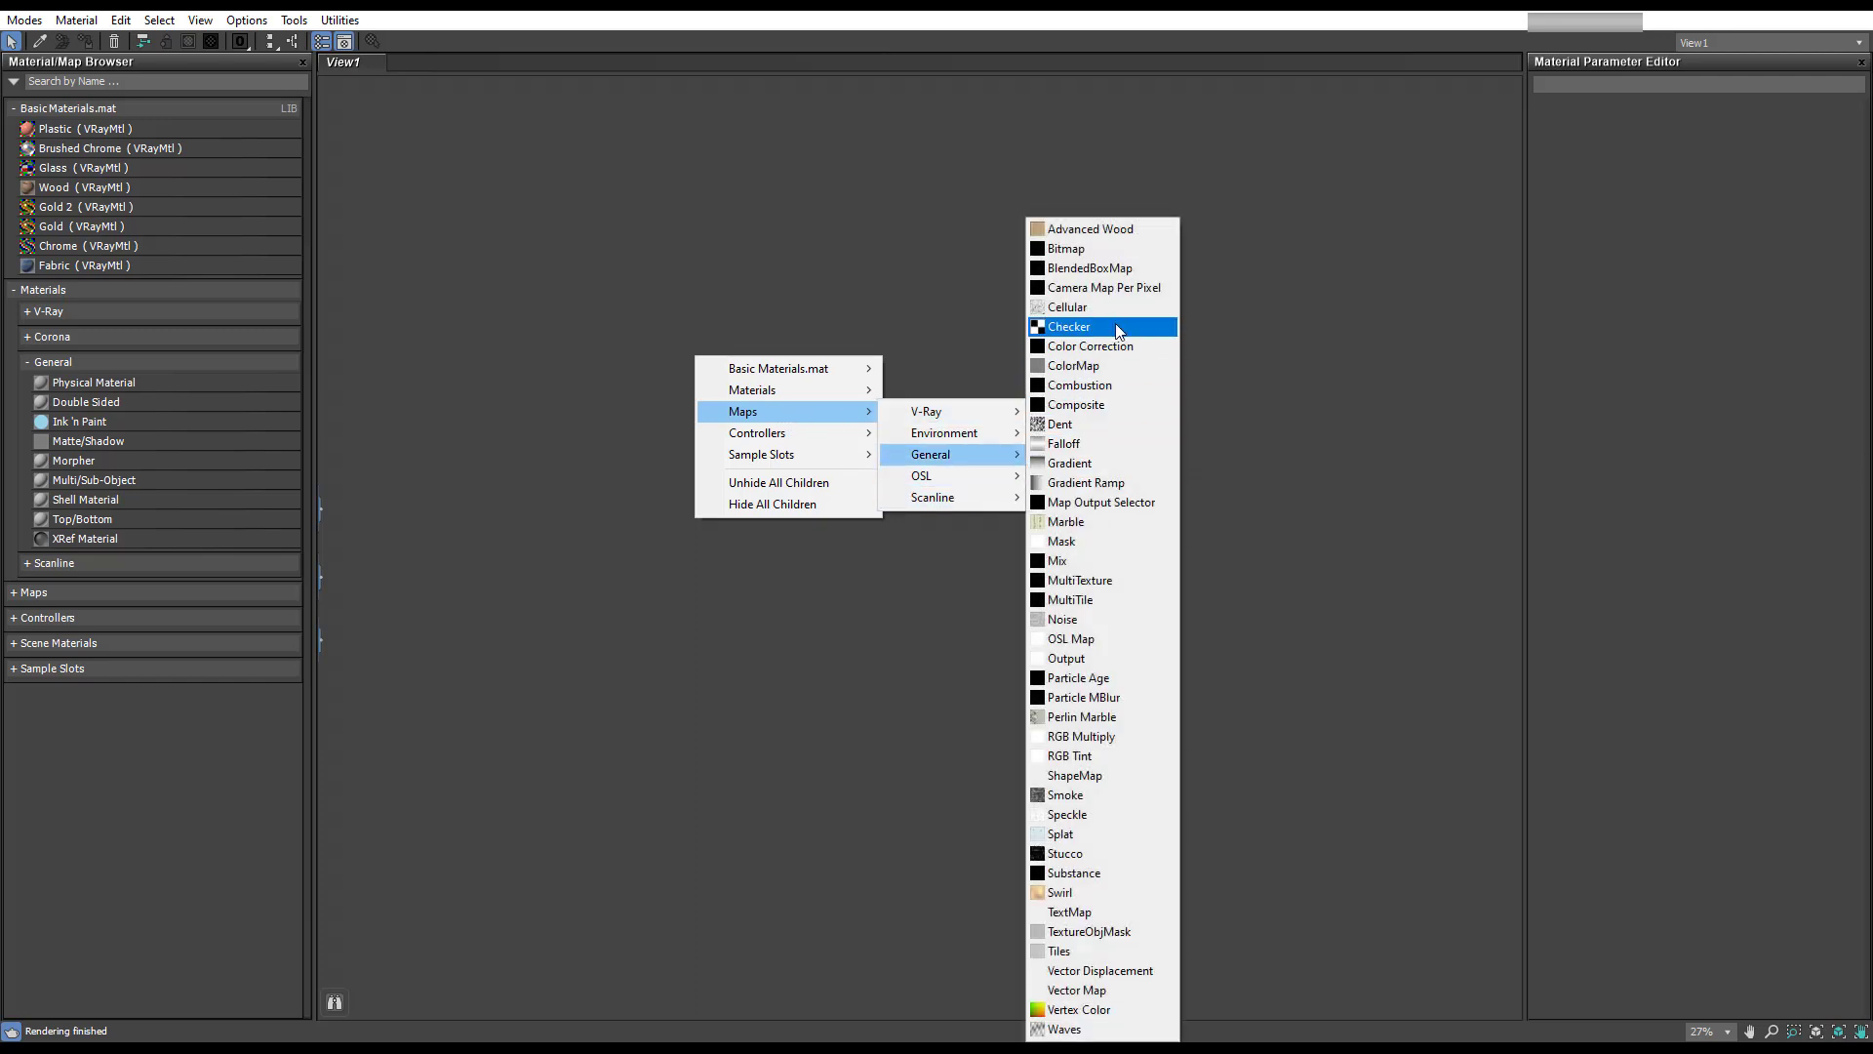
left_click(1116, 329)
scroll(693, 357, "up", 8)
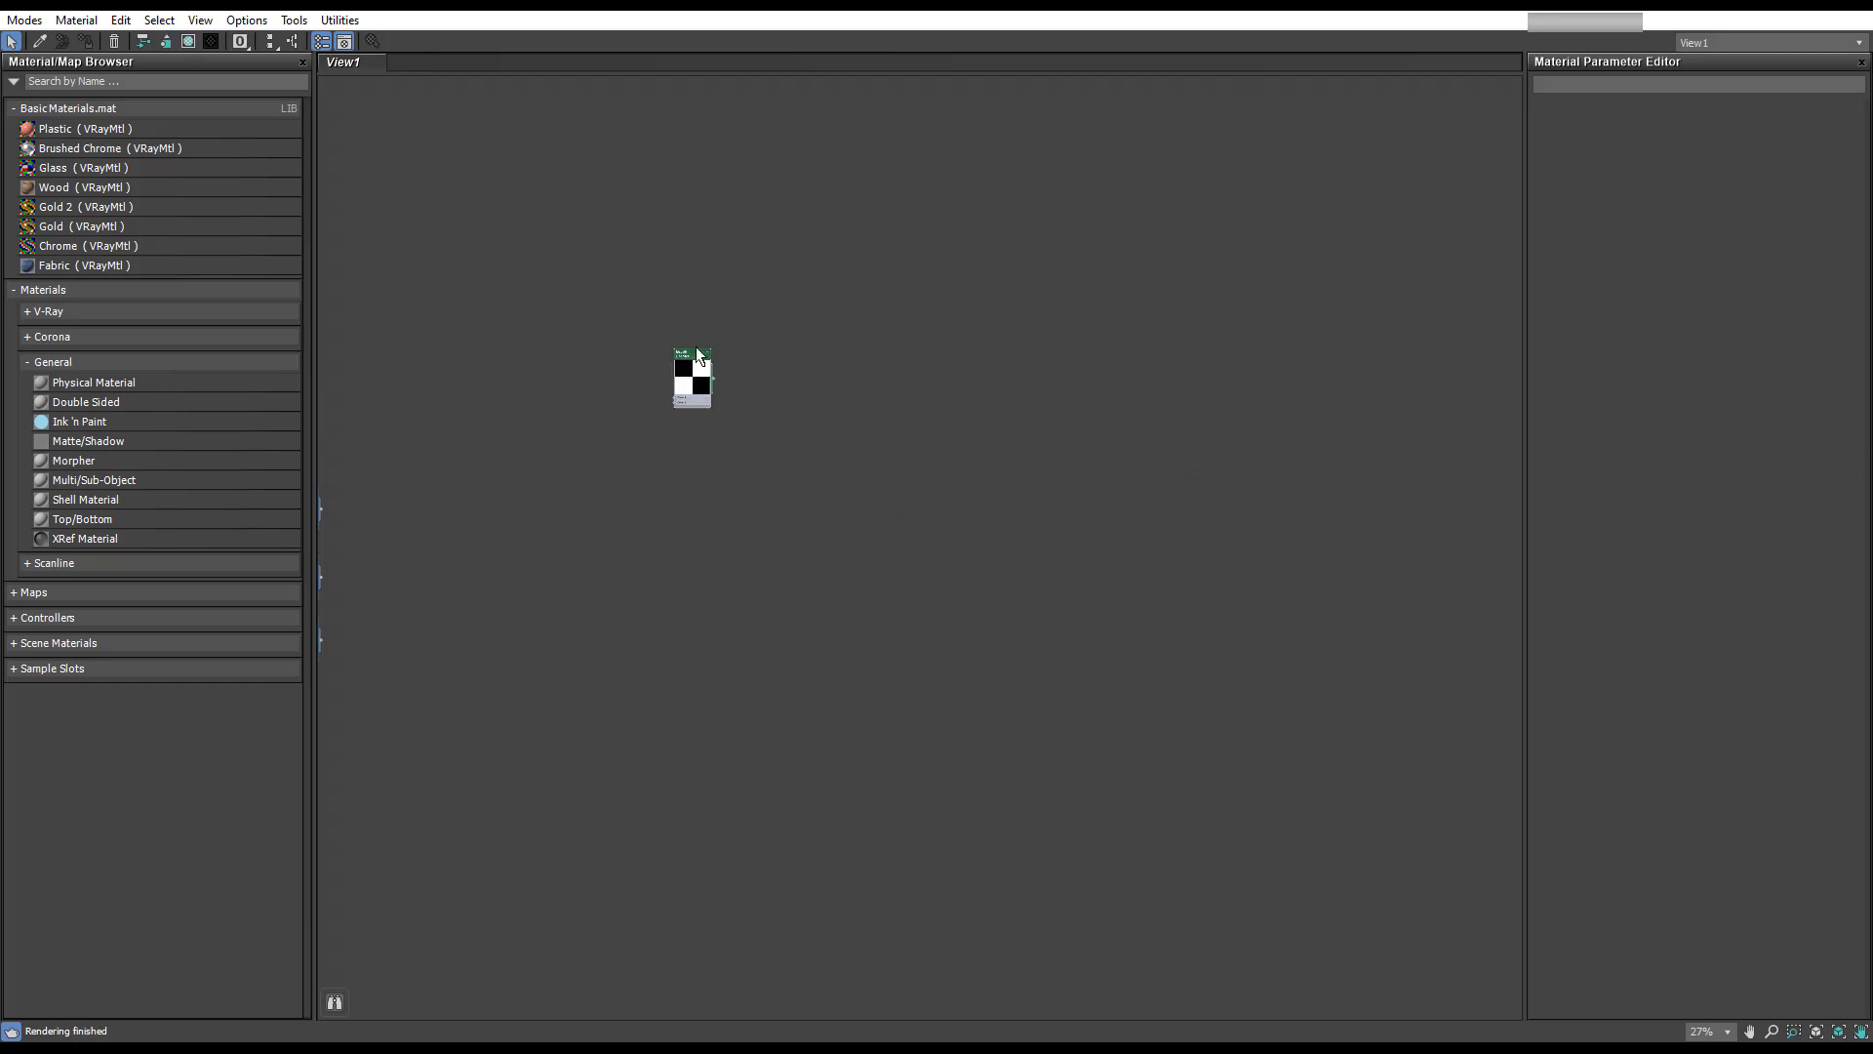
Step: Wire the Checker into the Diffuse map of a new VRayMtl, Material #80
left_click_drag(752, 431, 911, 449)
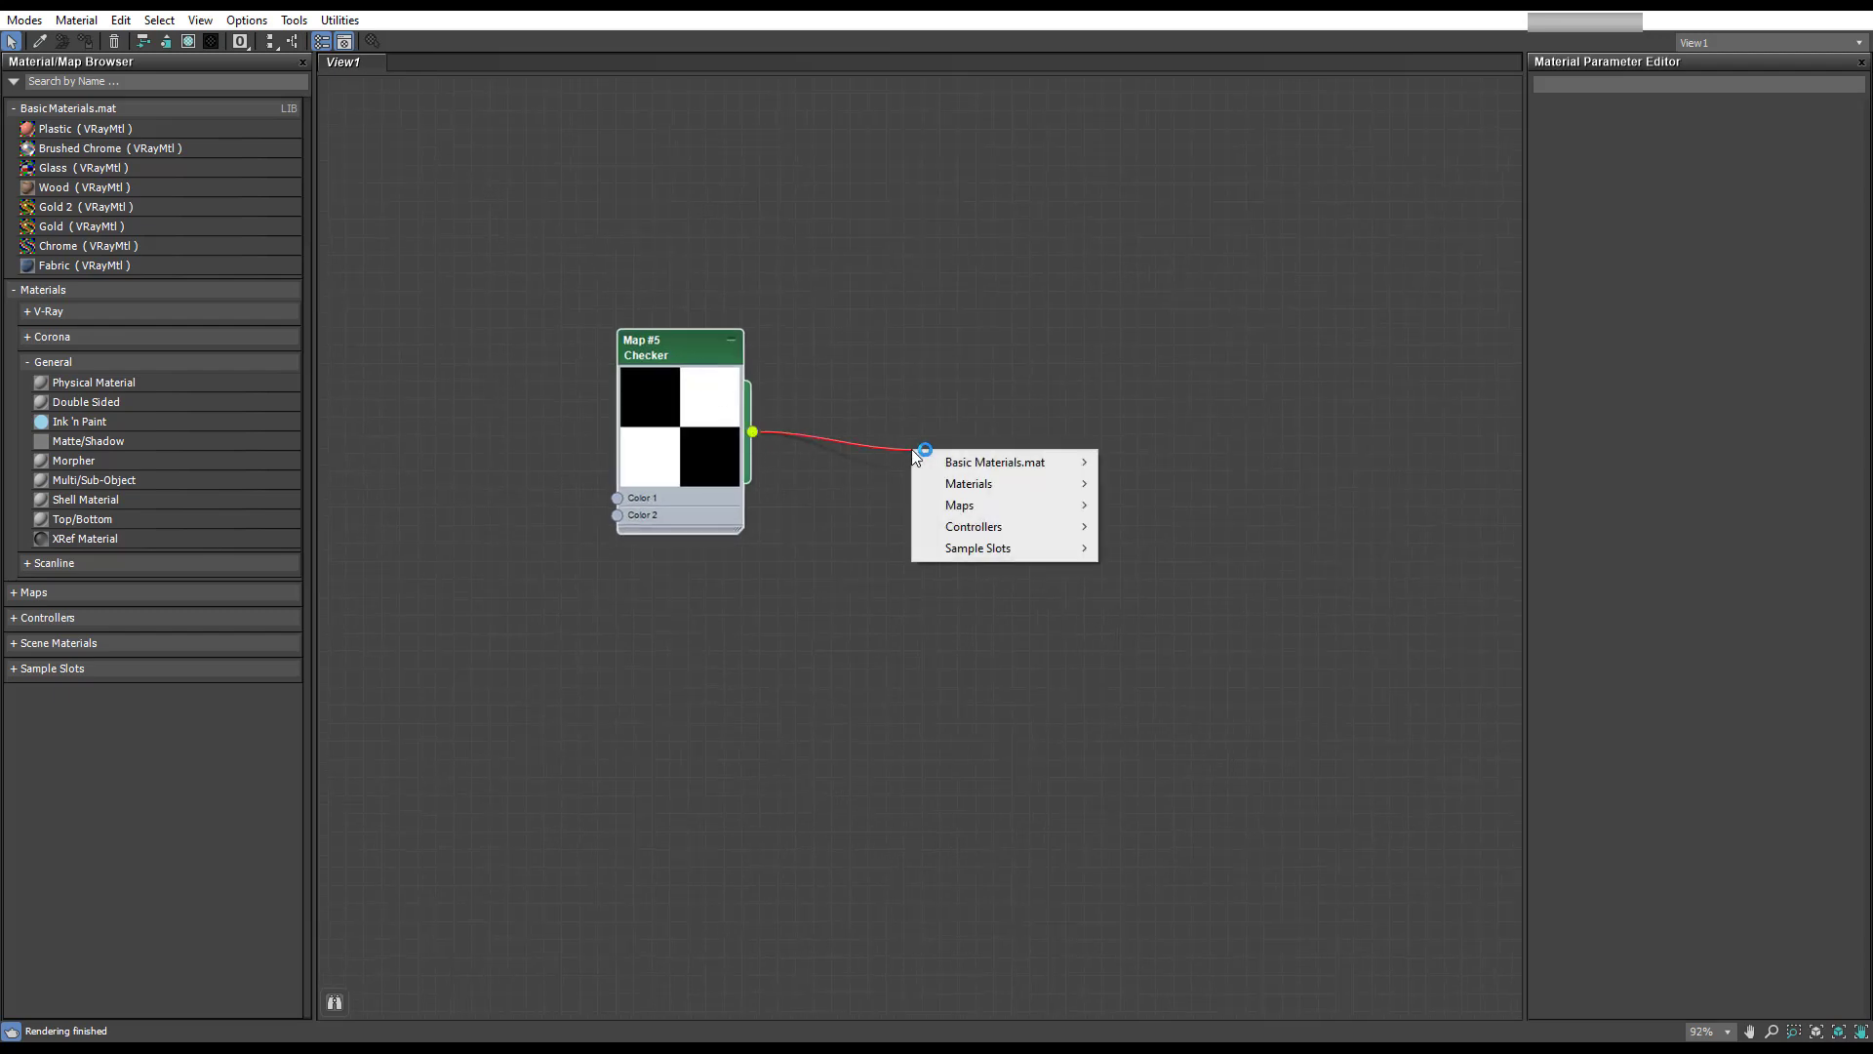
mouse_move(1092, 487)
mouse_move(1172, 485)
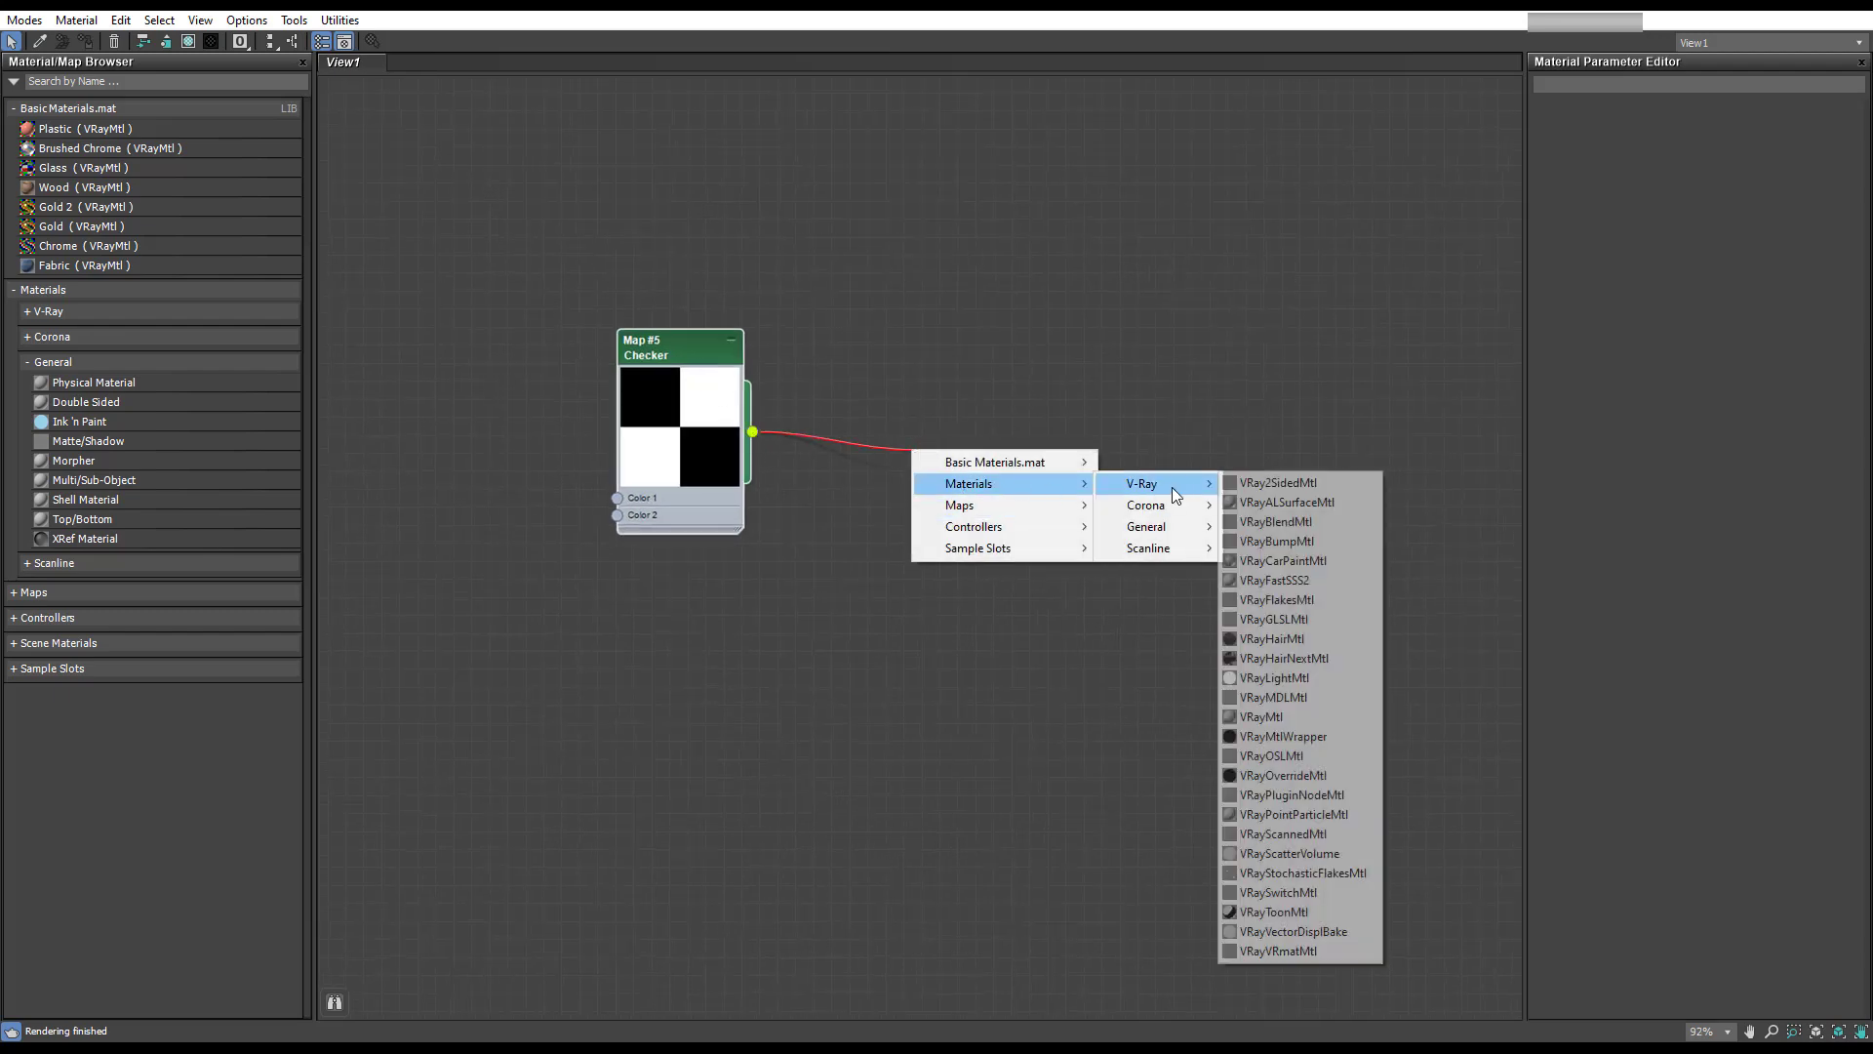
left_click(1268, 717)
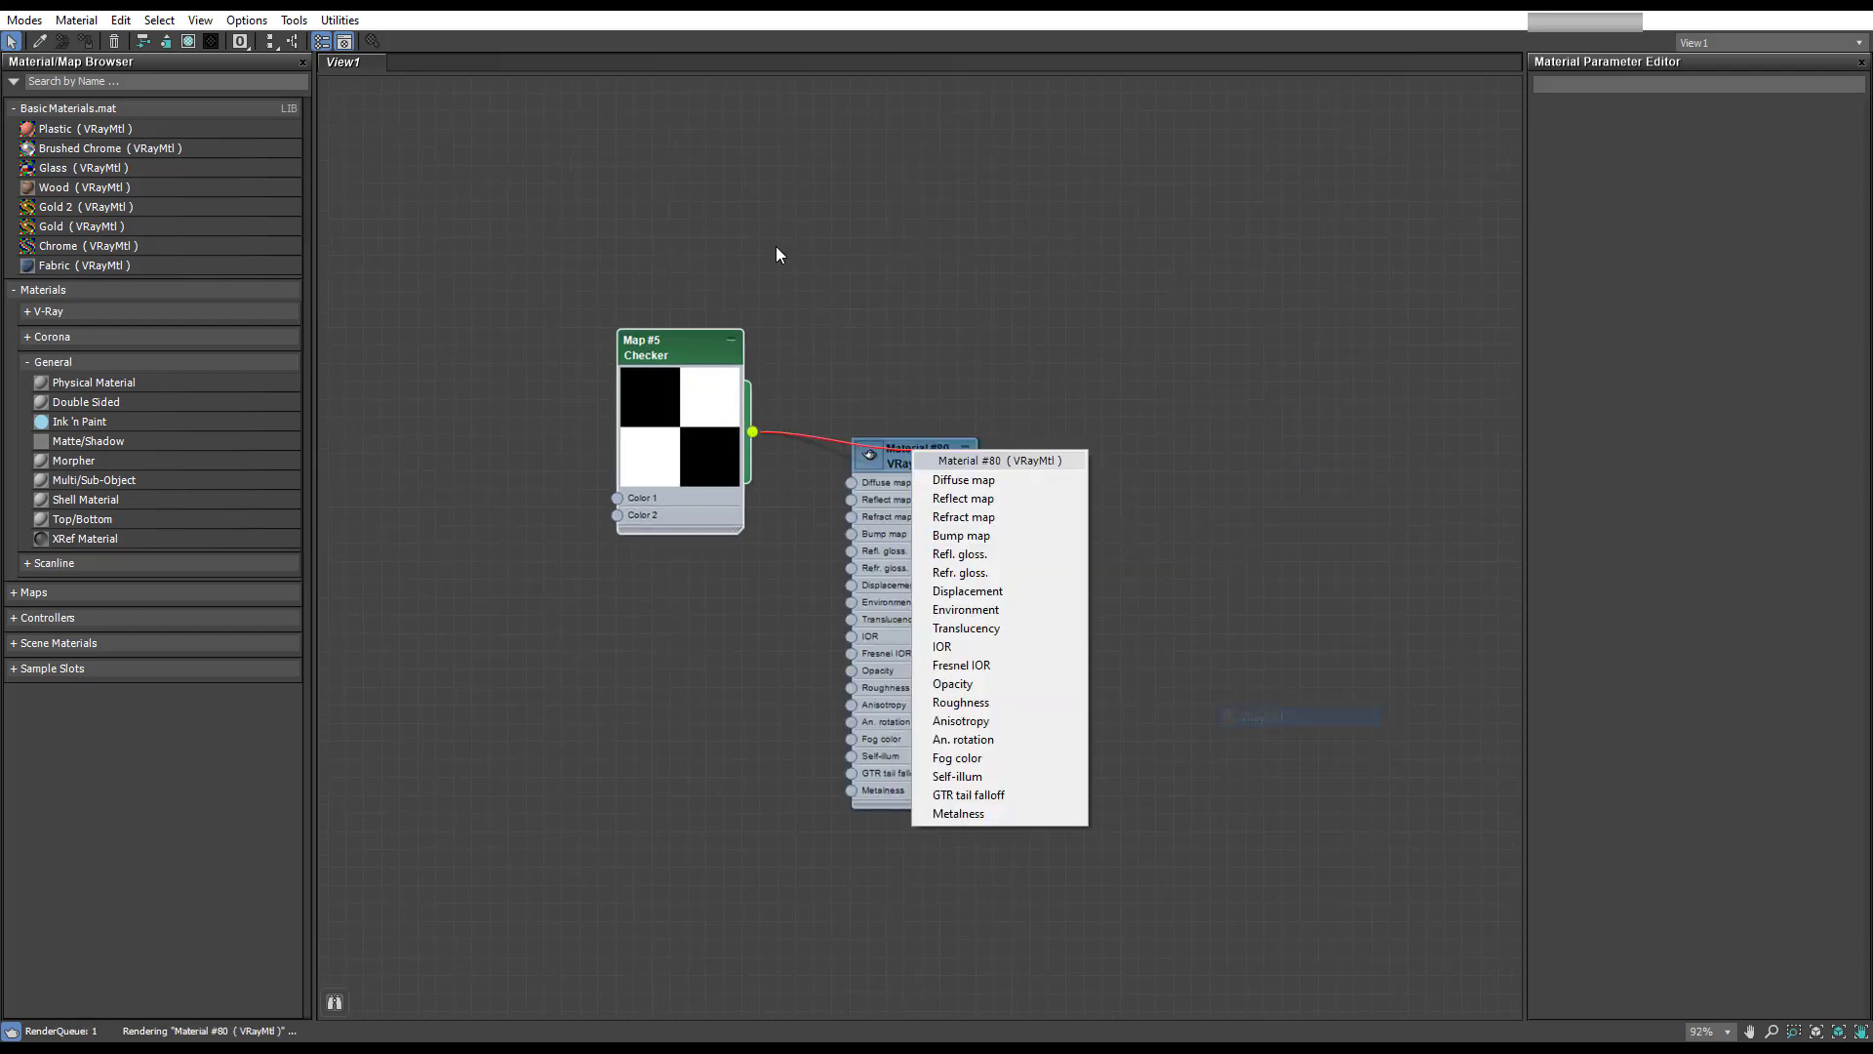
left_click(928, 479)
left_click_drag(911, 459, 961, 370)
Step: Set the Checker's U and V tiling to 10 and restore the editor window
double_click(688, 347)
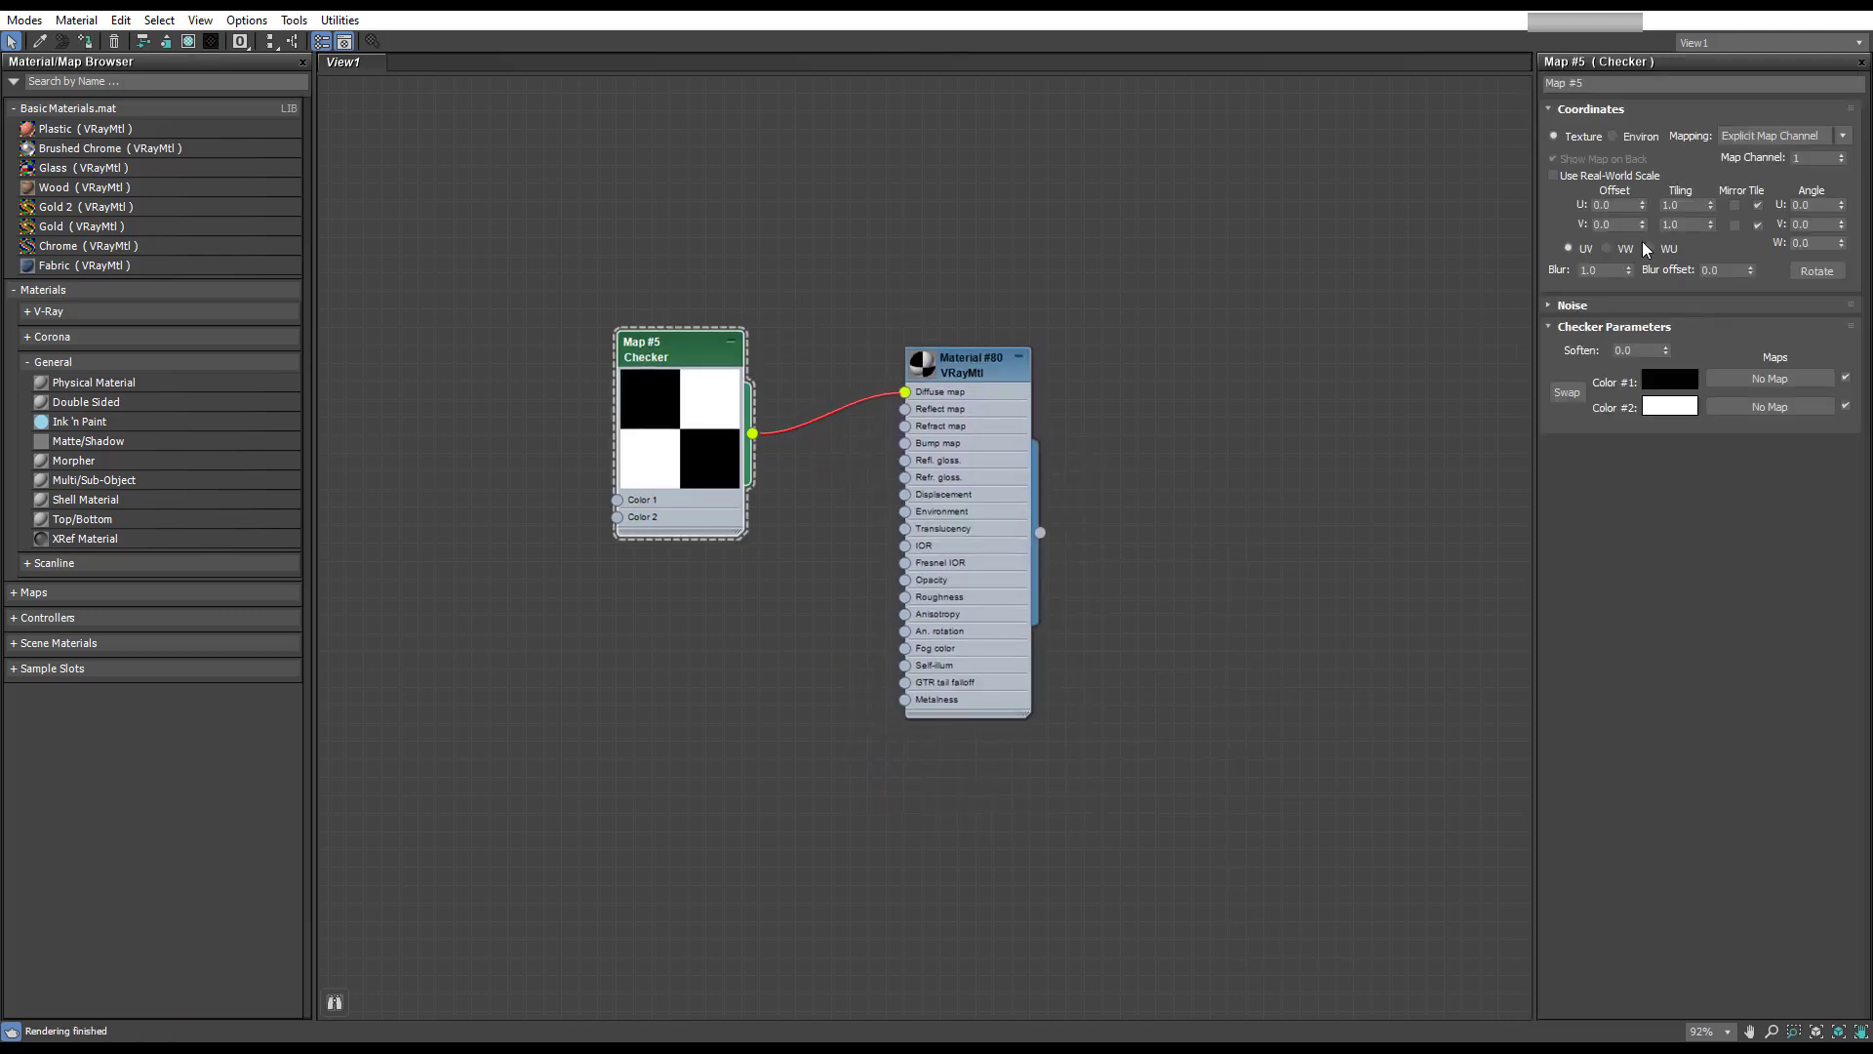
double_click(1696, 205)
type("10")
key("Tab")
type("10")
key("Return")
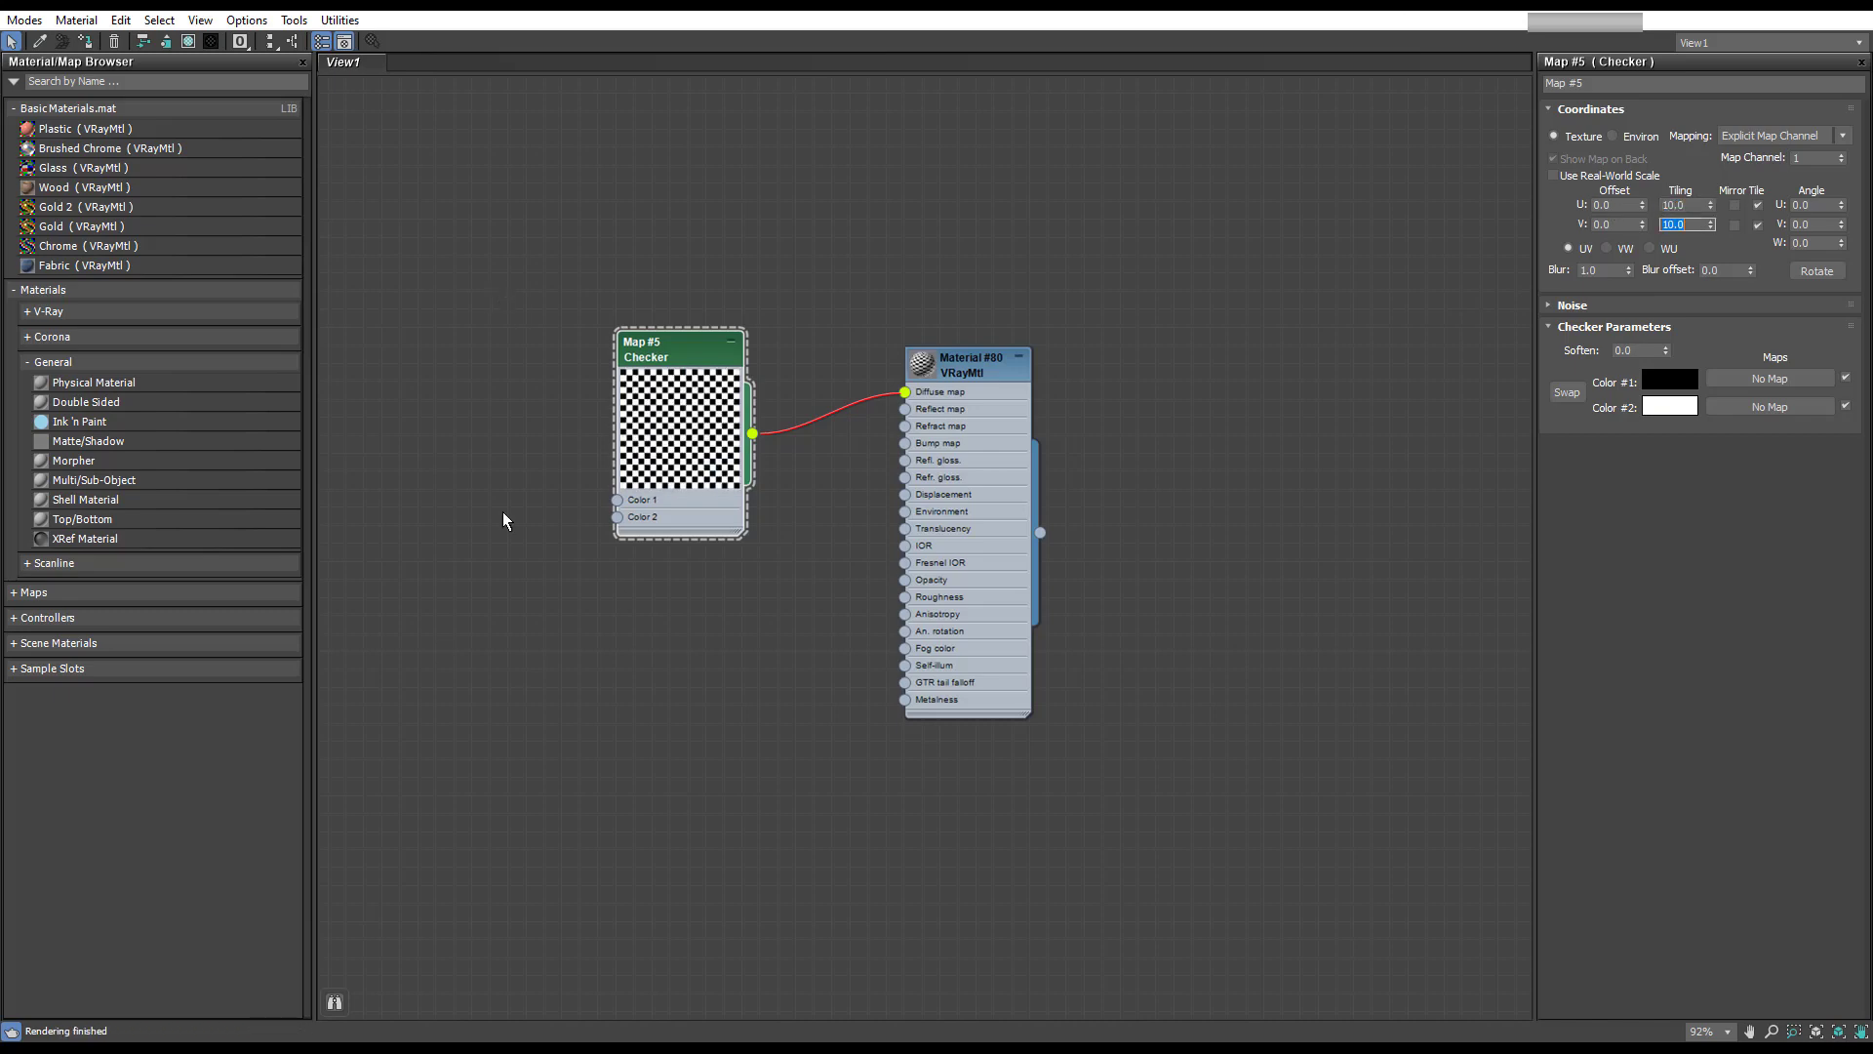
left_click_drag(976, 3, 1327, 22)
Step: Assign Material #80 to the Sofa, show its checker in the viewport, and close the editor
scroll(1180, 445, "down", 1)
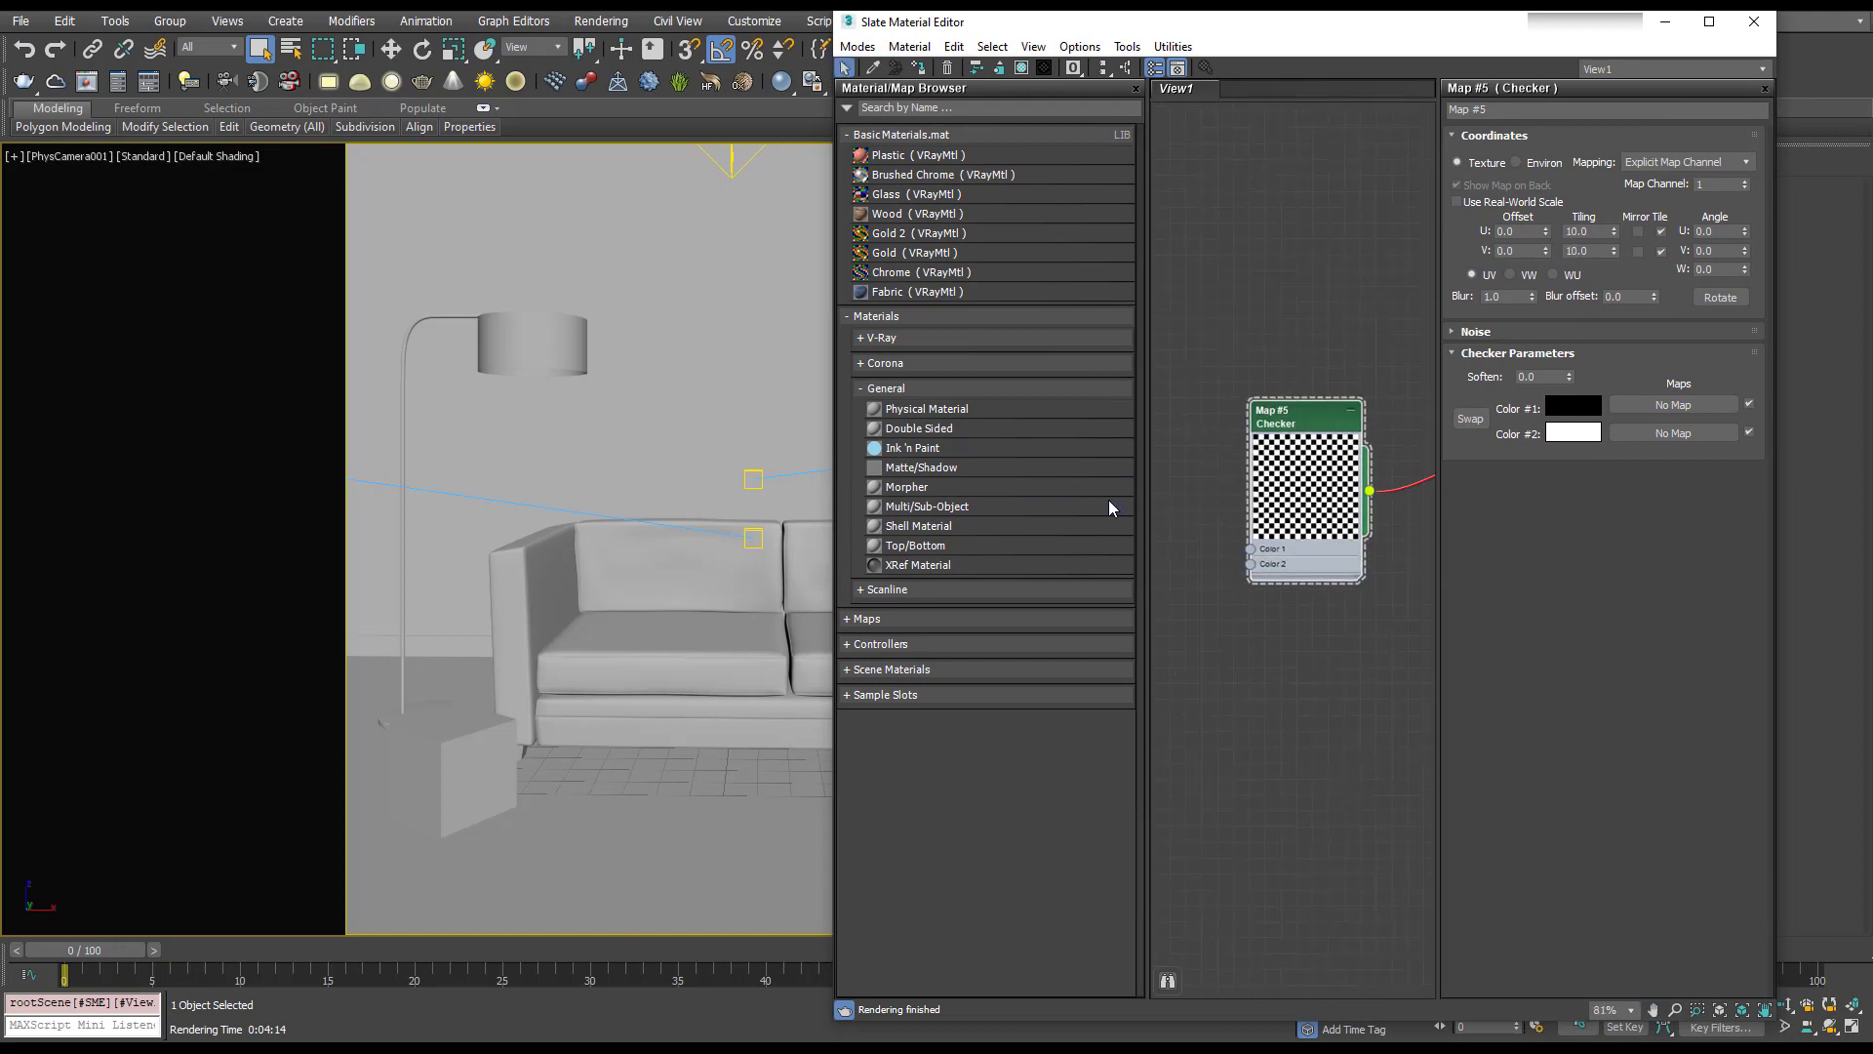
middle_click_drag(1336, 494, 938, 502)
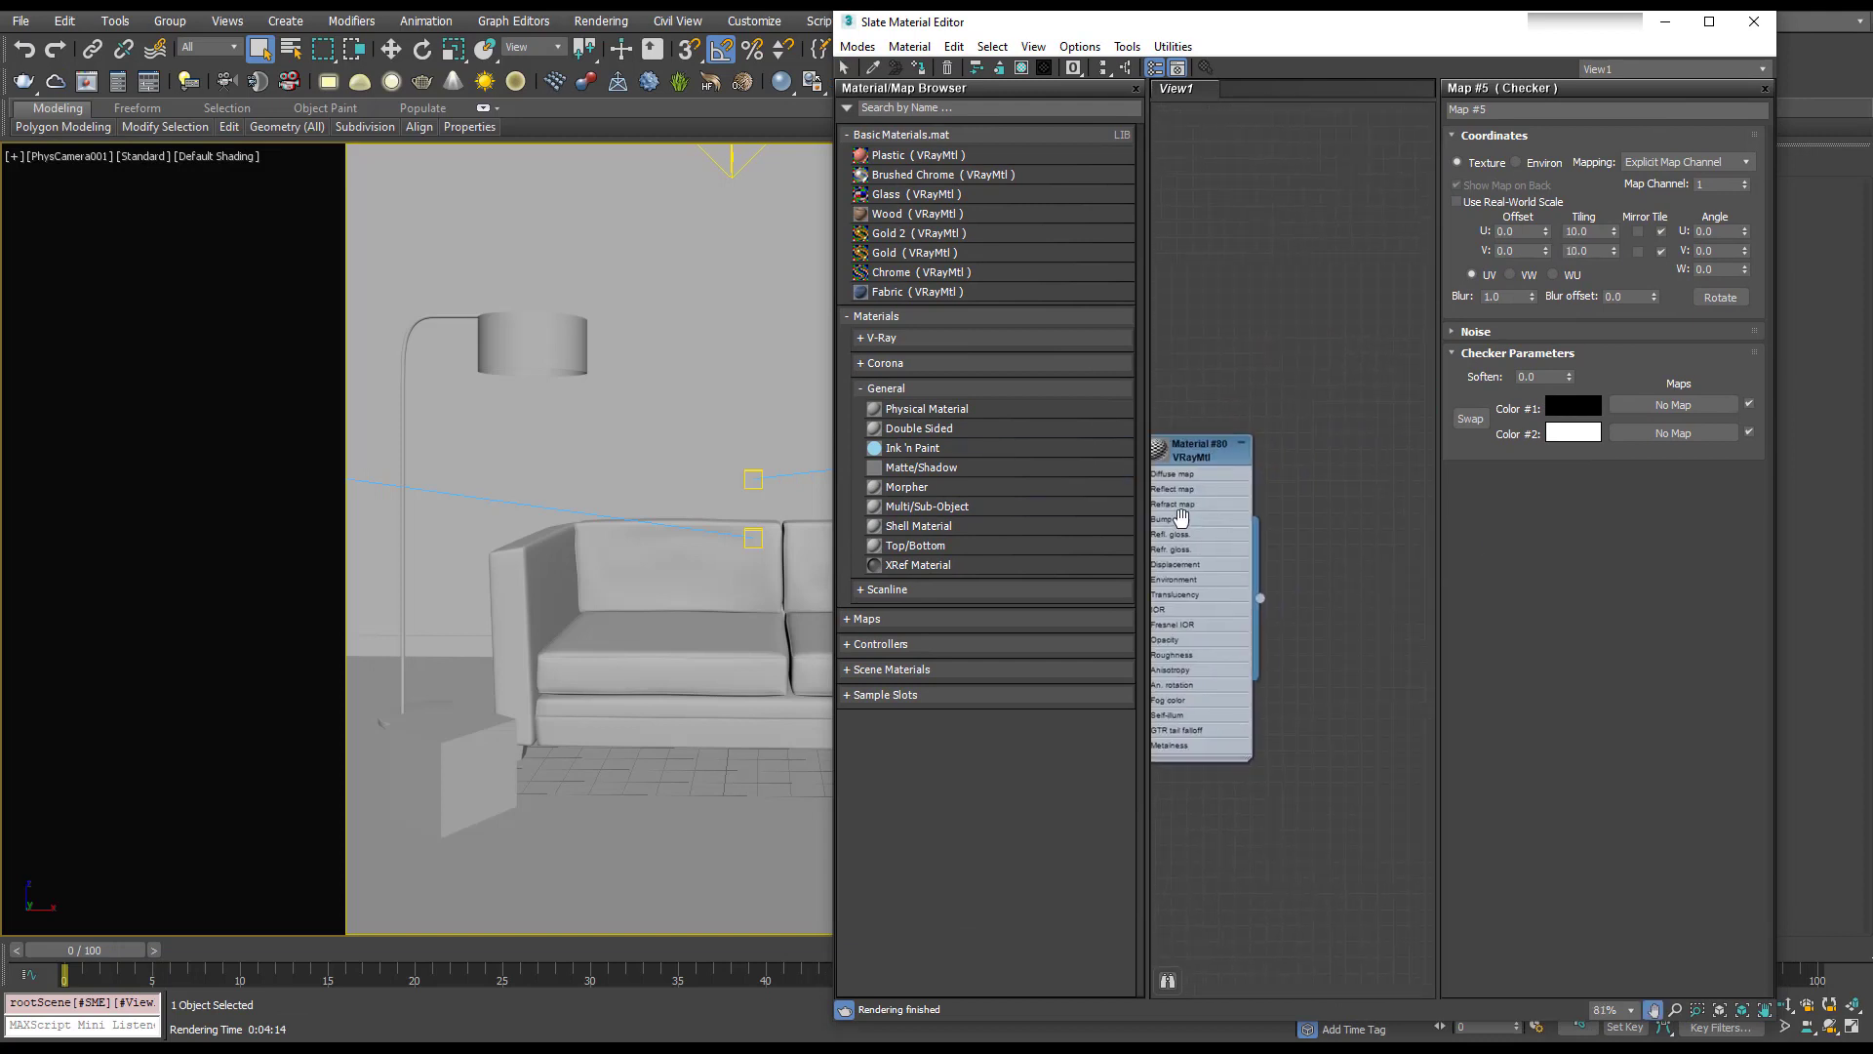
left_click(739, 651)
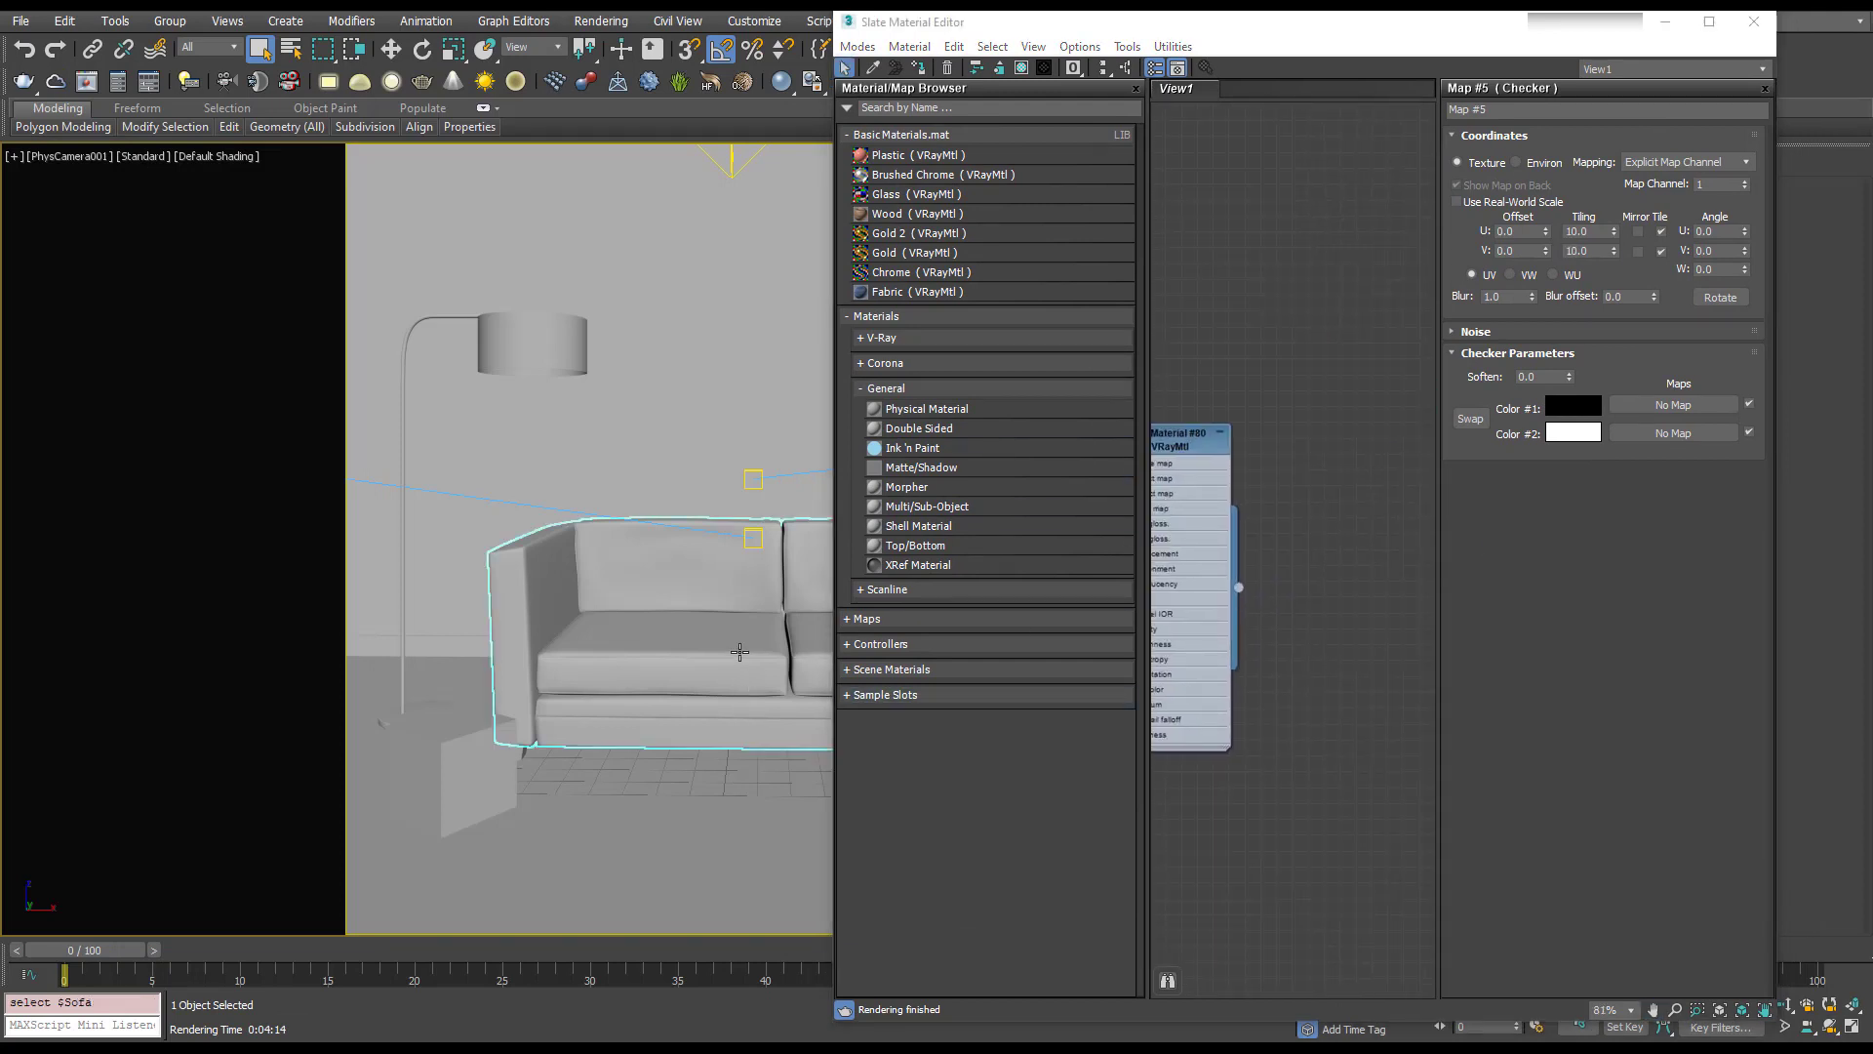
left_click(918, 69)
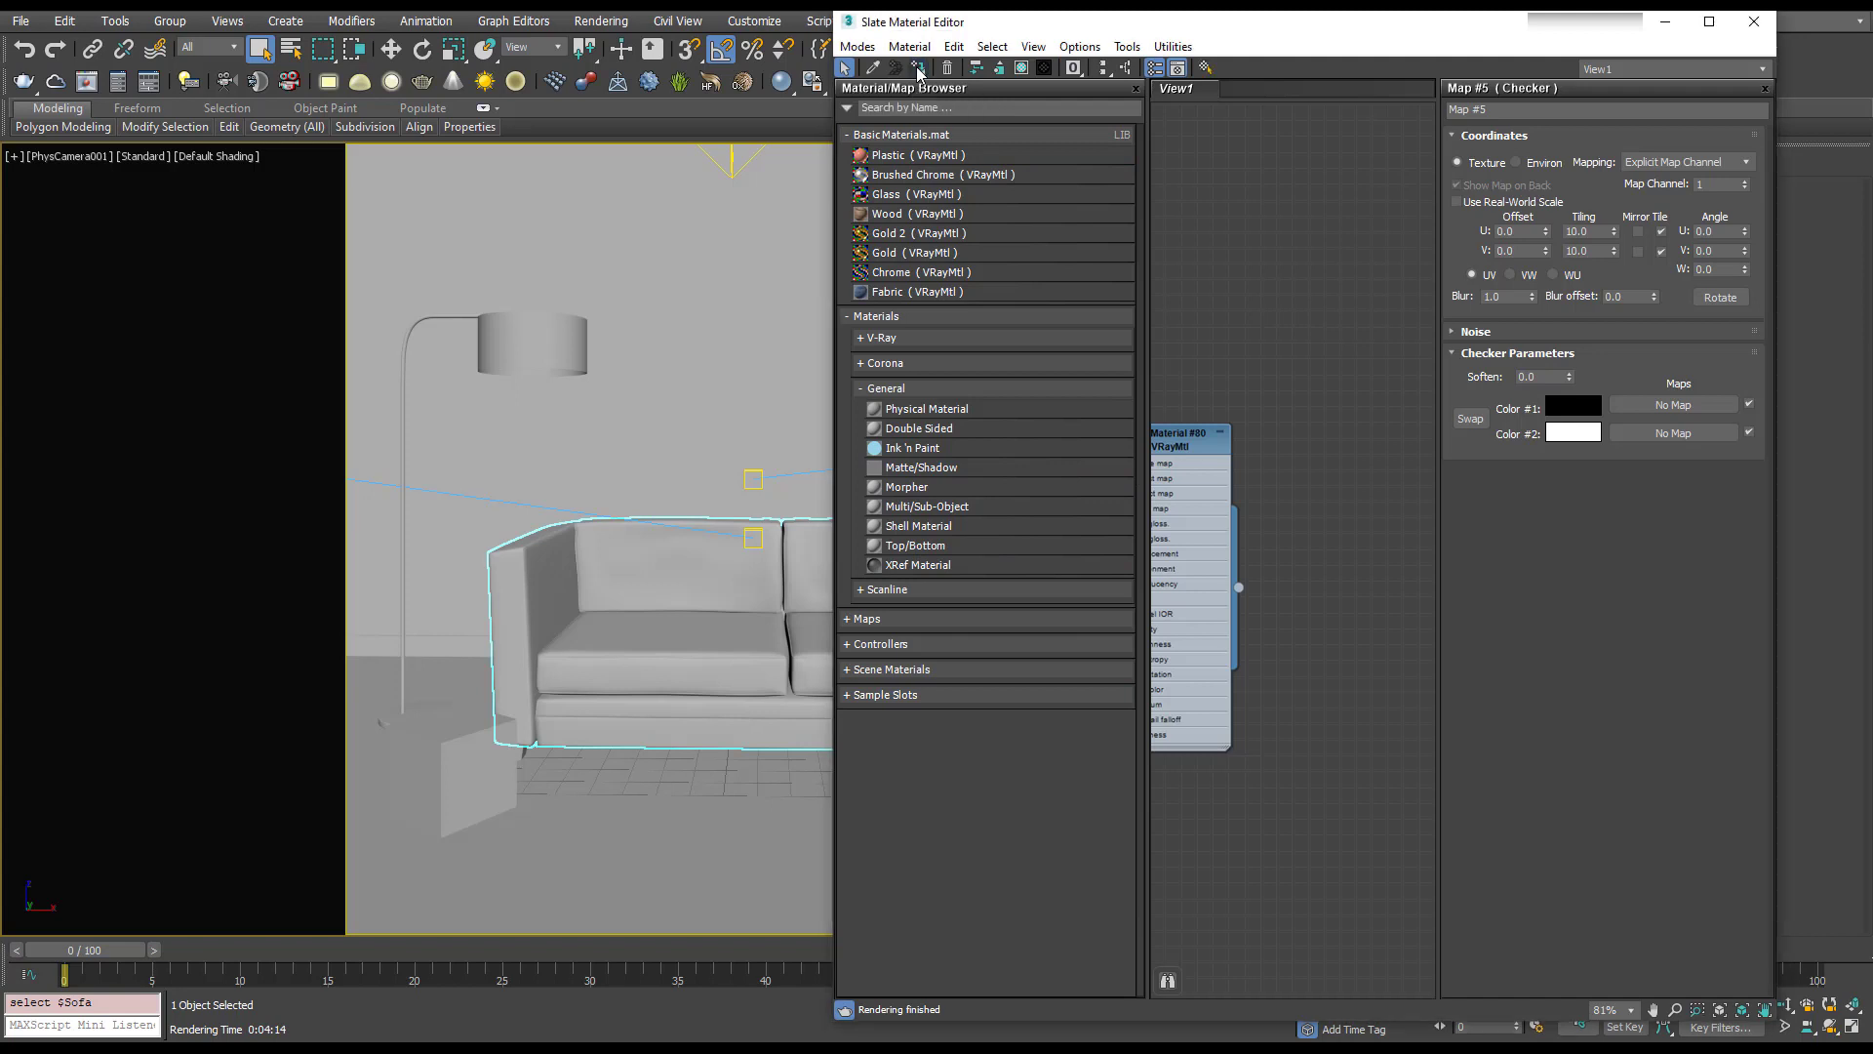
double_click(1180, 444)
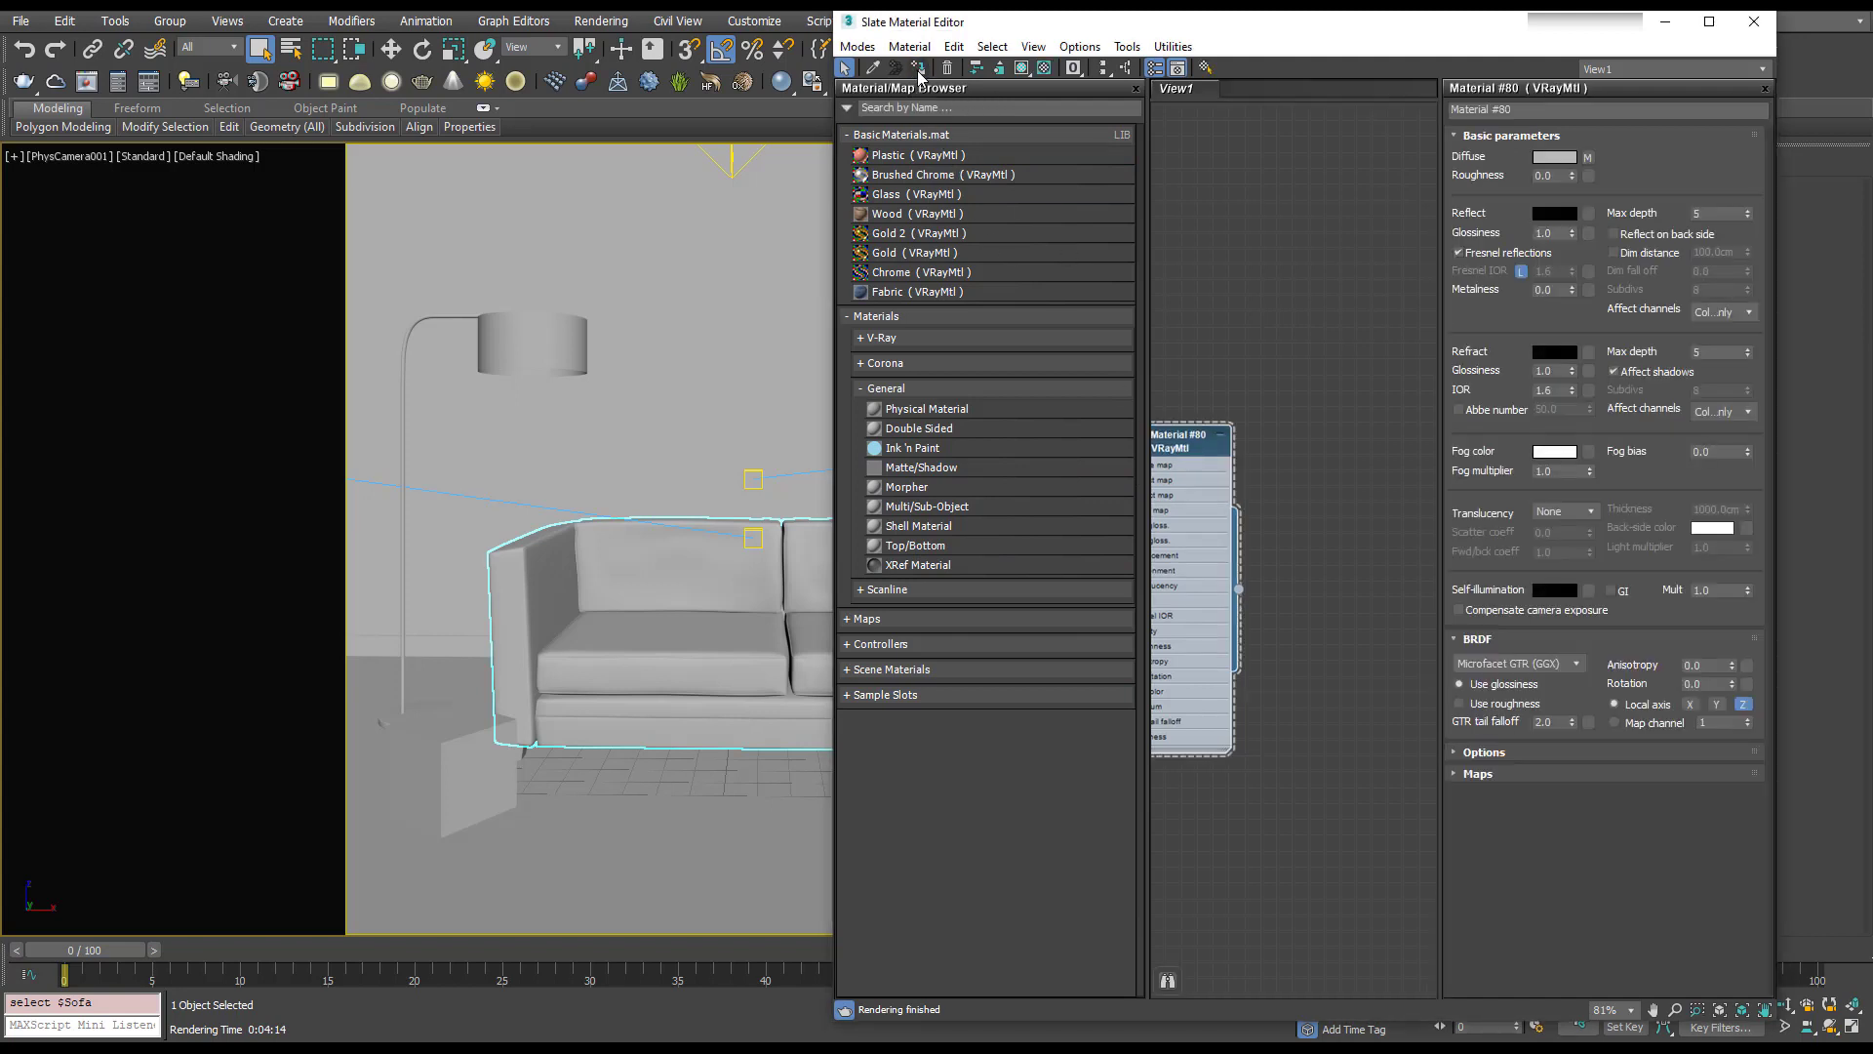
left_click(1021, 68)
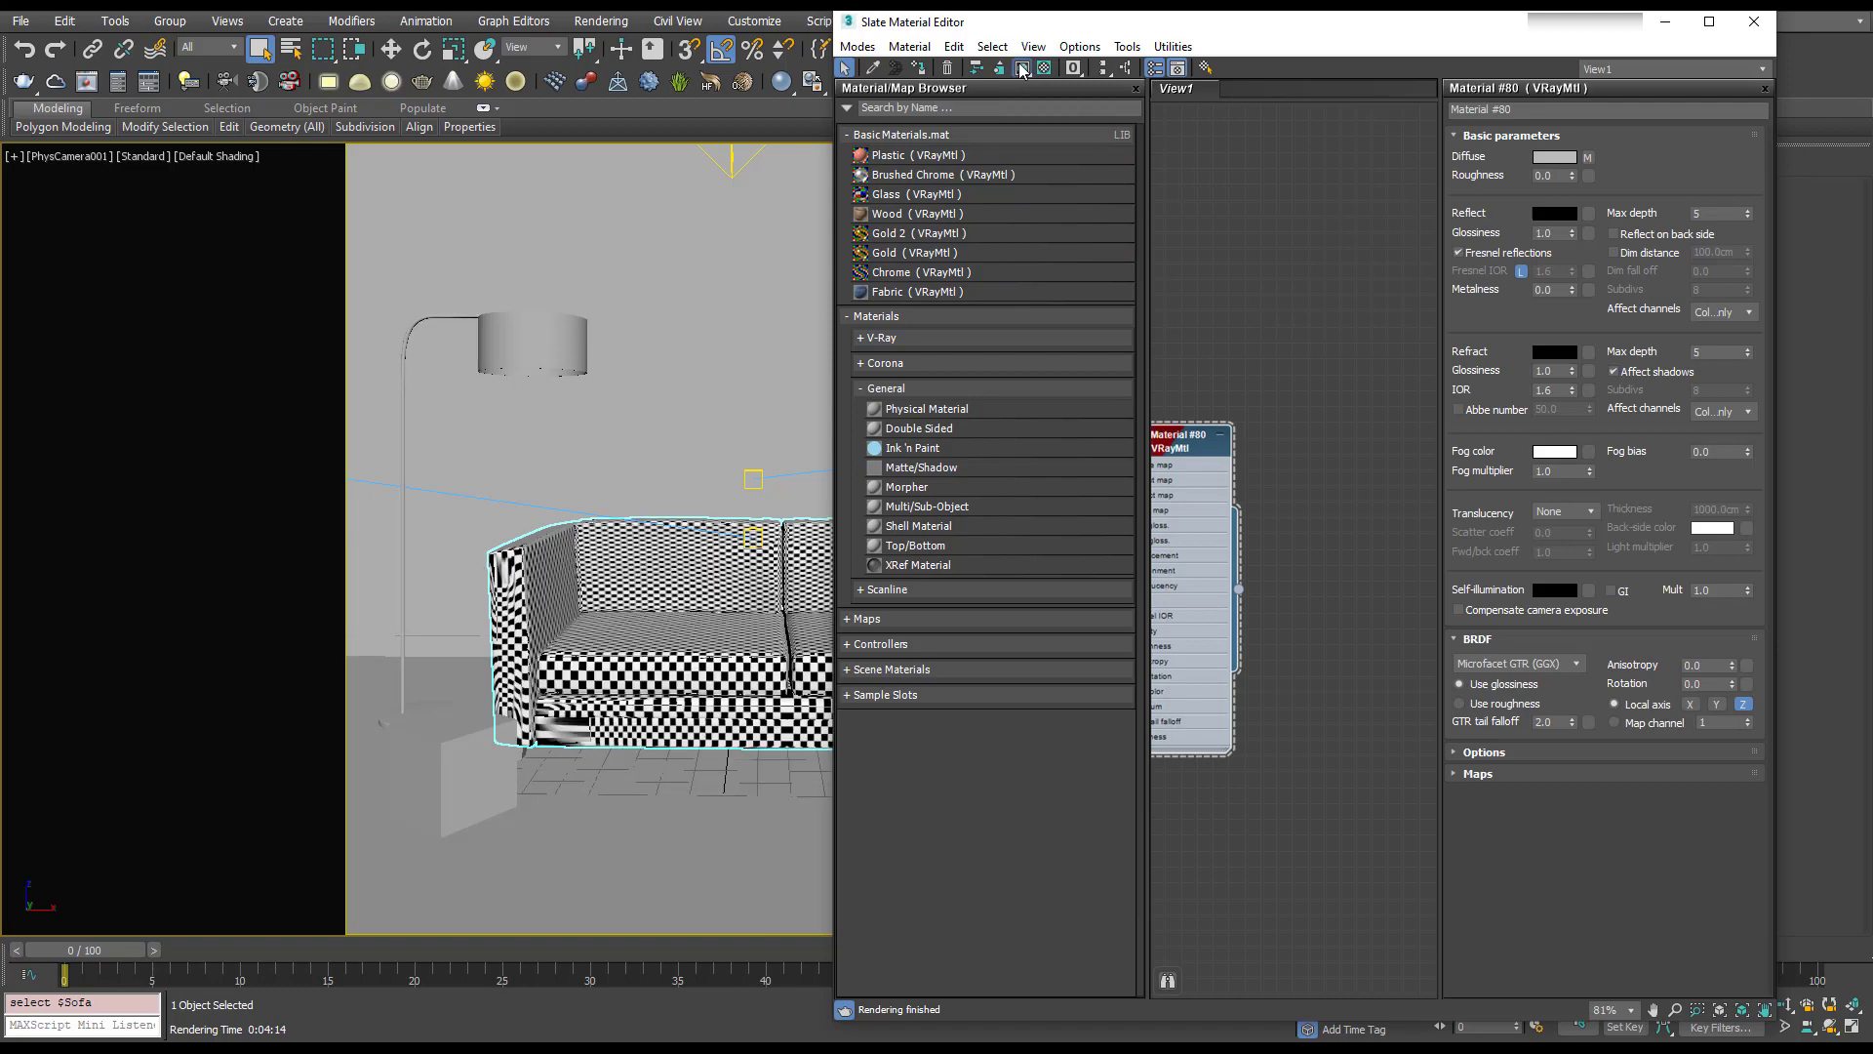
left_click(1753, 22)
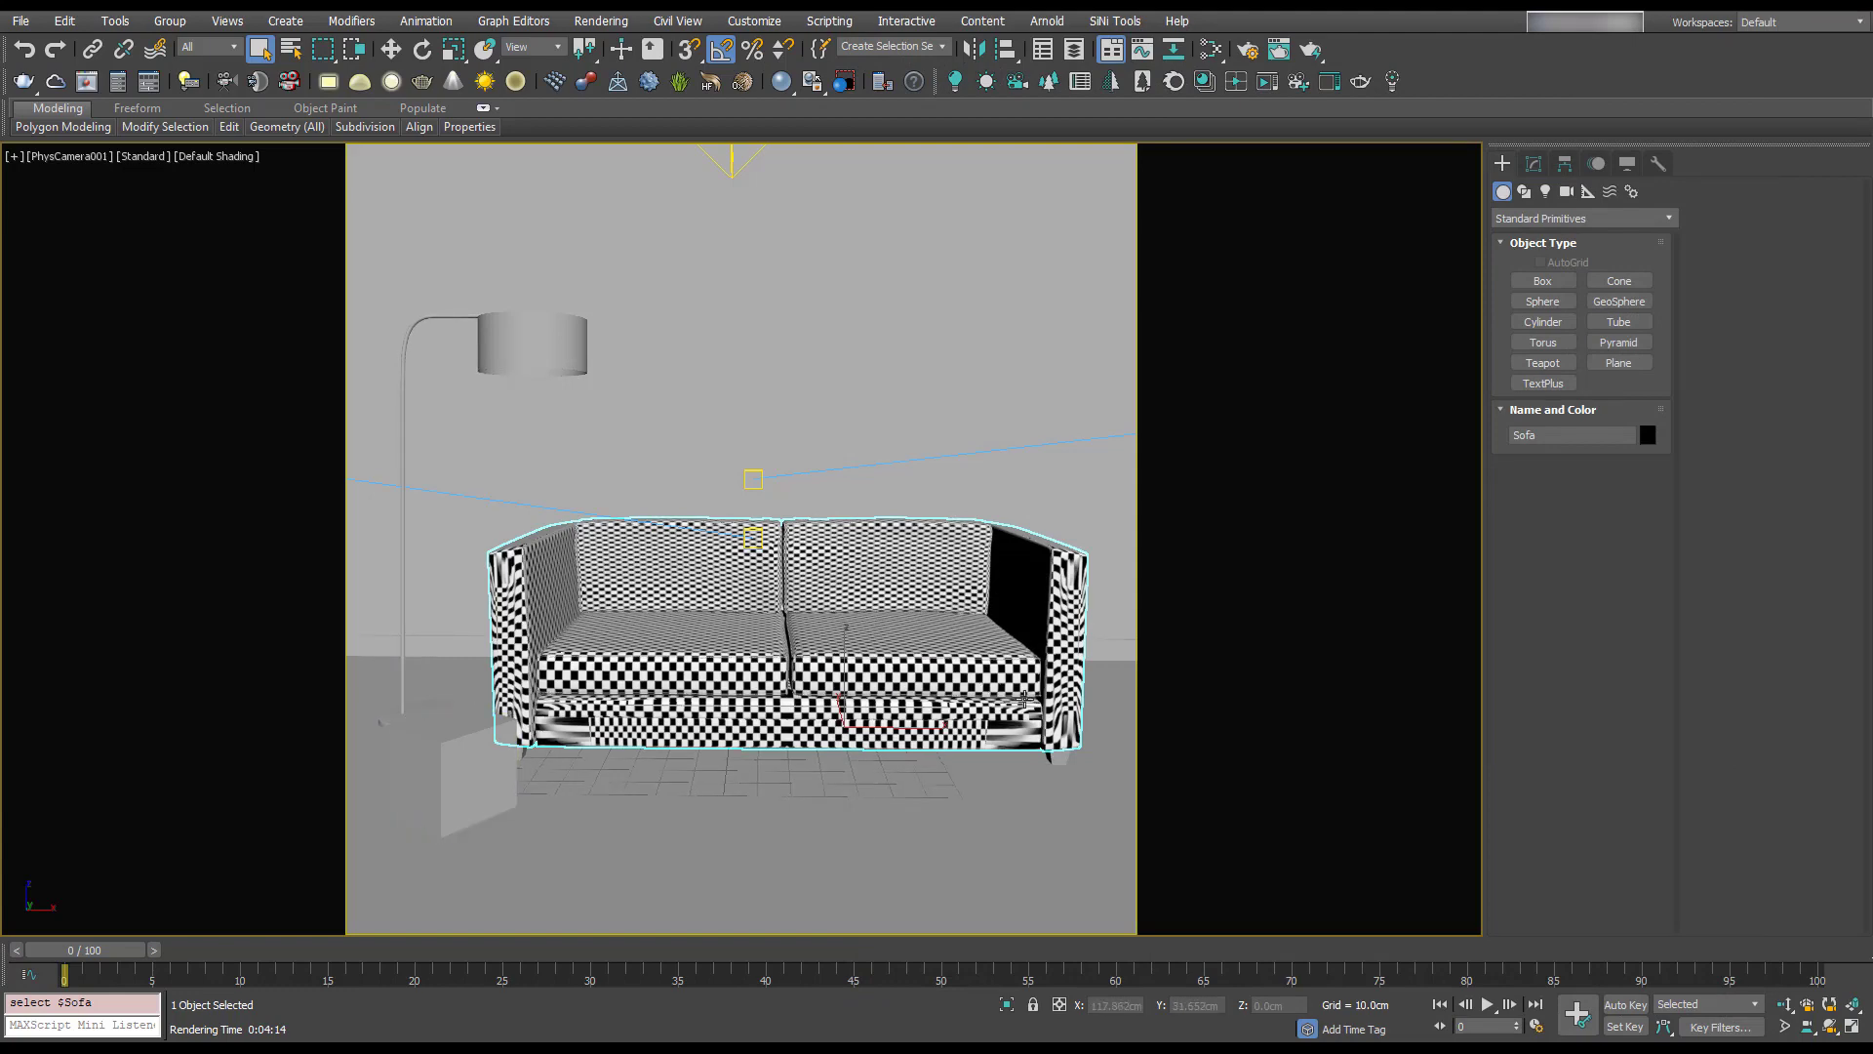
Step: Hide safe frames, switch to Perspective, and isolate the sofa to inspect its checker stretching
key("shift+f")
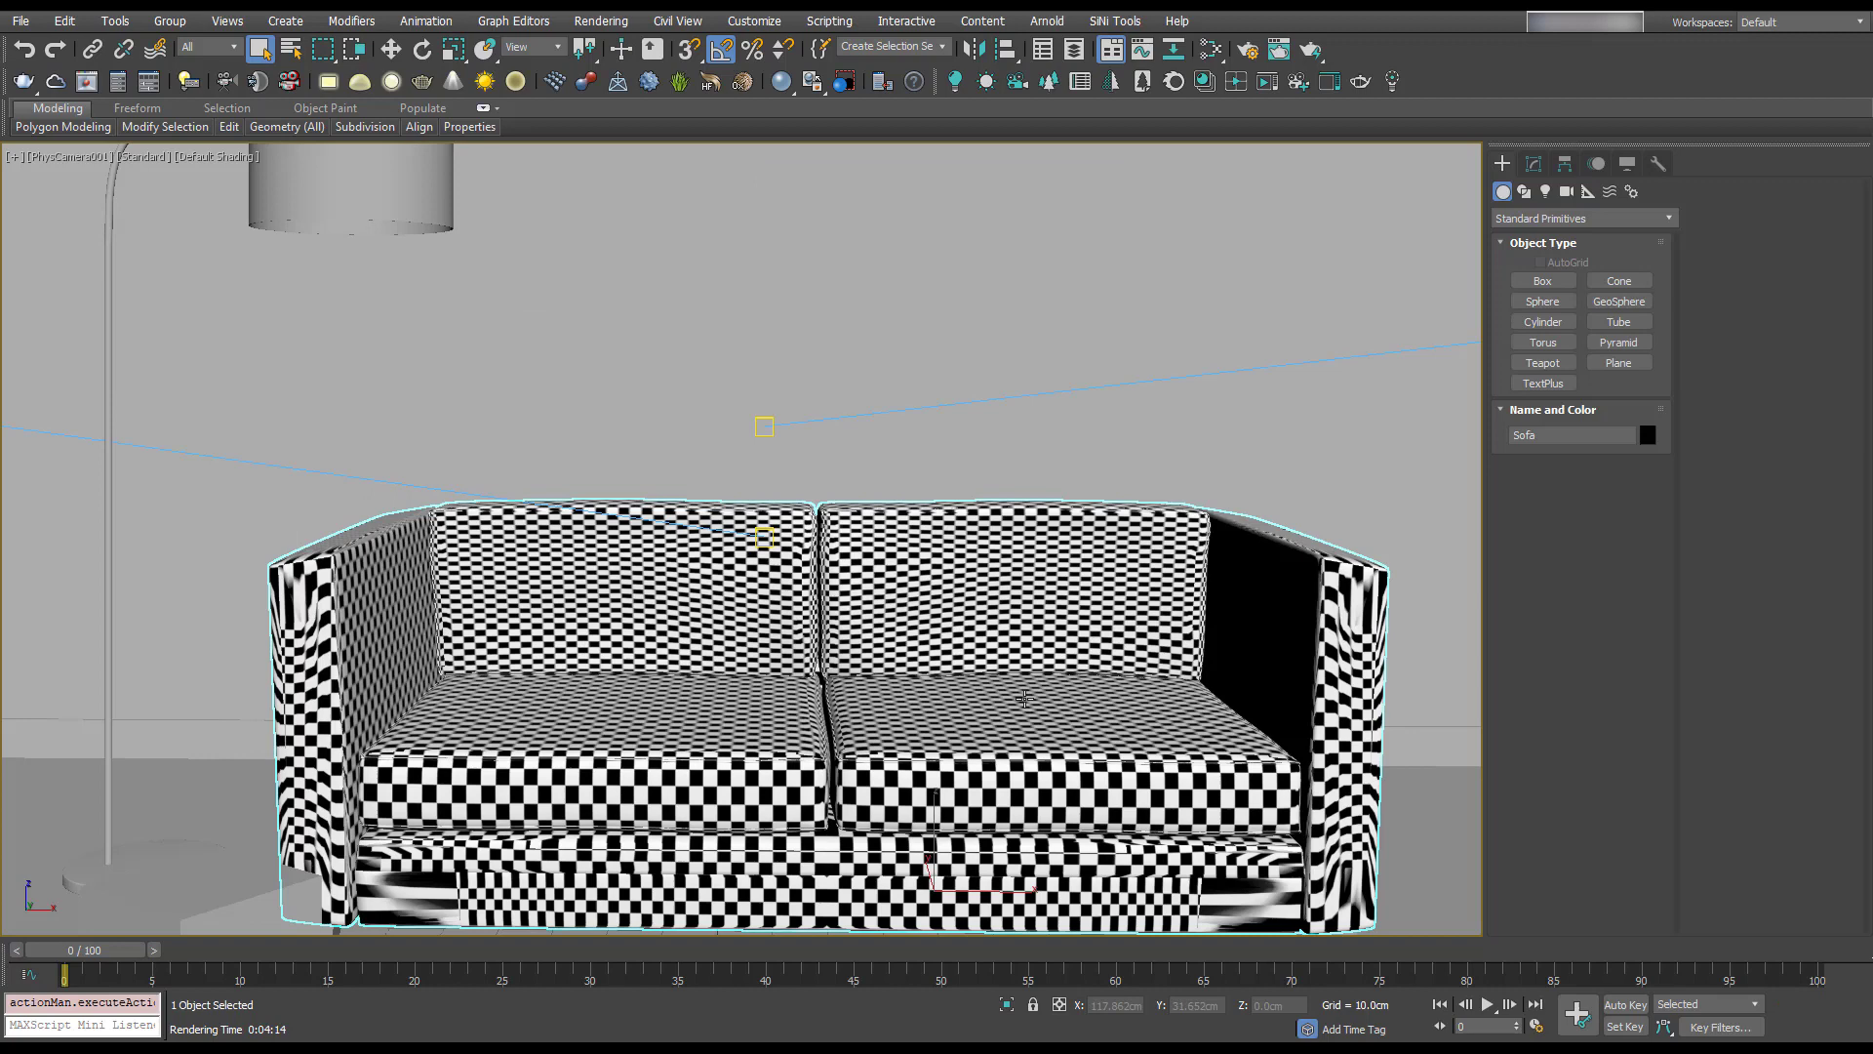
key("p")
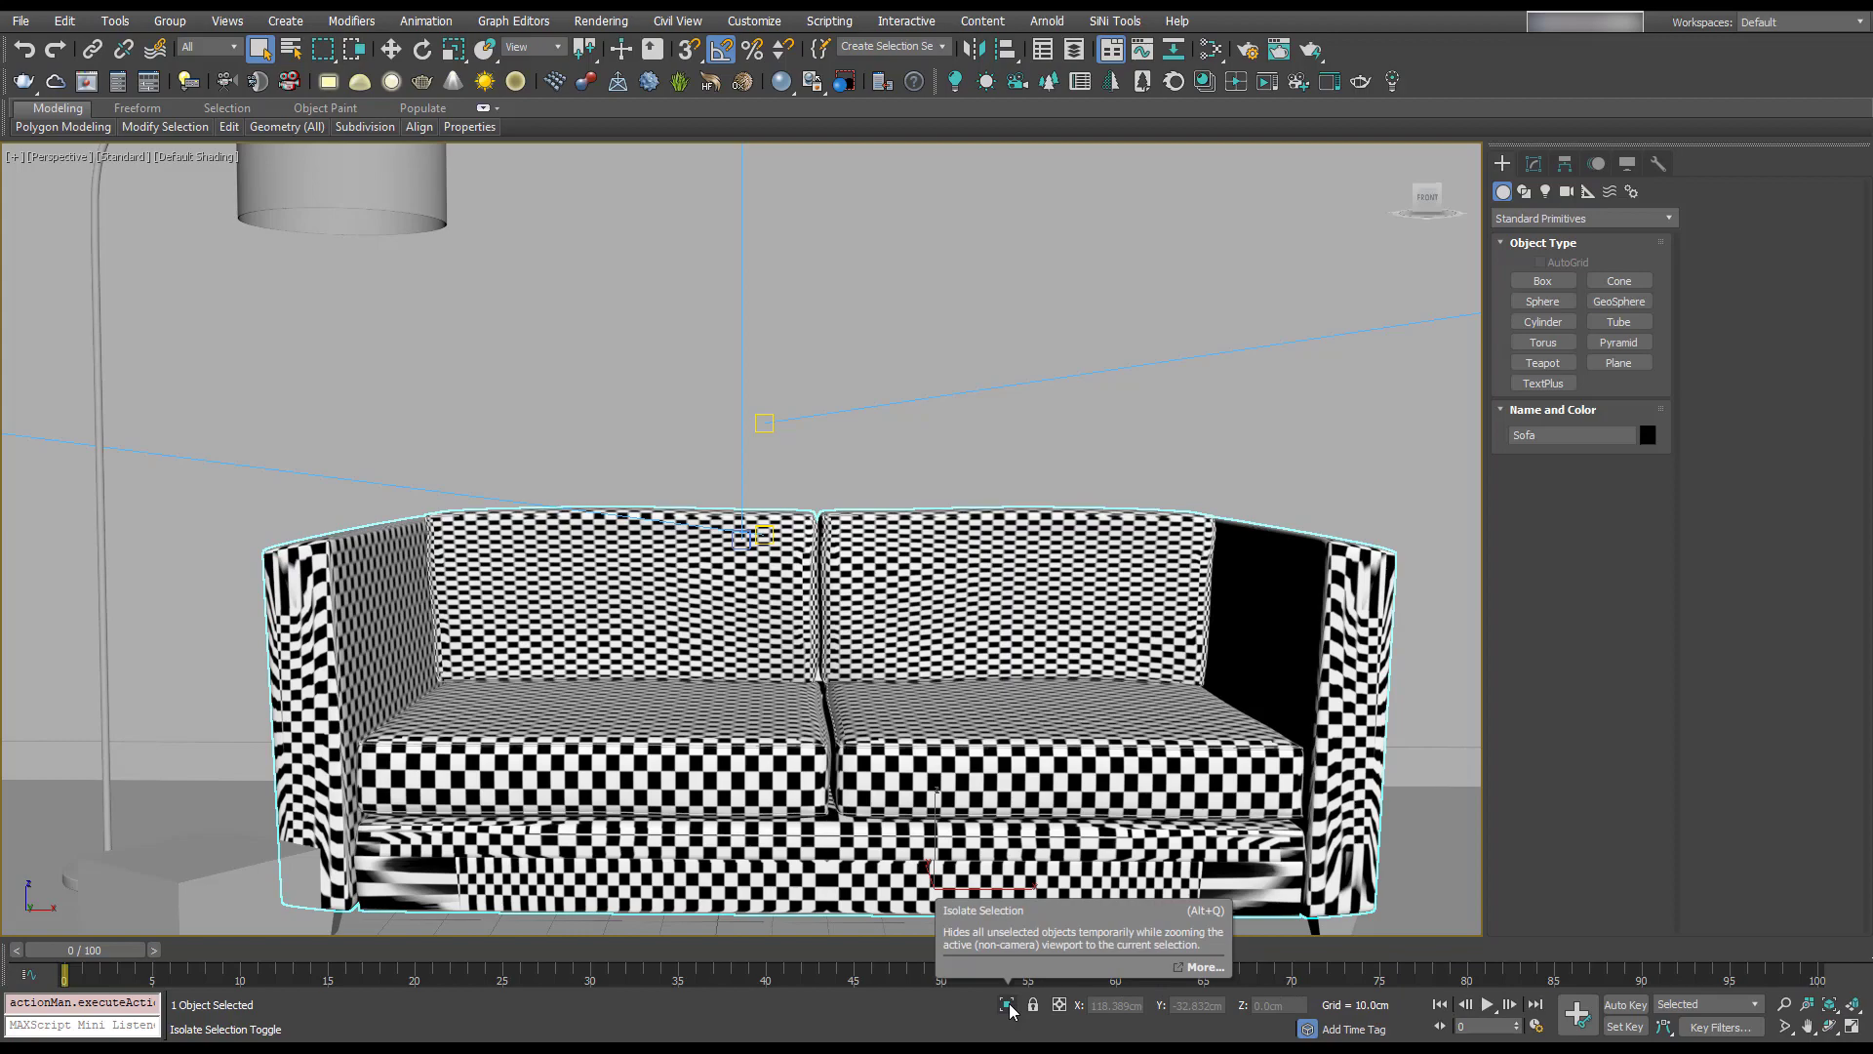
left_click(1008, 1005)
middle_click_drag(387, 622, 468, 678, "alt")
scroll(532, 647, "up", 4)
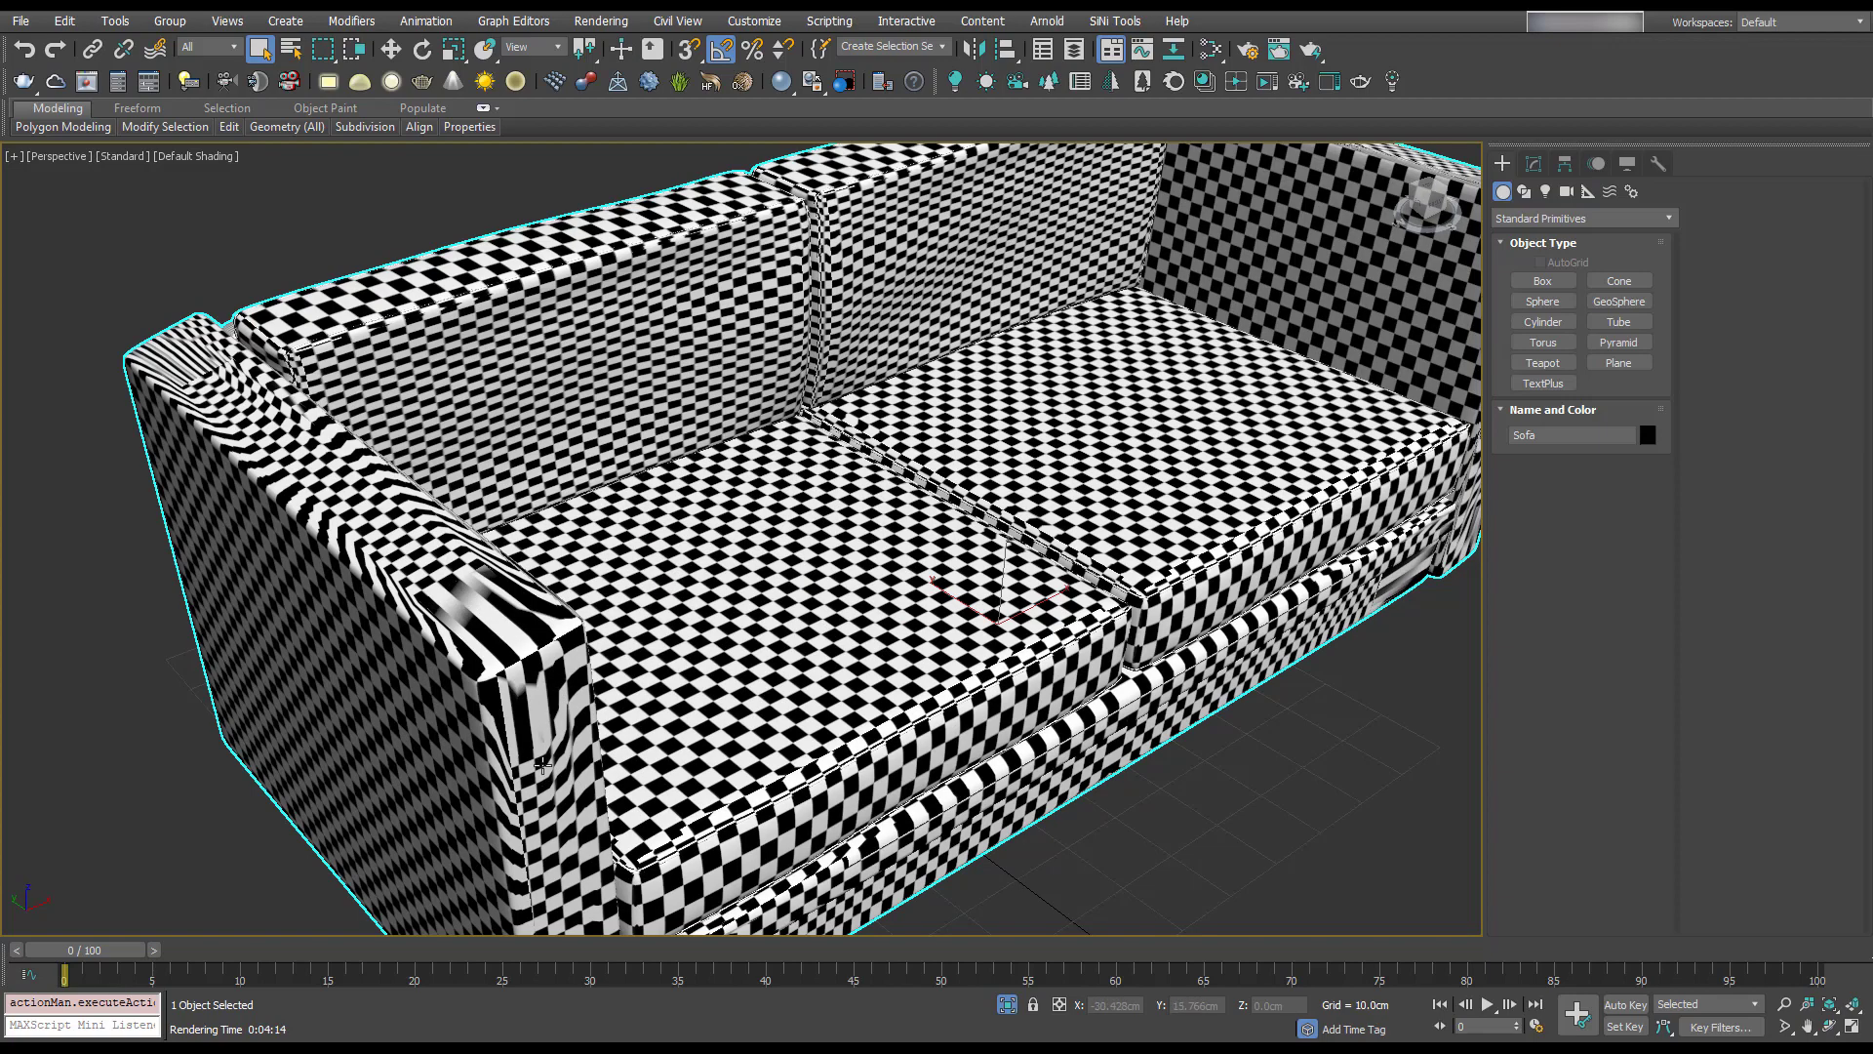
middle_click_drag(283, 459, 680, 616)
scroll(668, 627, "up", 2)
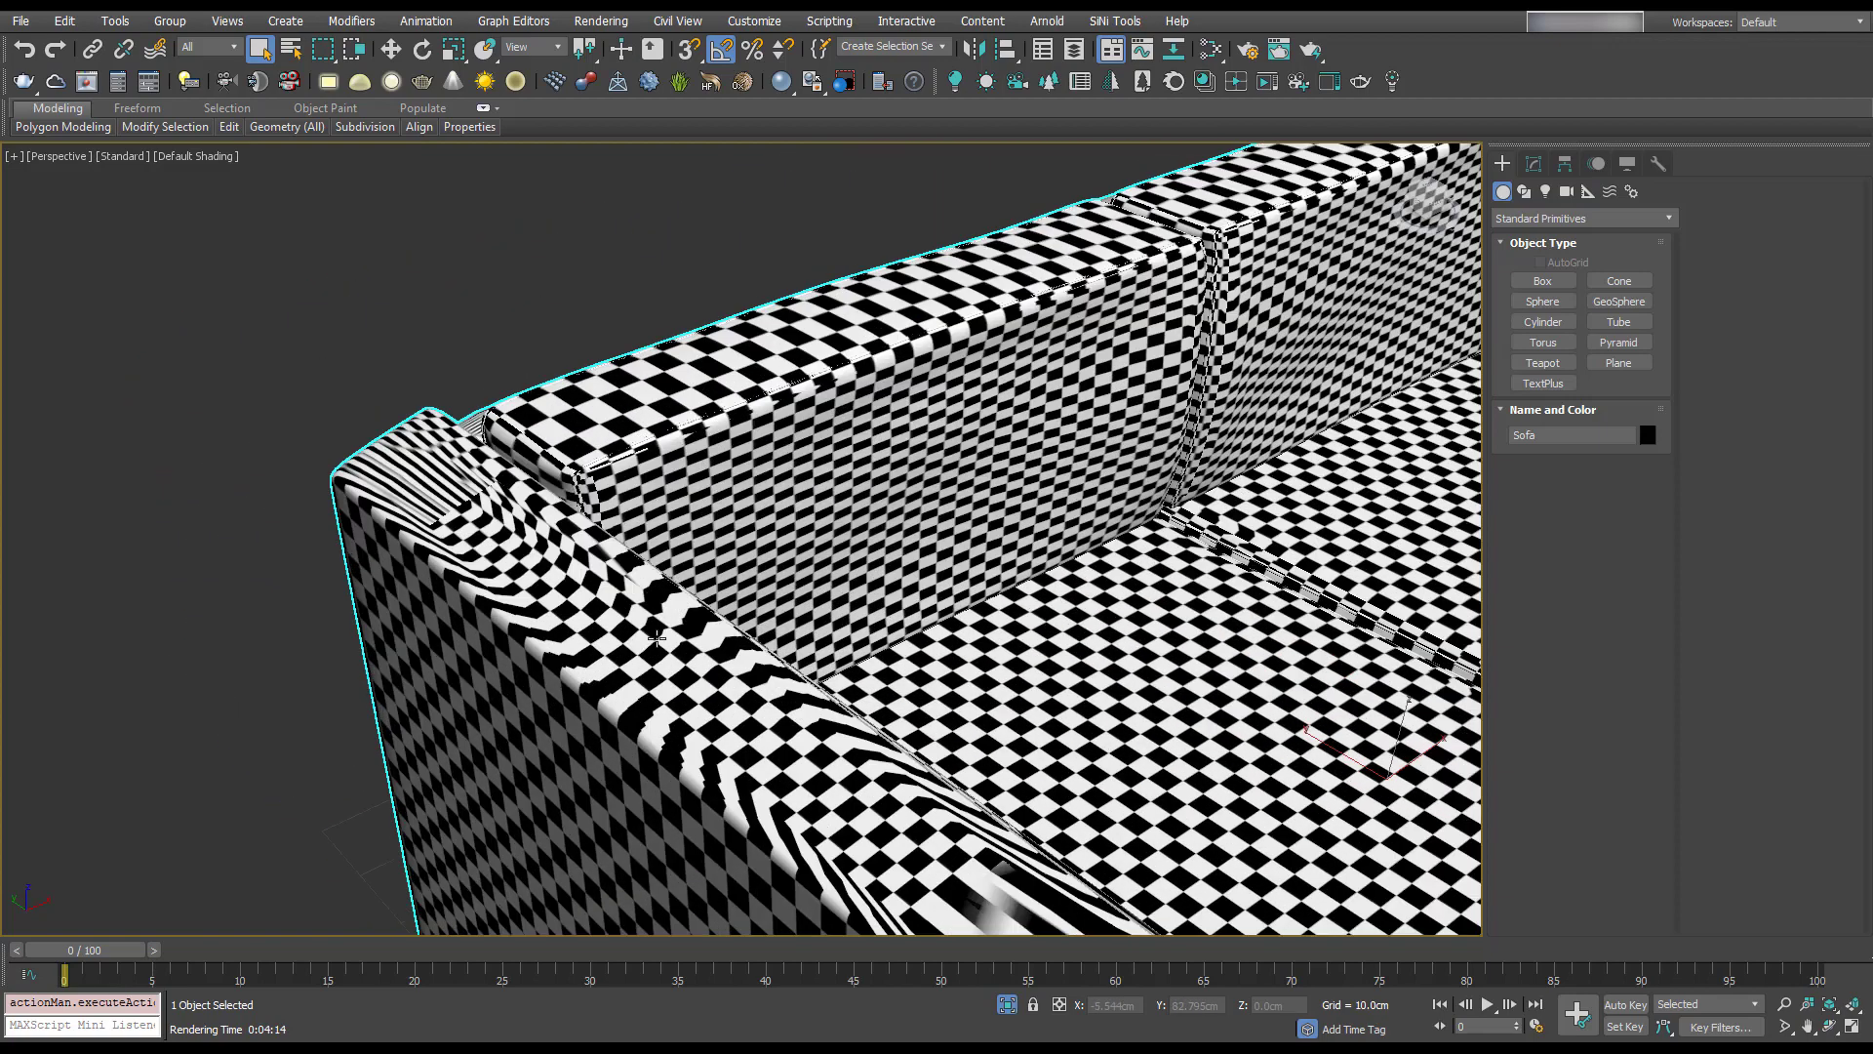
middle_click_drag(689, 720, 673, 603)
key("z")
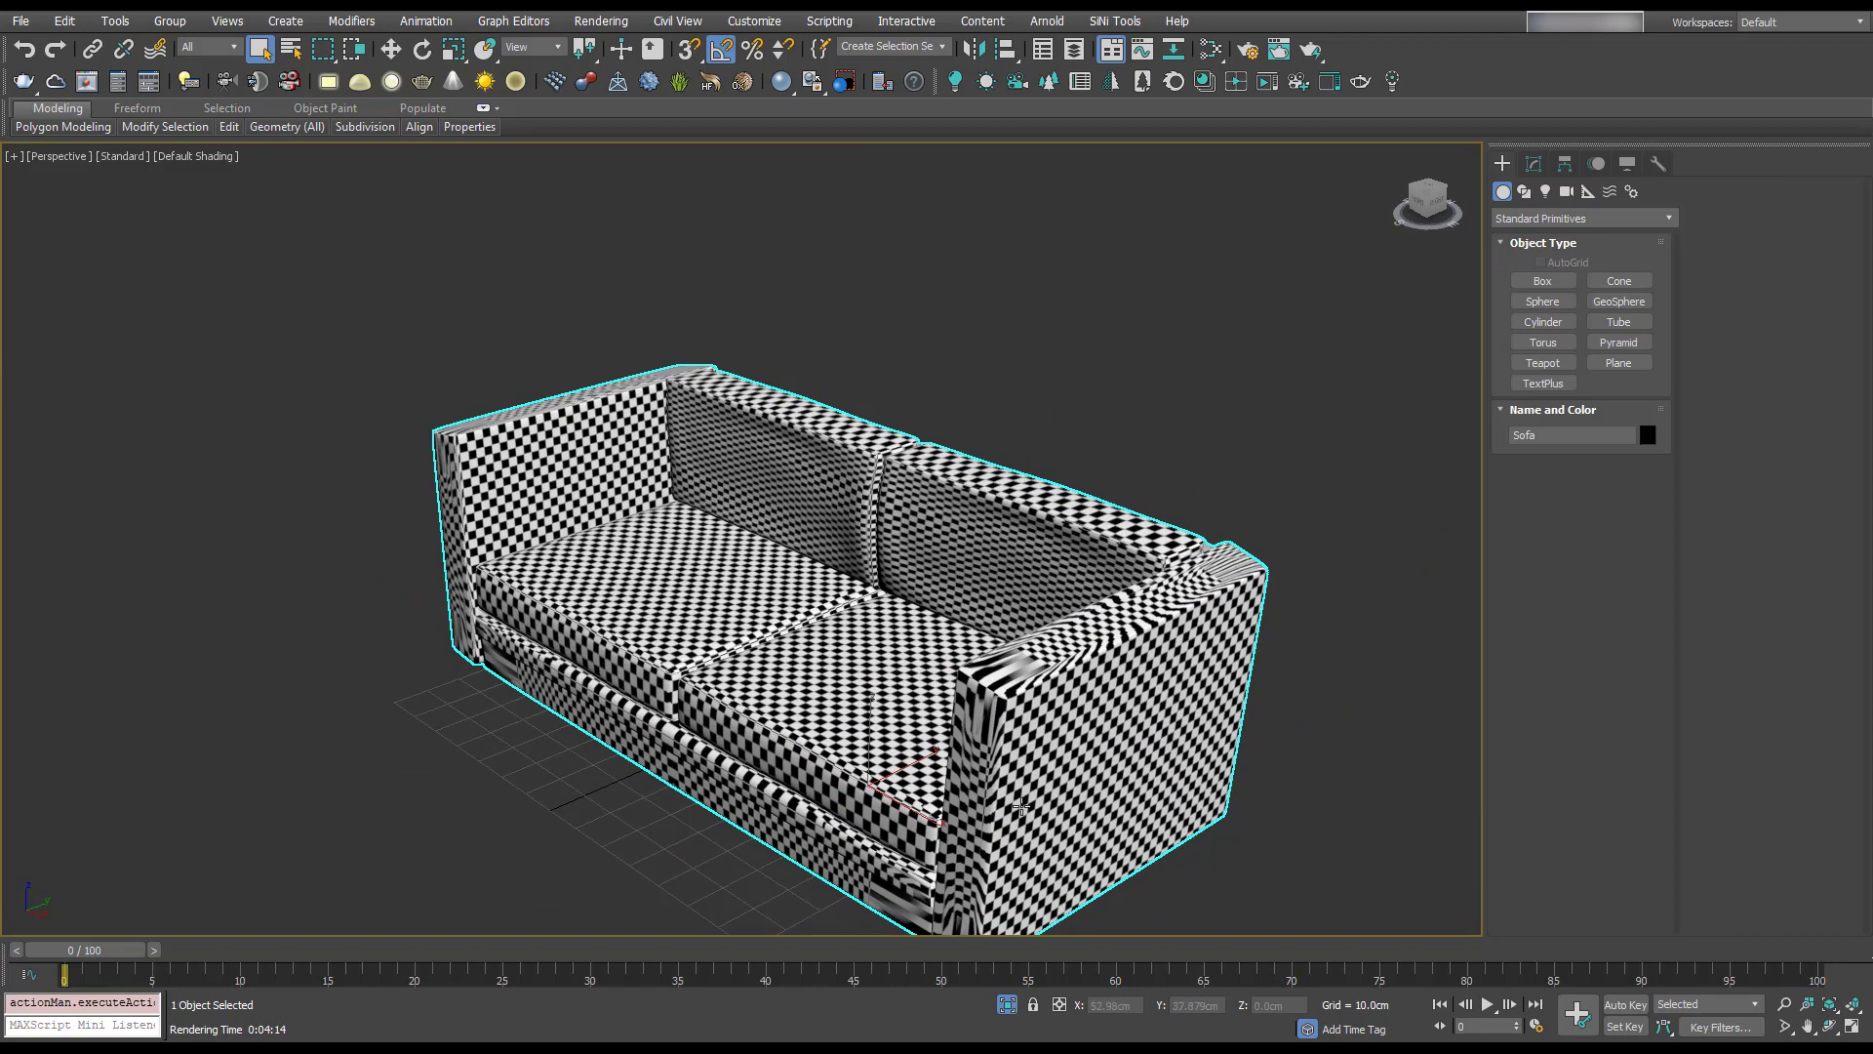
Step: Add a UVW Map modifier to the Sofa
left_click(1533, 163)
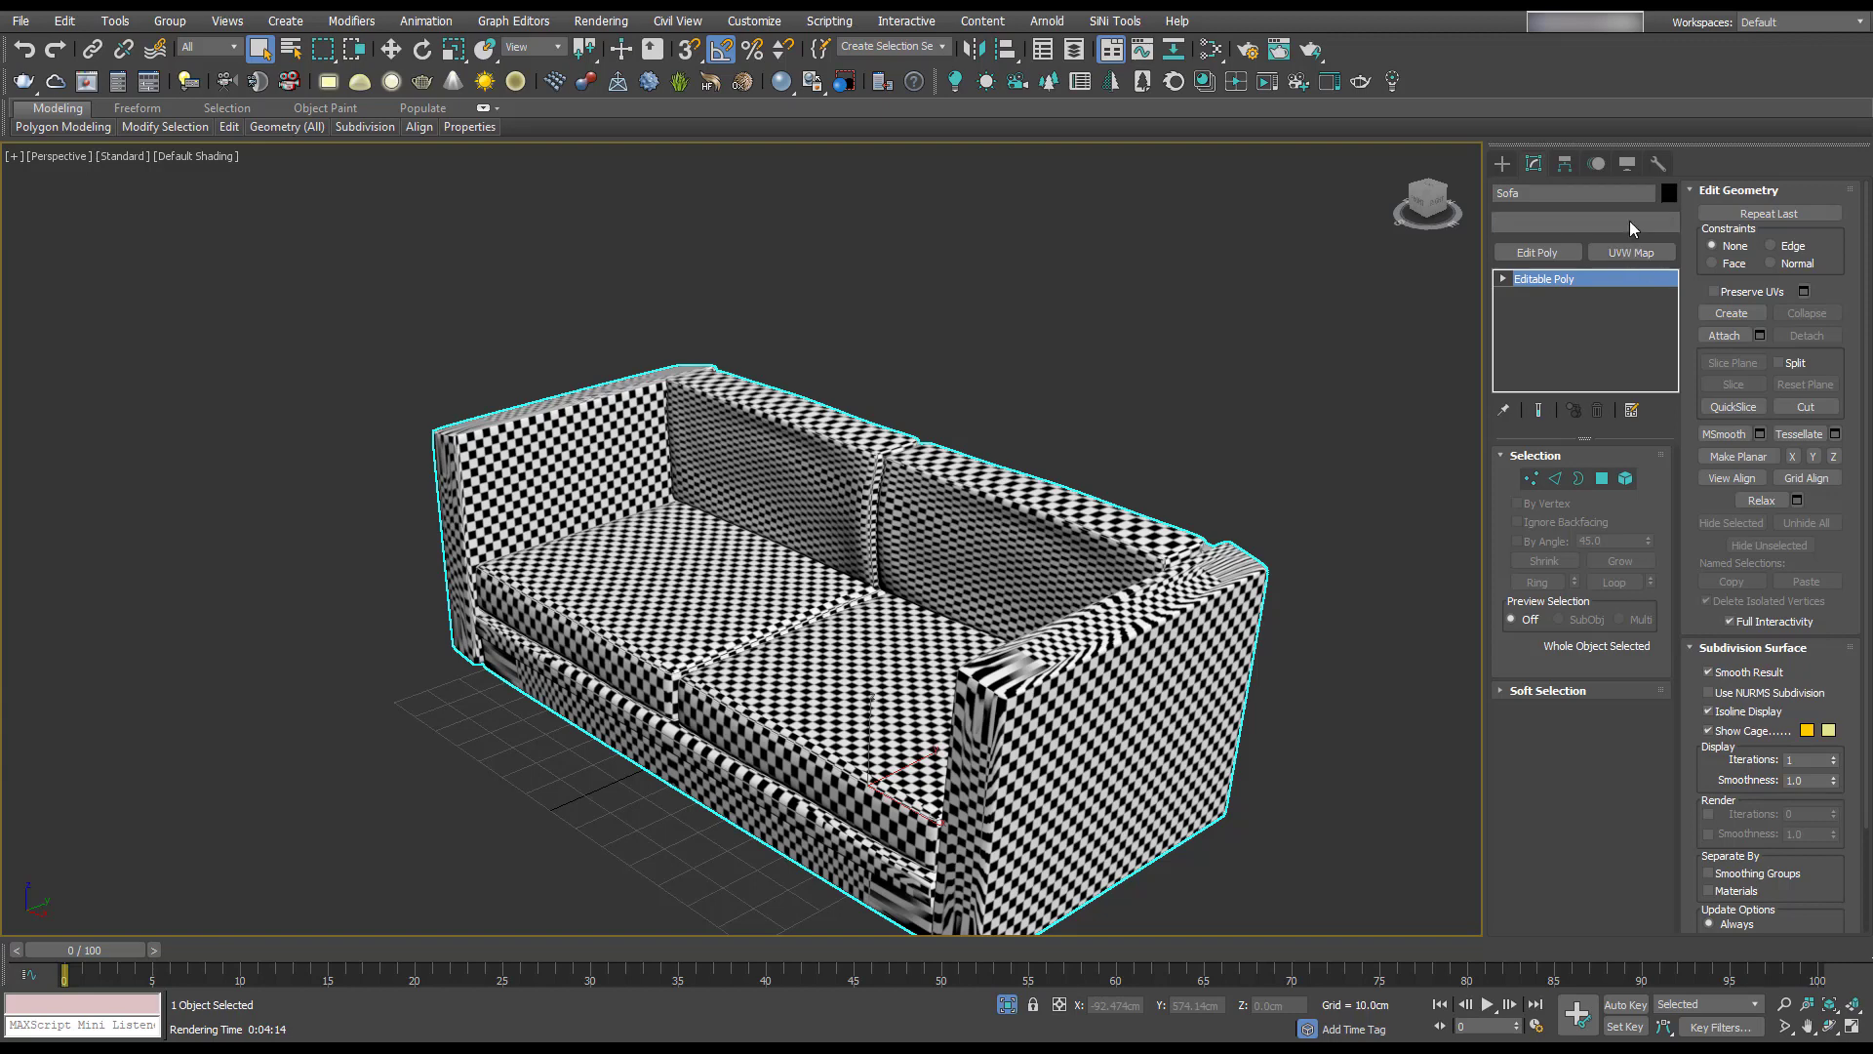
left_click(1631, 220)
left_click(1669, 221)
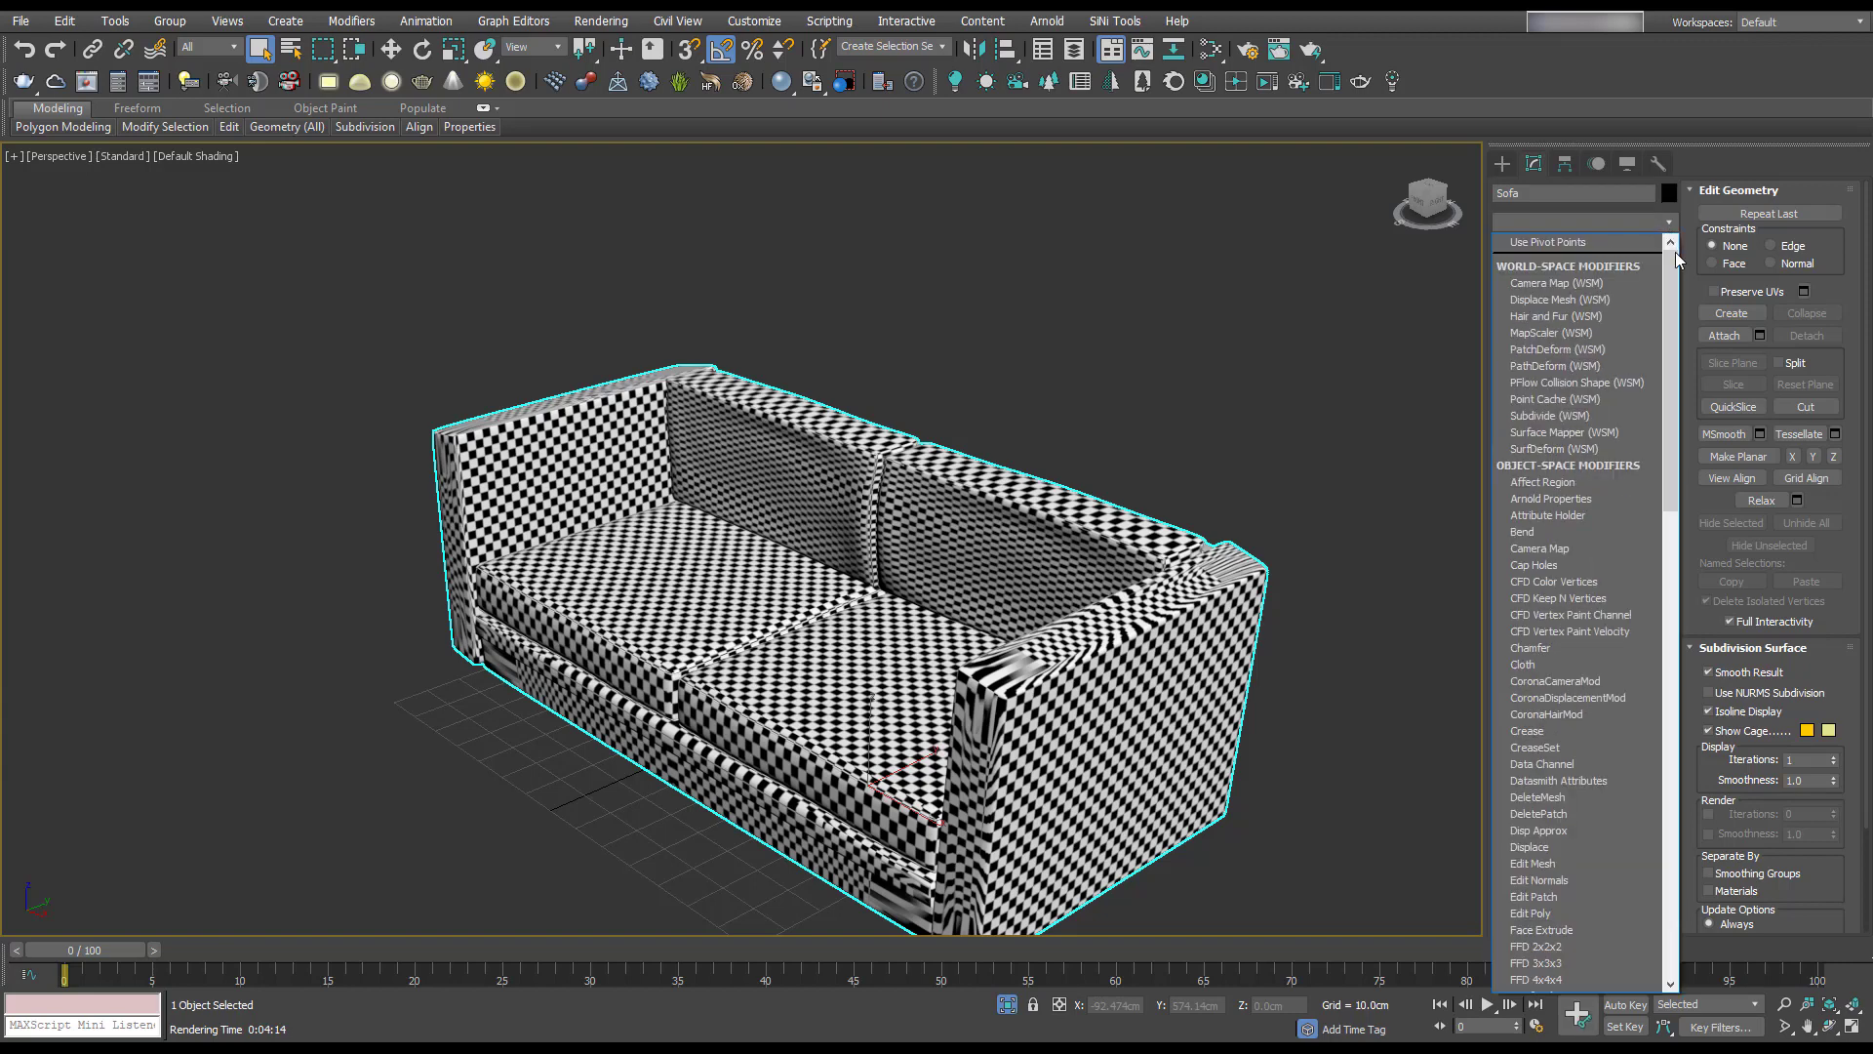
left_click_drag(1675, 287, 1675, 752)
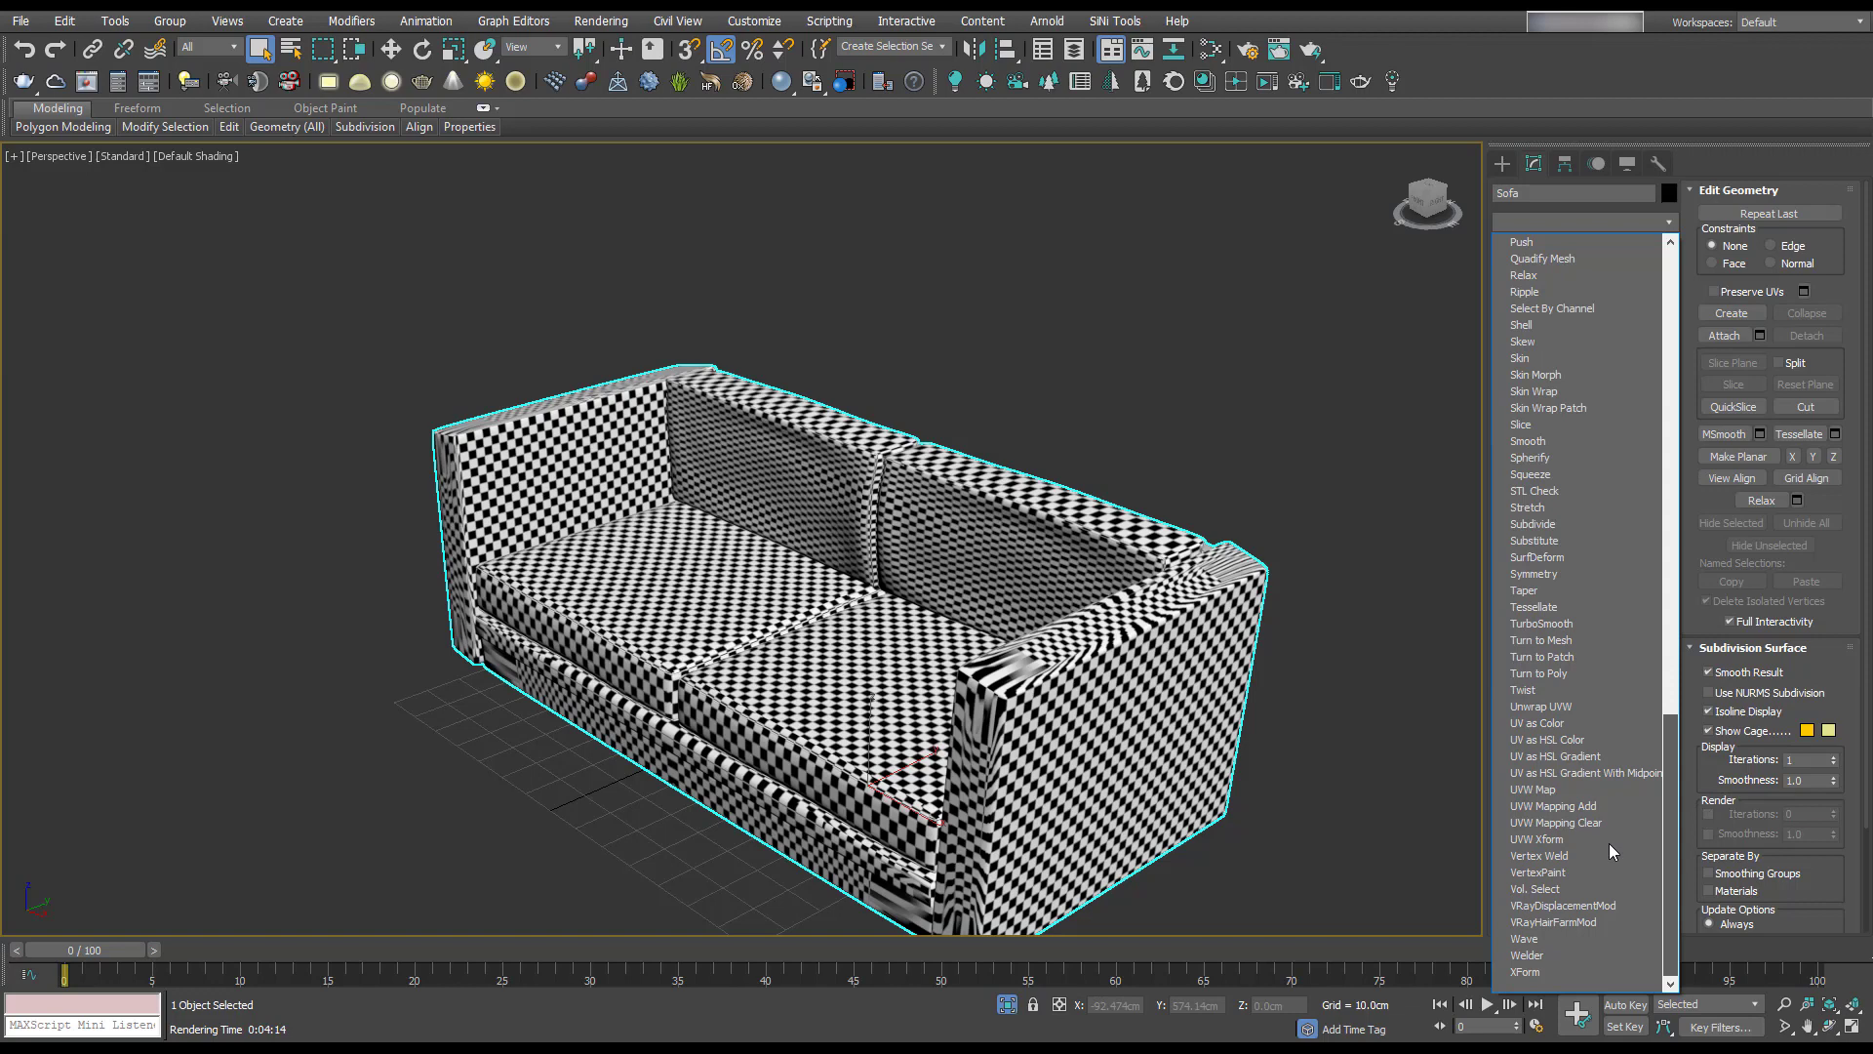
left_click(1670, 221)
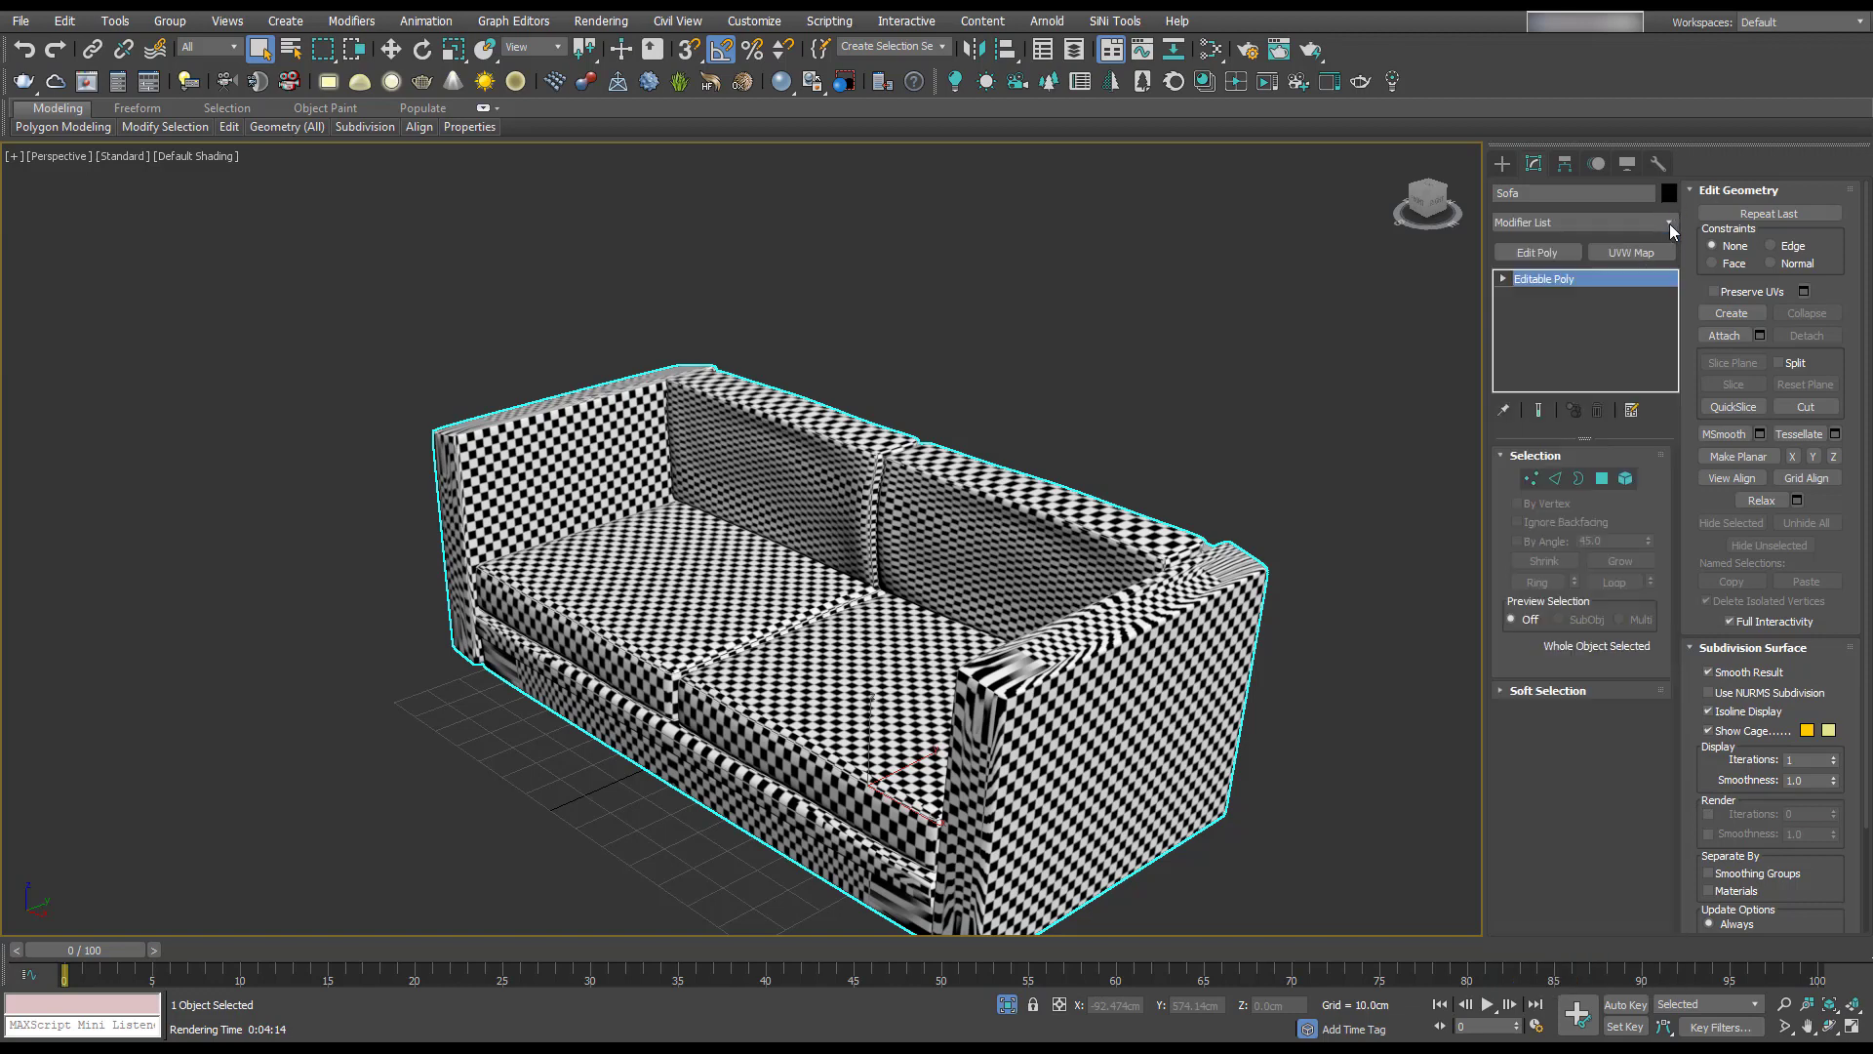
left_click(1637, 254)
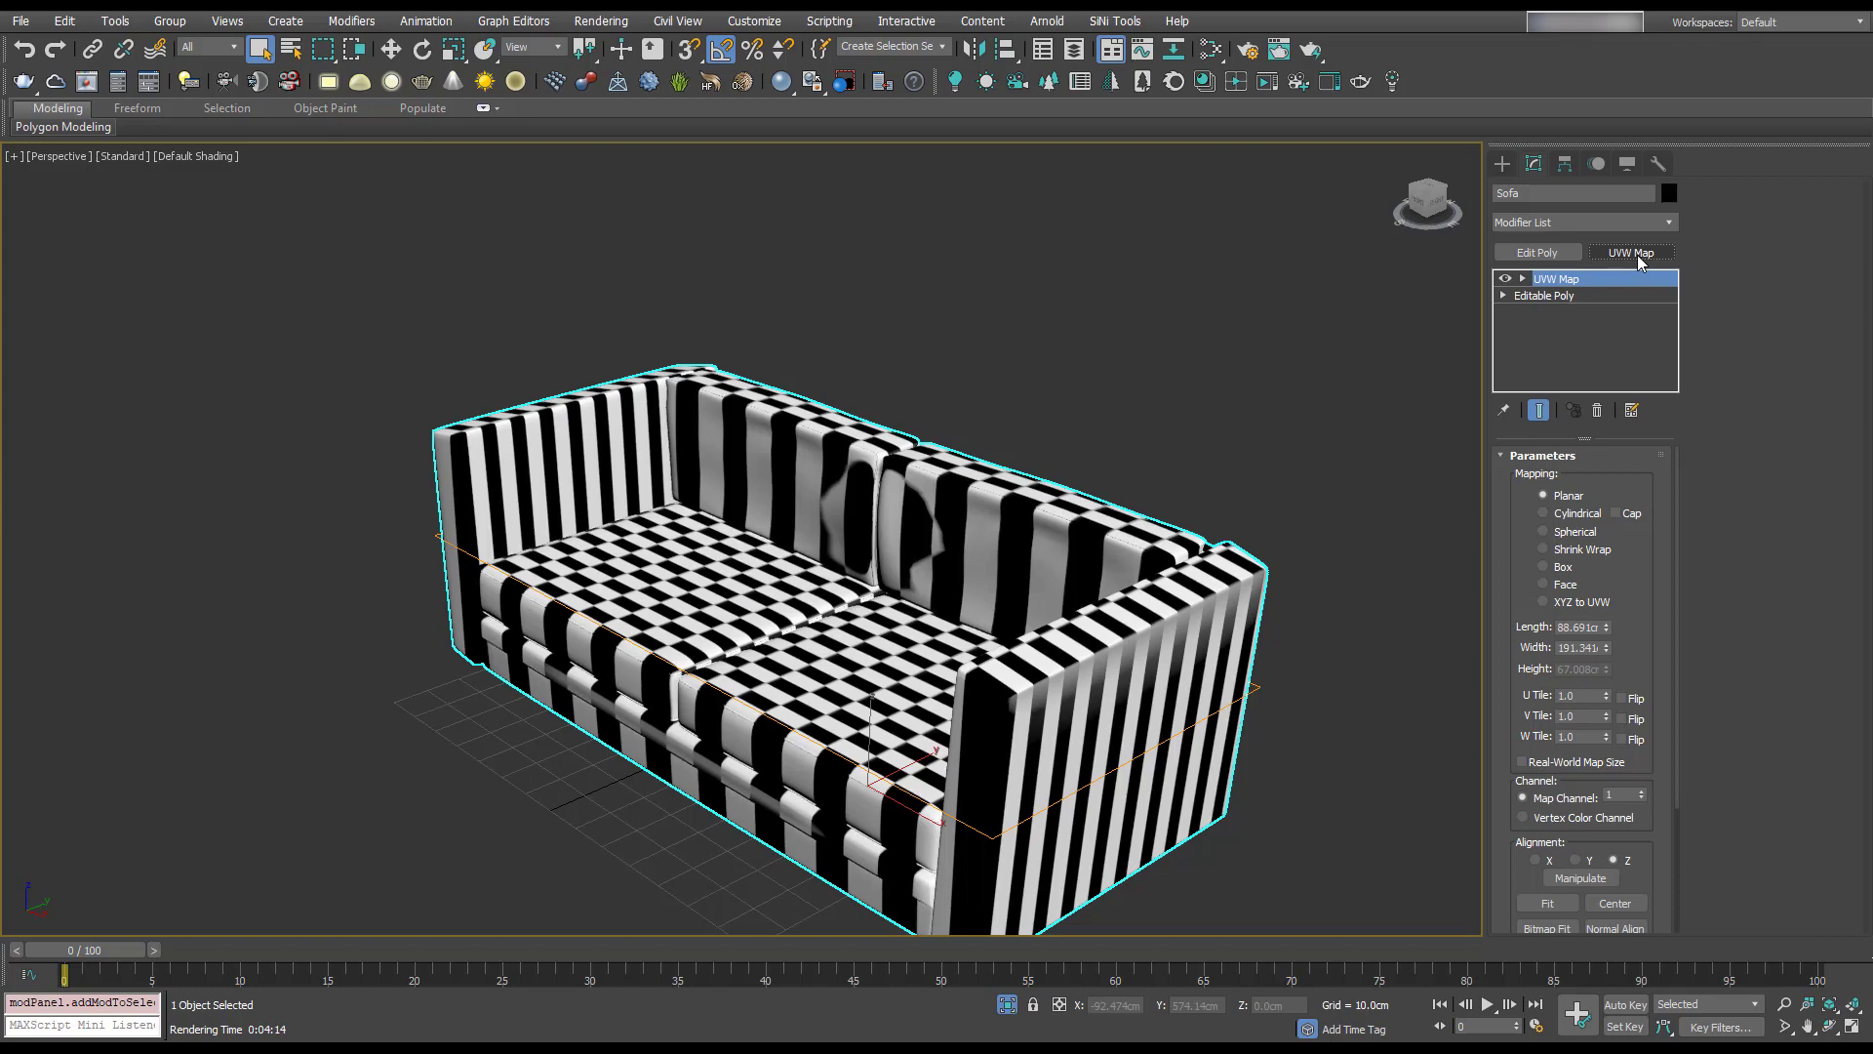
Step: Move the UVW Map gizmo up along Z so it sits above the sofa
right_click(1115, 687)
left_click(1156, 703)
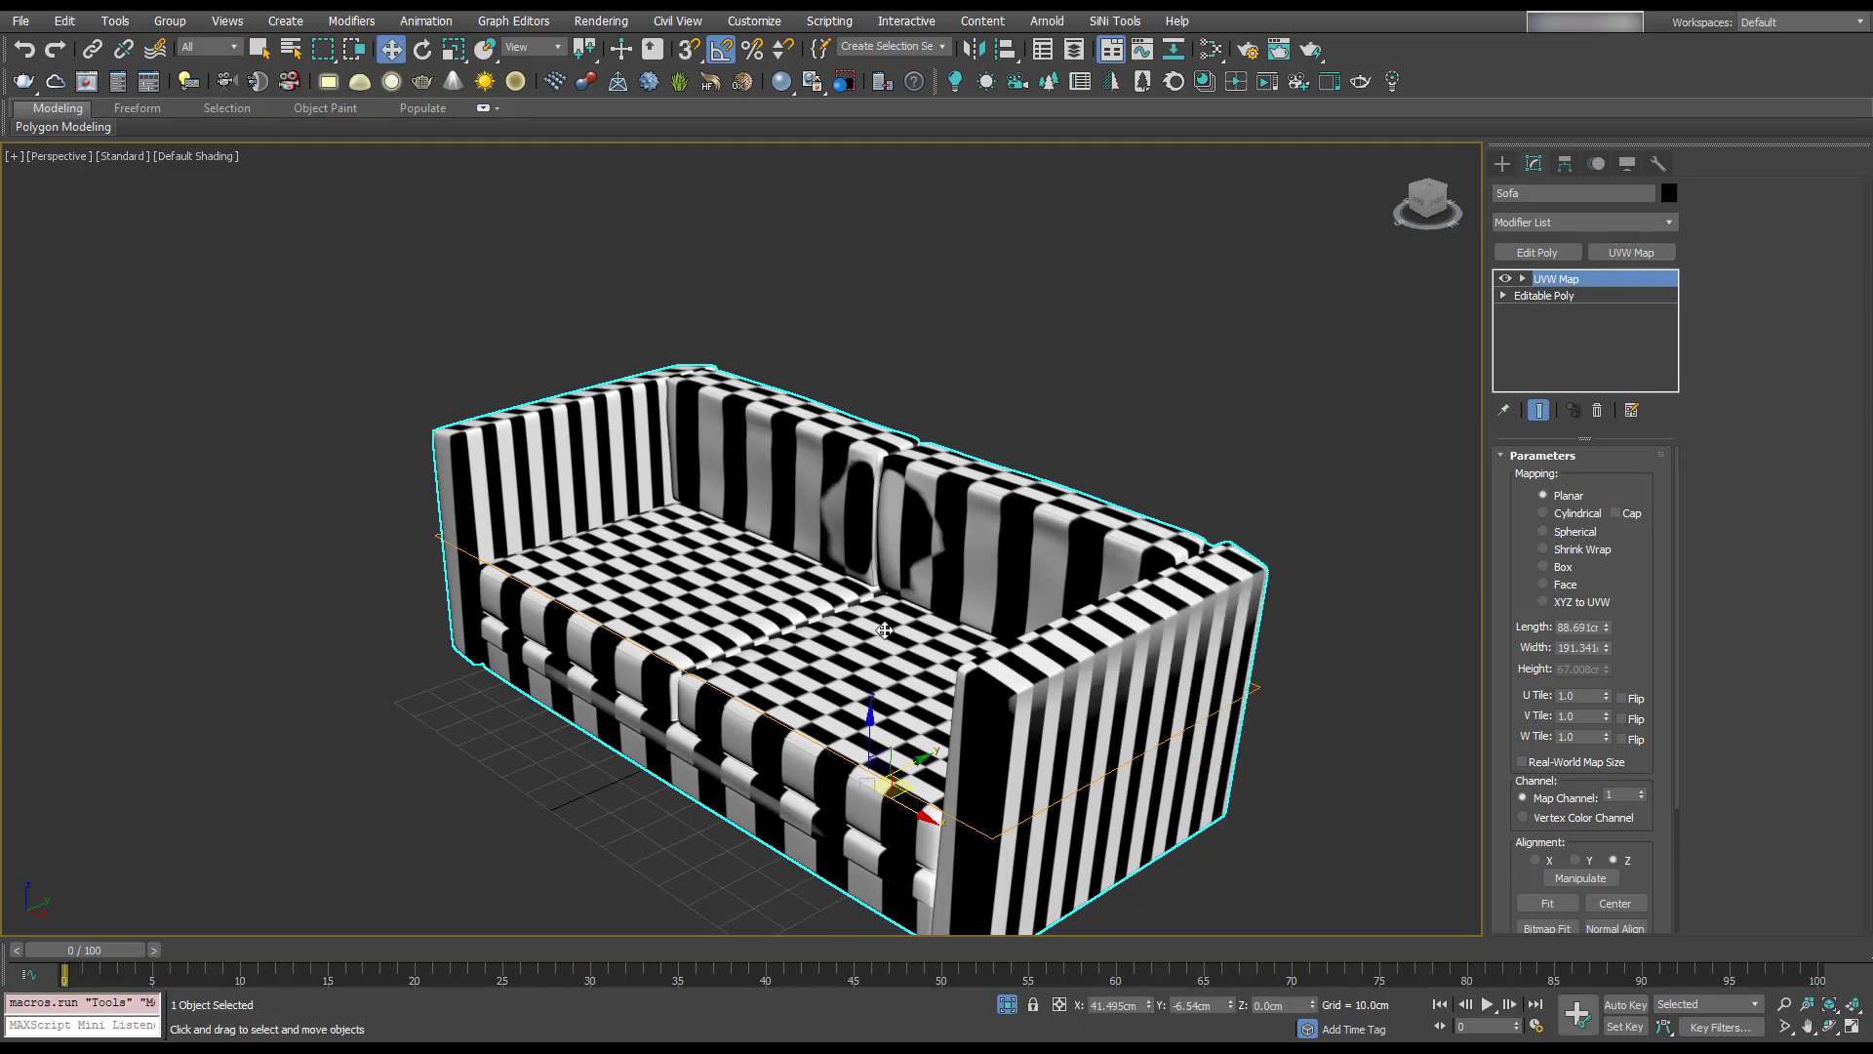
left_click(1522, 279)
left_click(1557, 296)
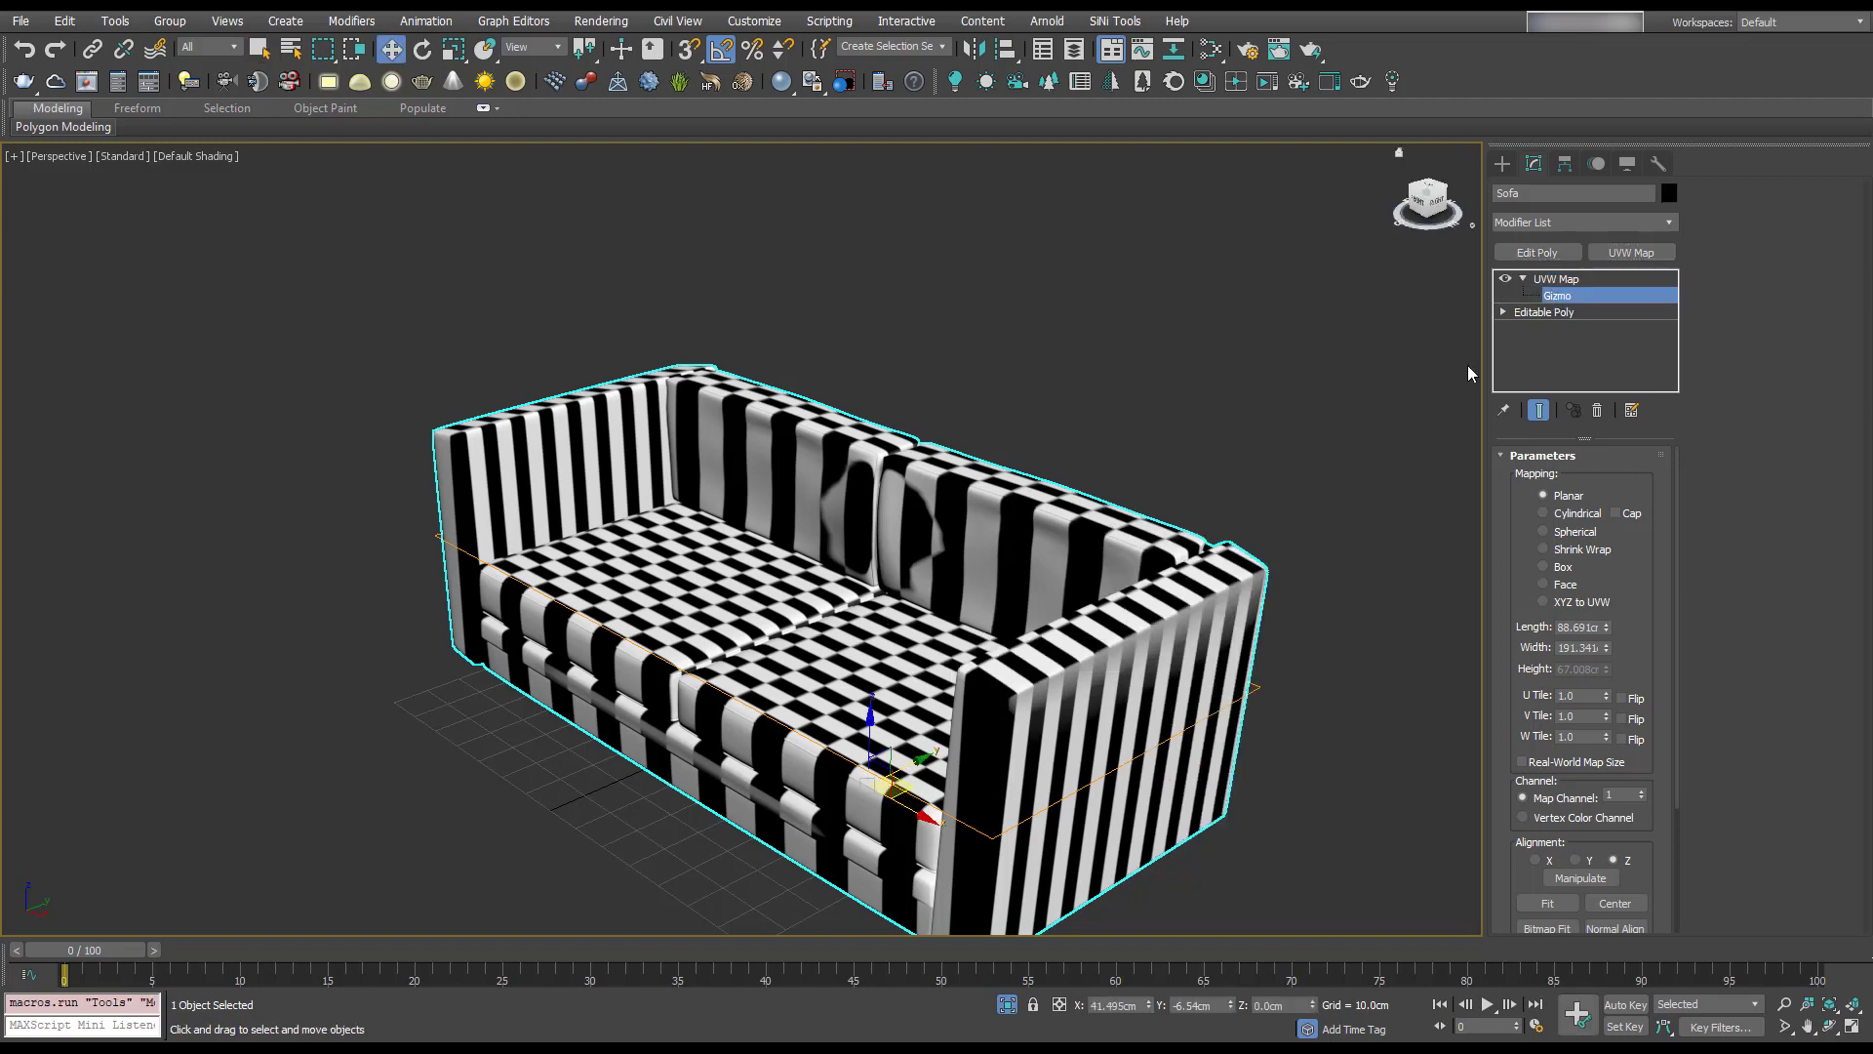
left_click_drag(834, 600, 816, 191)
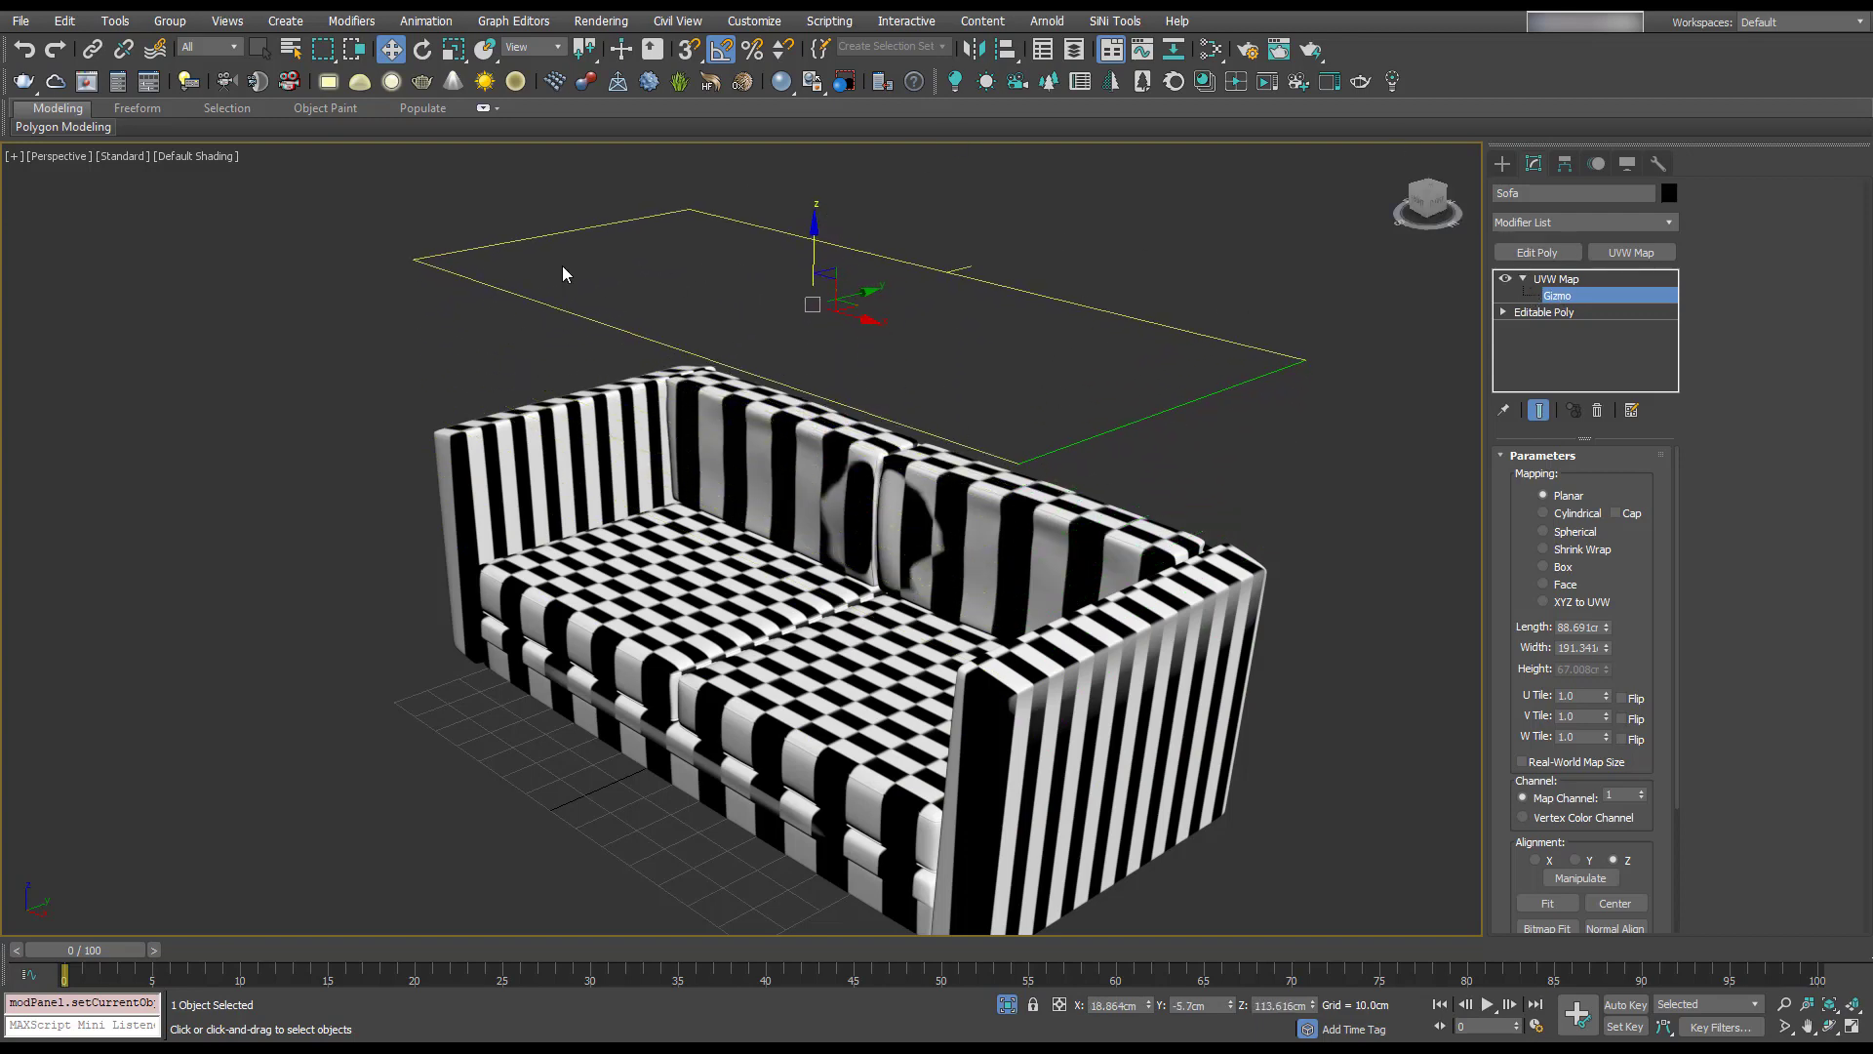
key("ctrl+b")
key("ctrl+b")
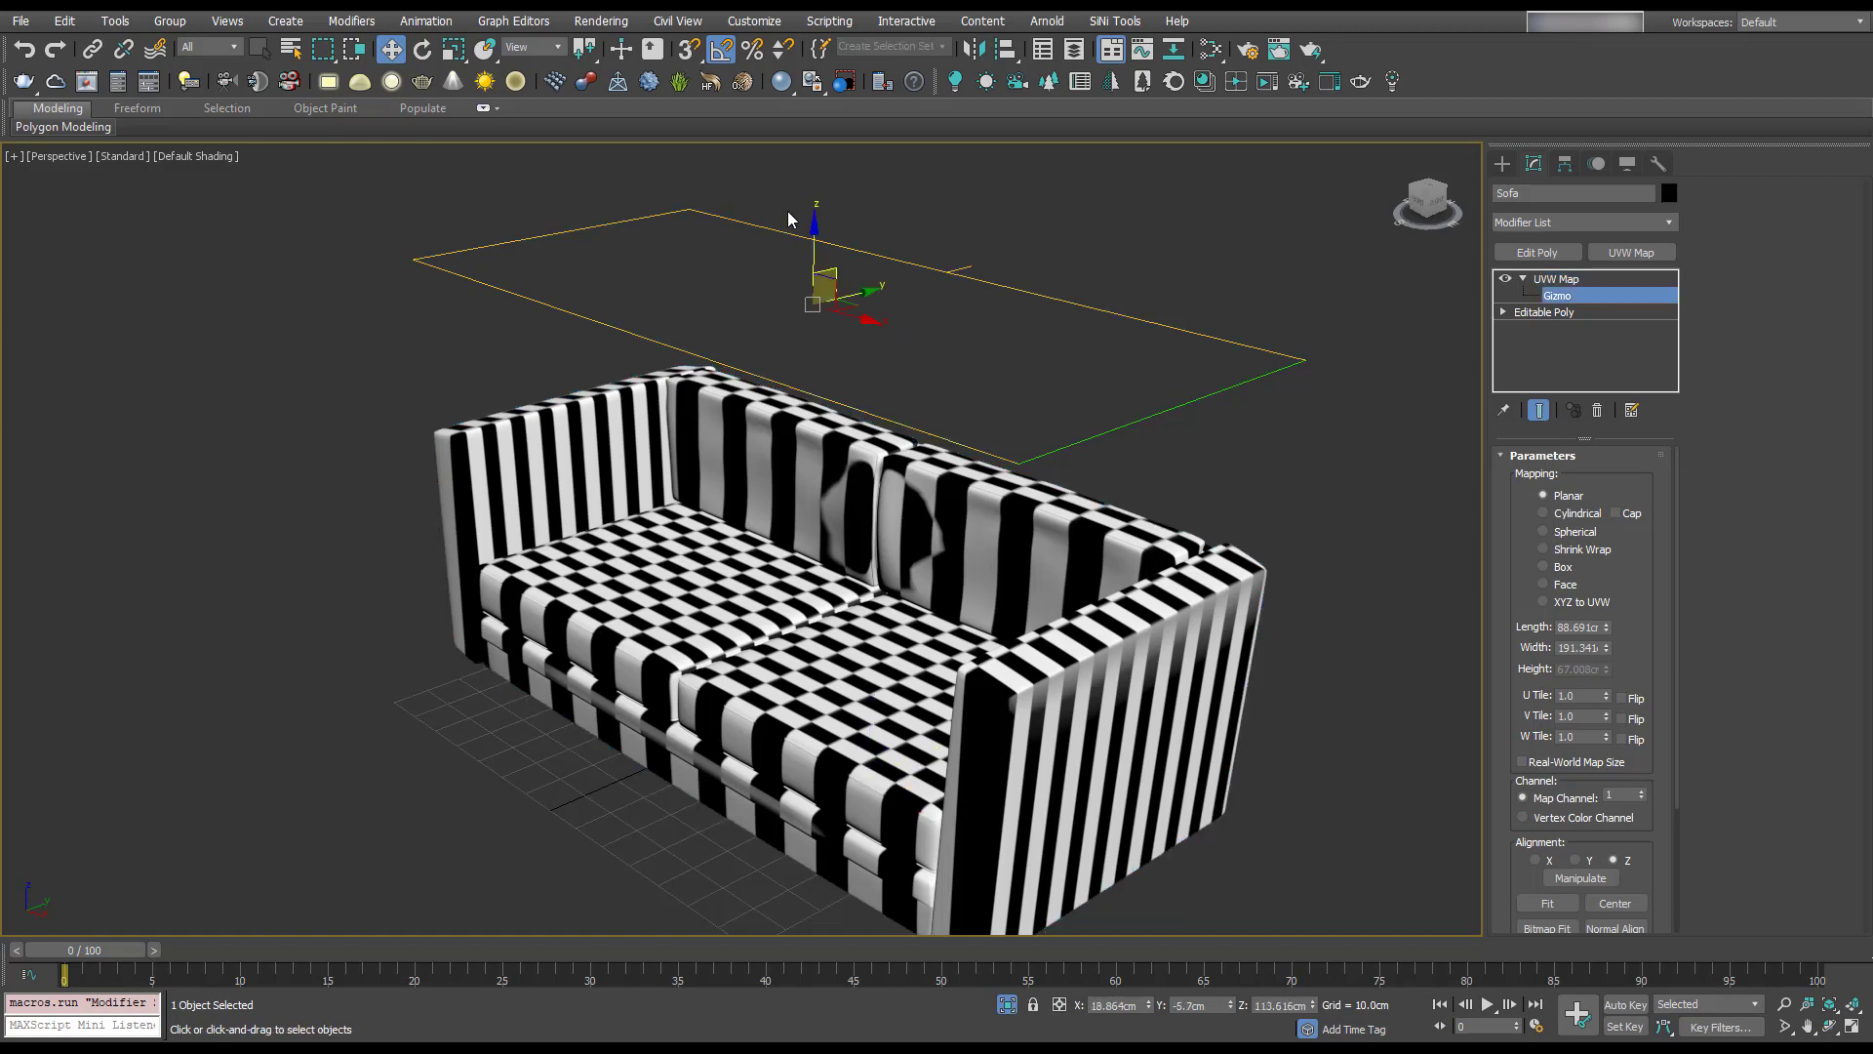
Step: Orbit and pan around the sofa to inspect the planar mapping from above and front
middle_click_drag(806, 335, 816, 408, "alt")
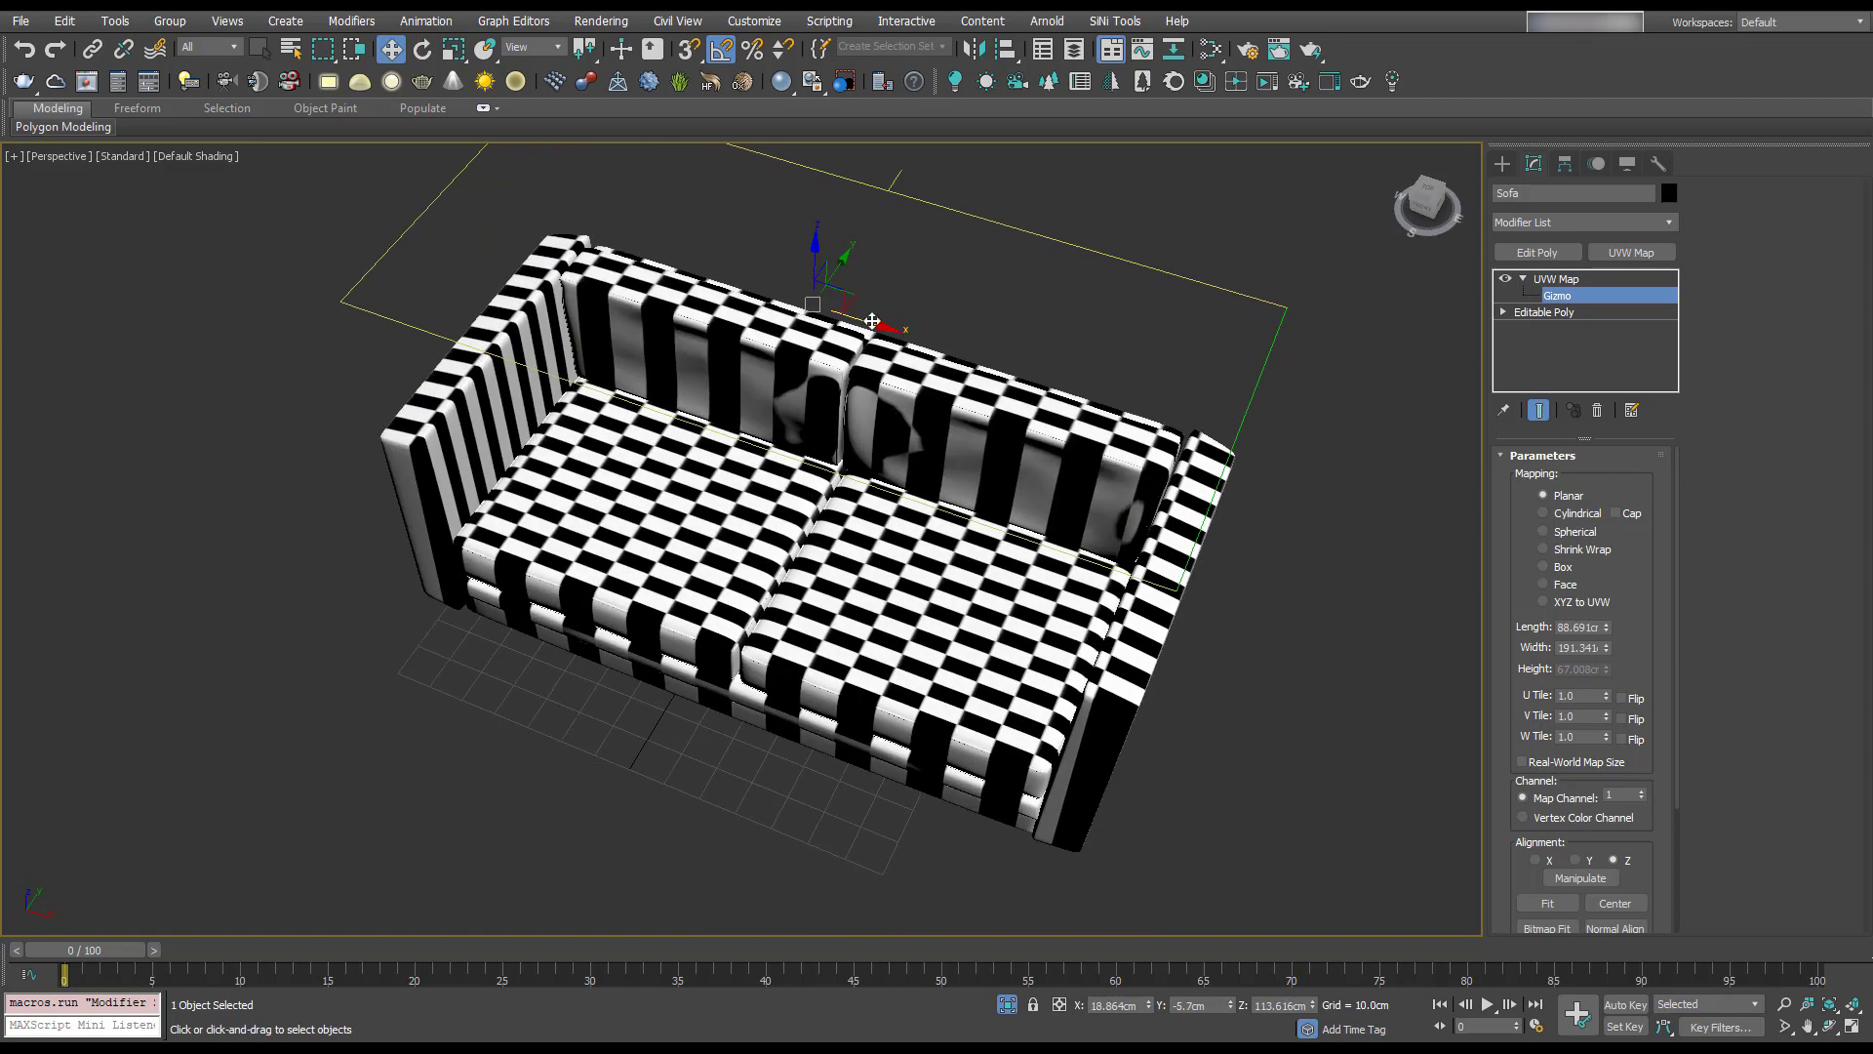
left_click_drag(871, 328, 864, 335)
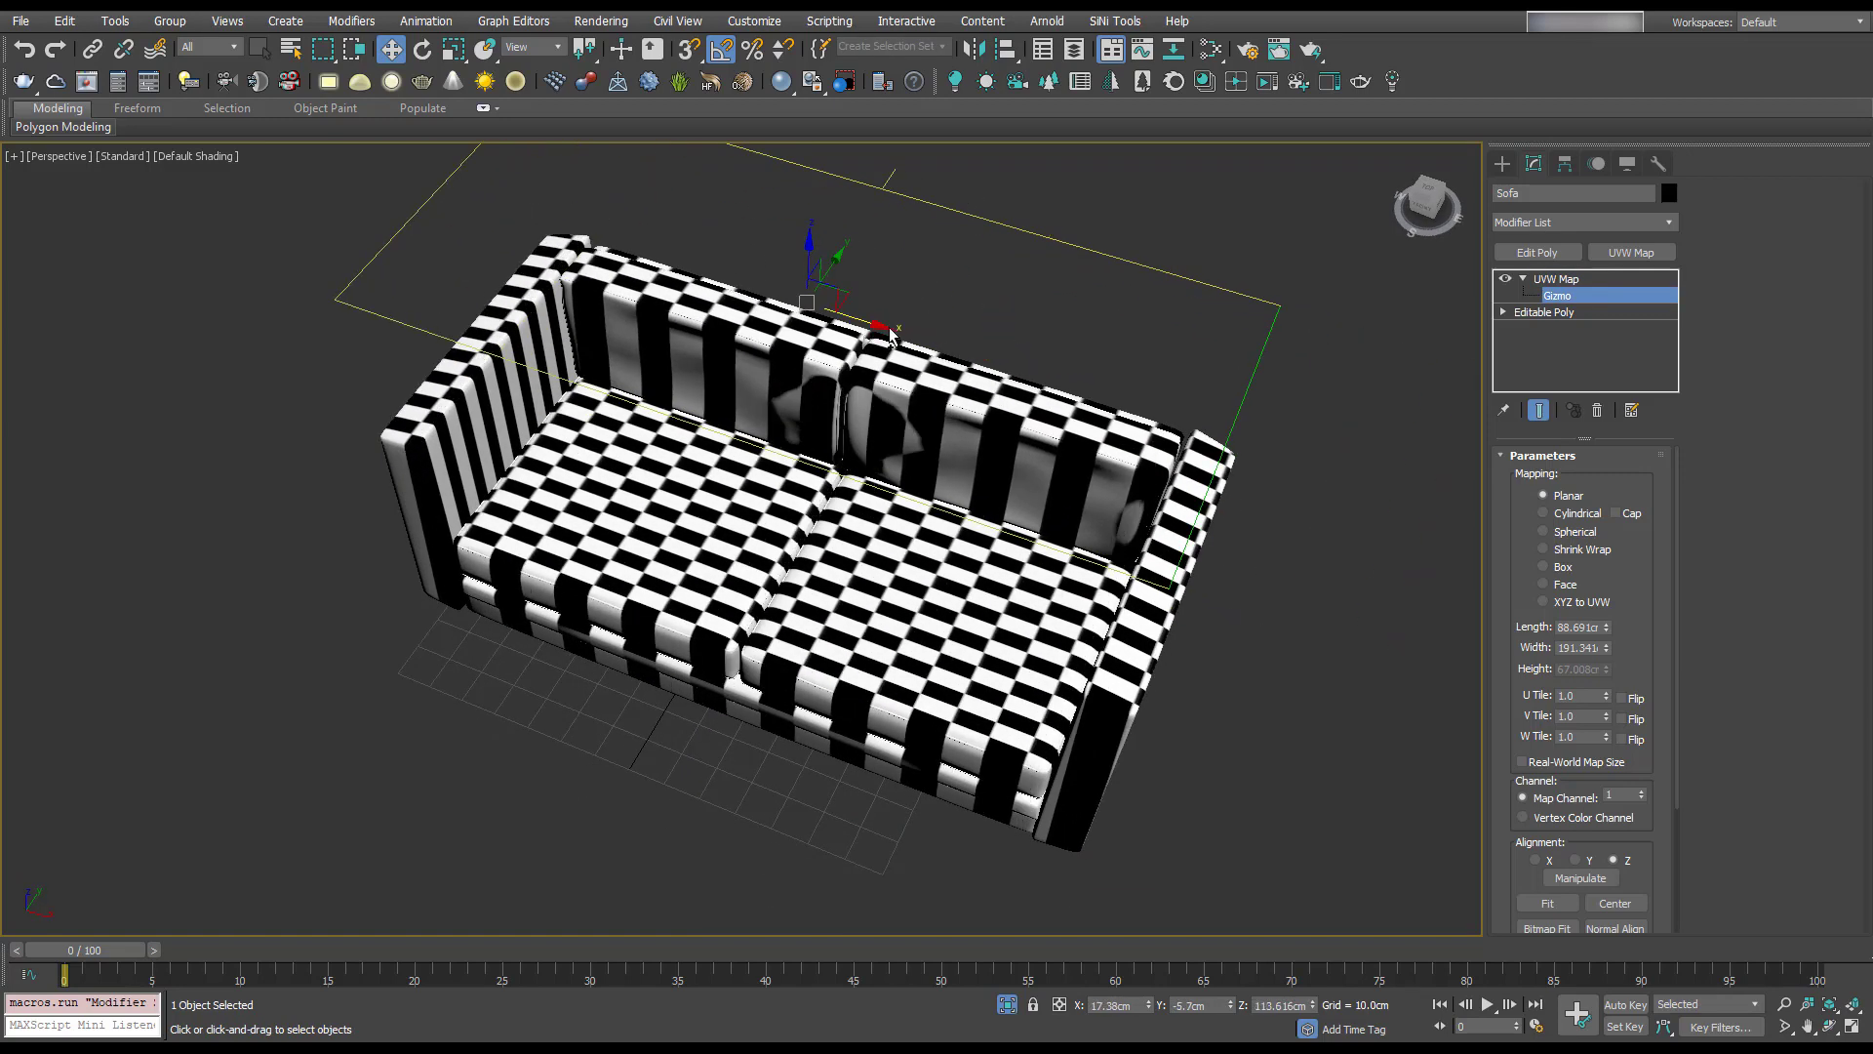
key("ctrl+z")
middle_click_drag(997, 445, 802, 562)
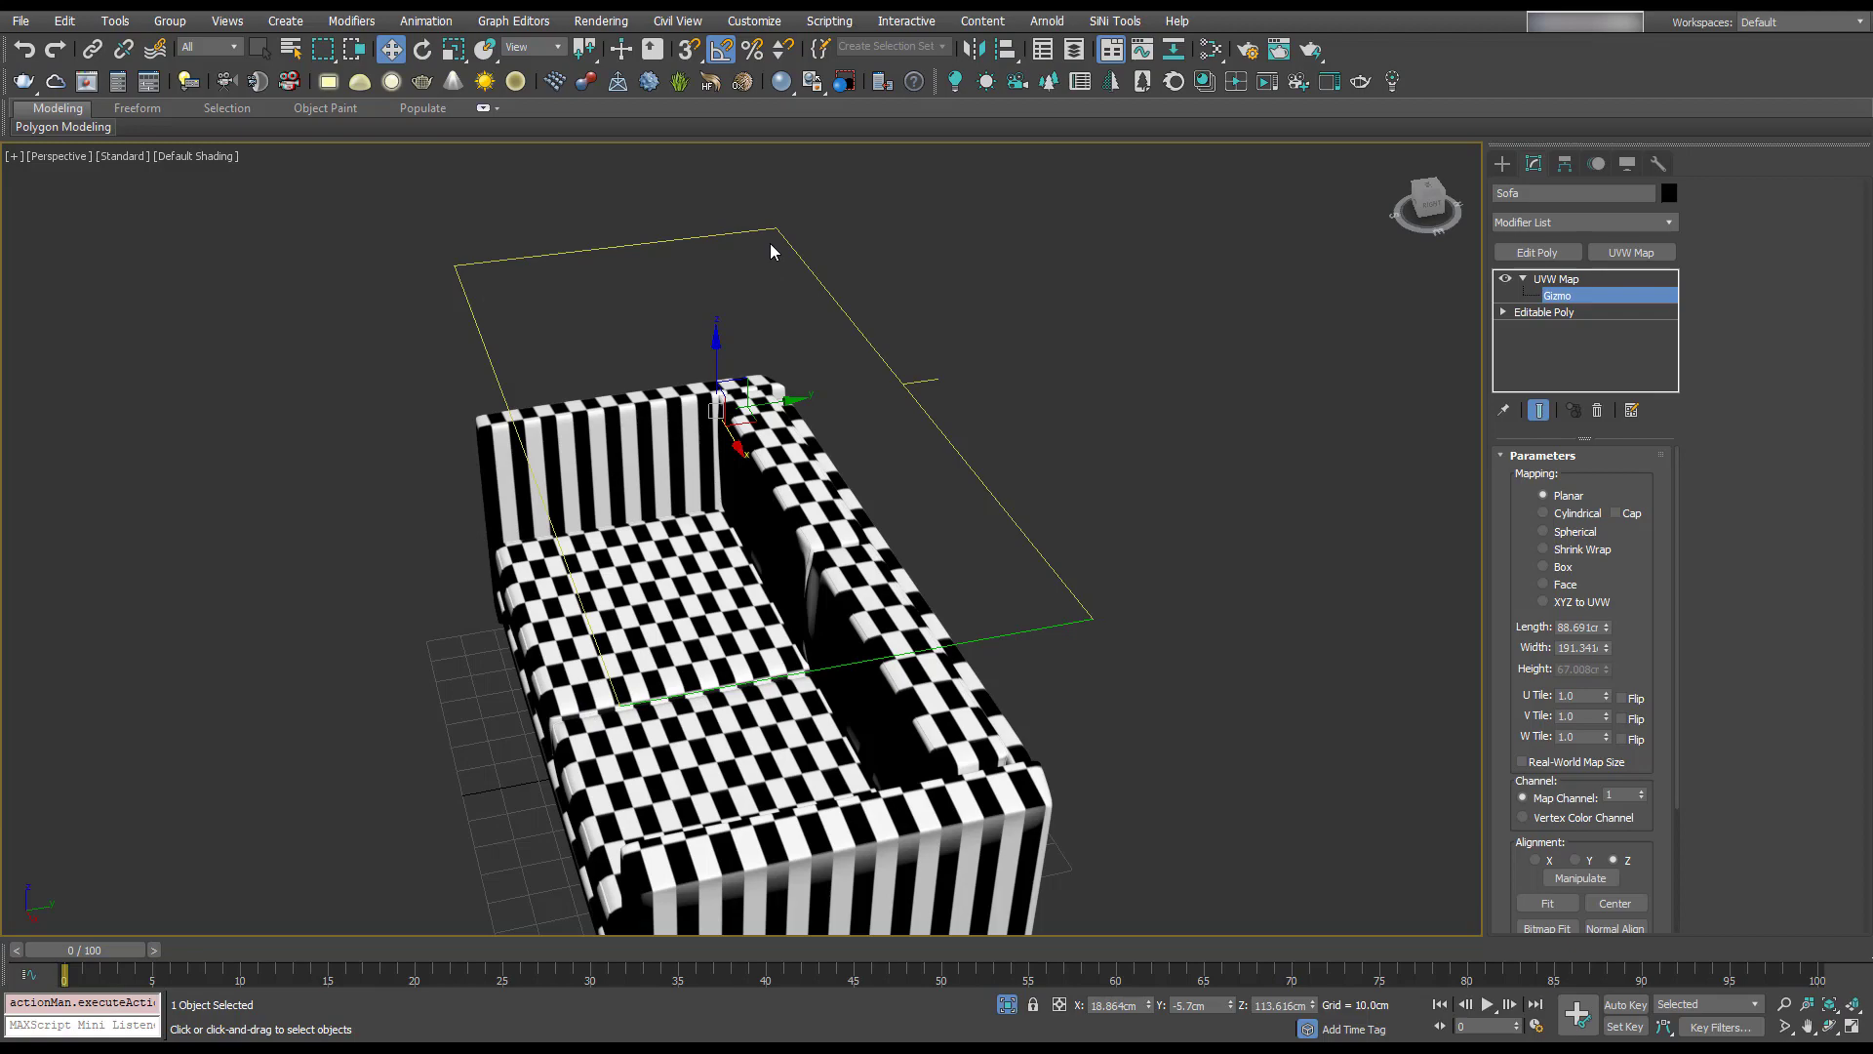
middle_click_drag(753, 853, 878, 771, "alt")
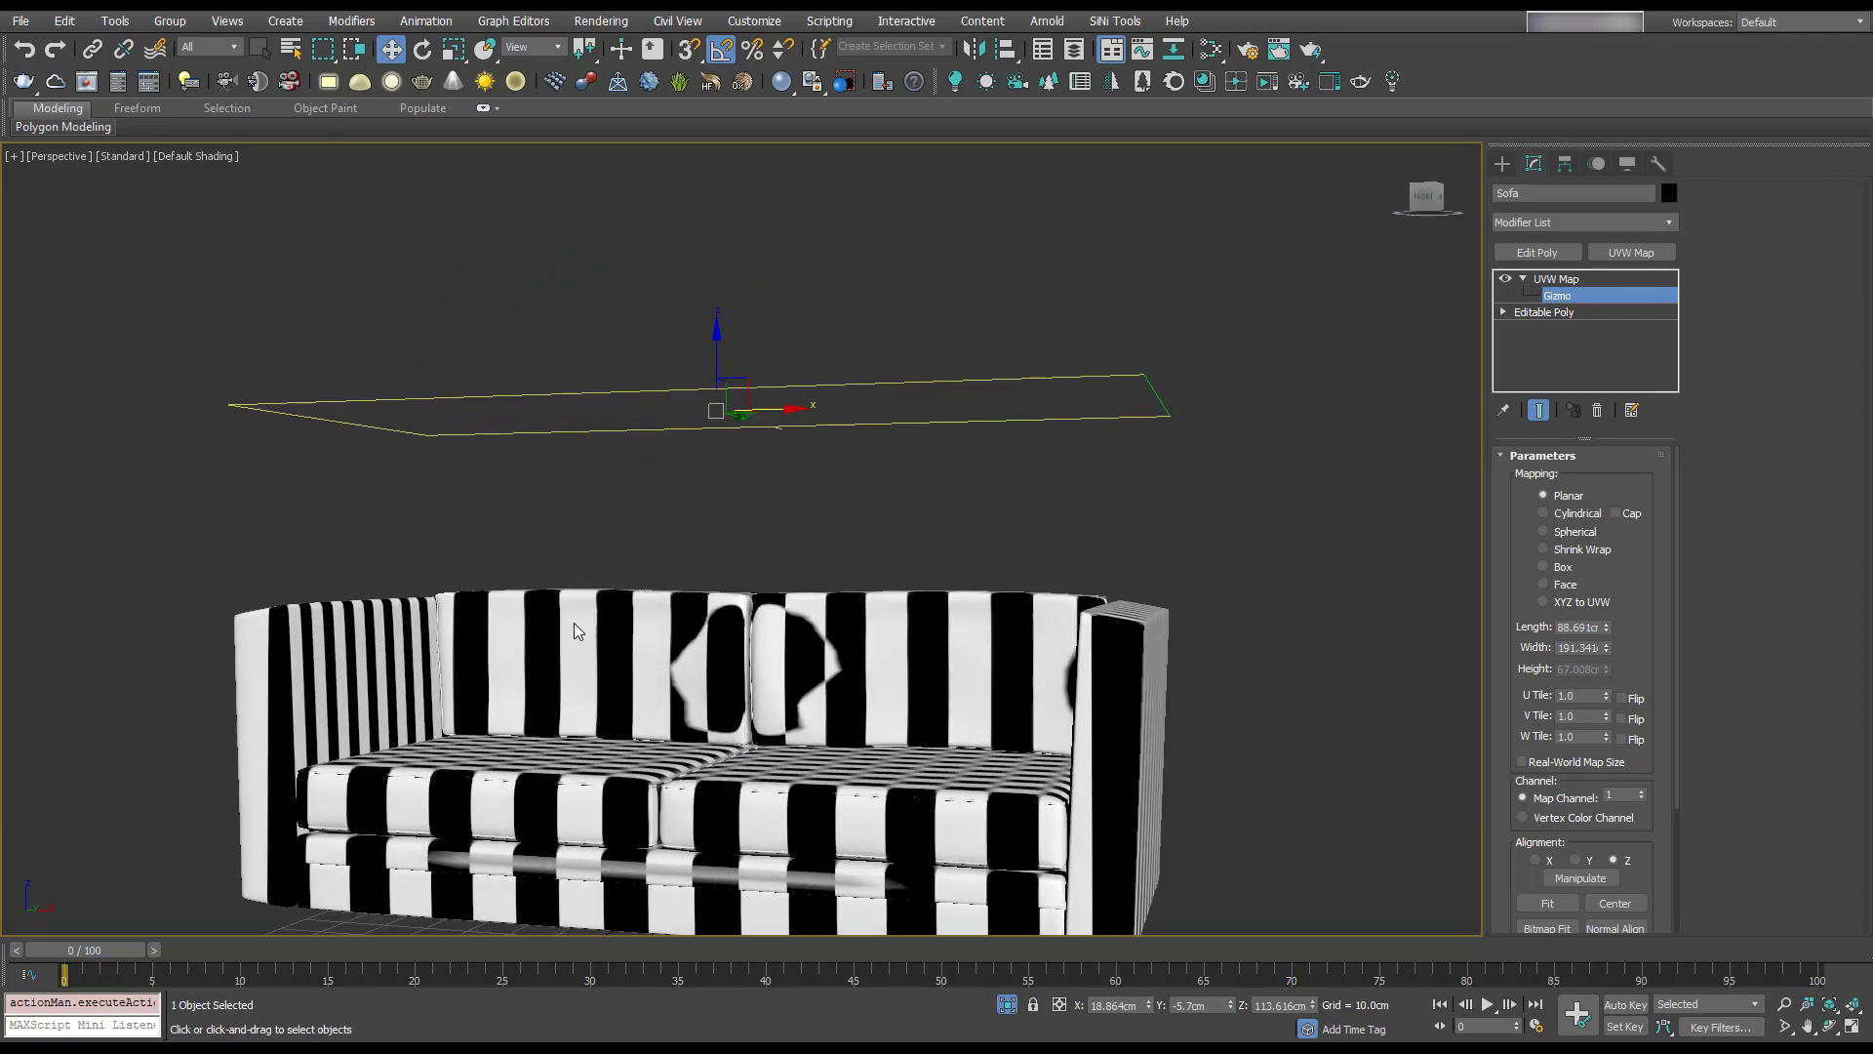
left_click(1410, 184)
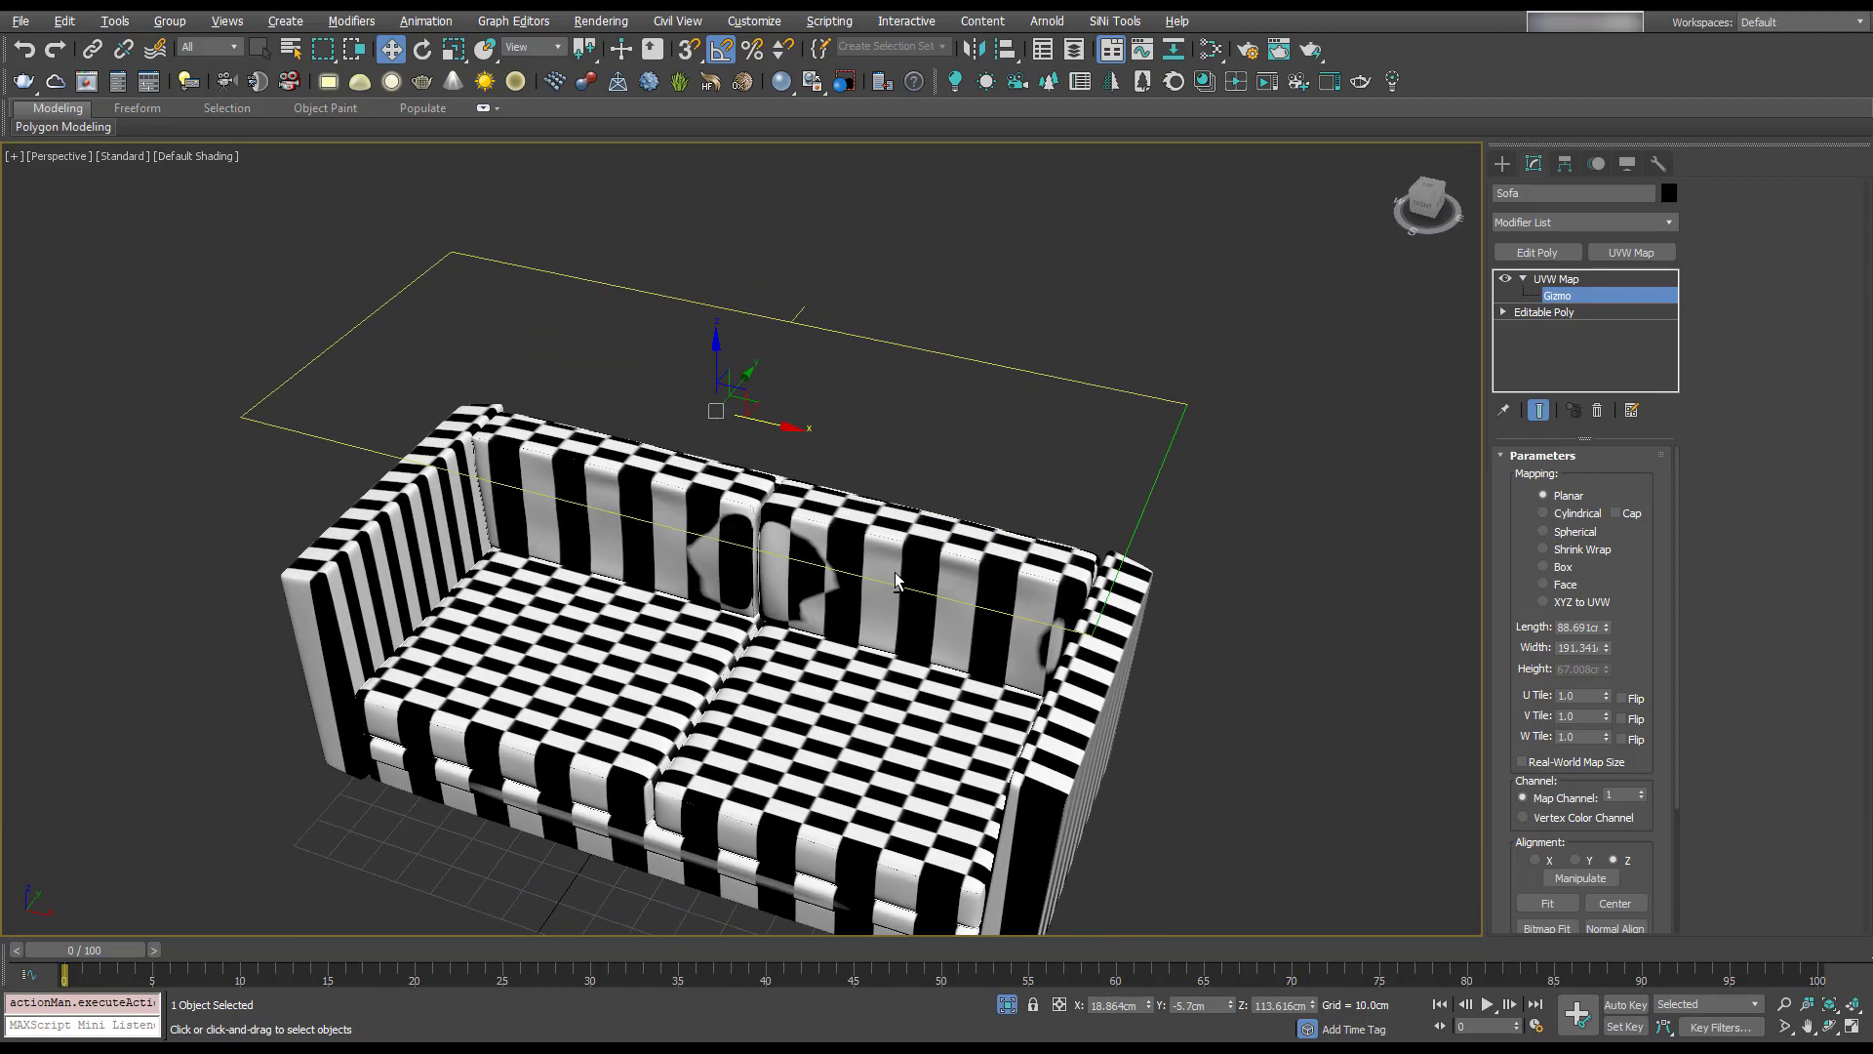
middle_click_drag(1186, 559, 1094, 502)
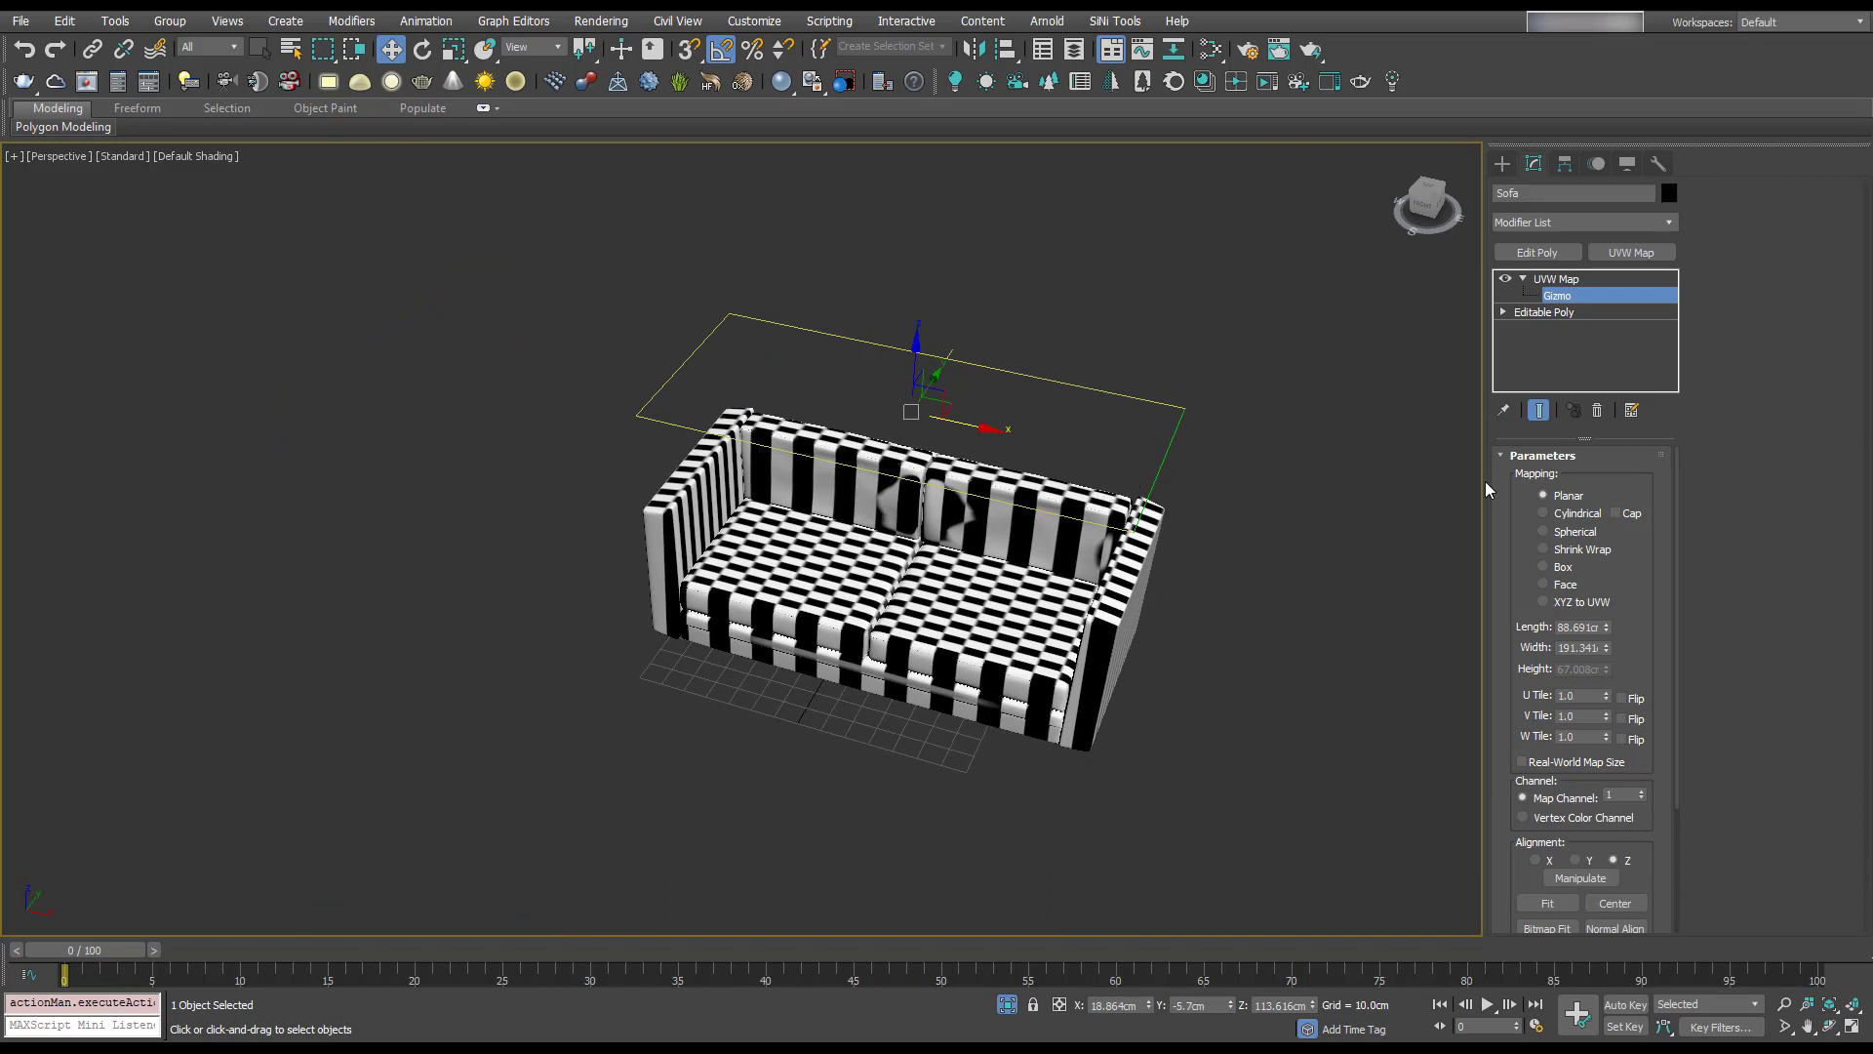
Step: Switch the UVW Map to Box with a 100 cm length, width and height
left_click(1562, 567)
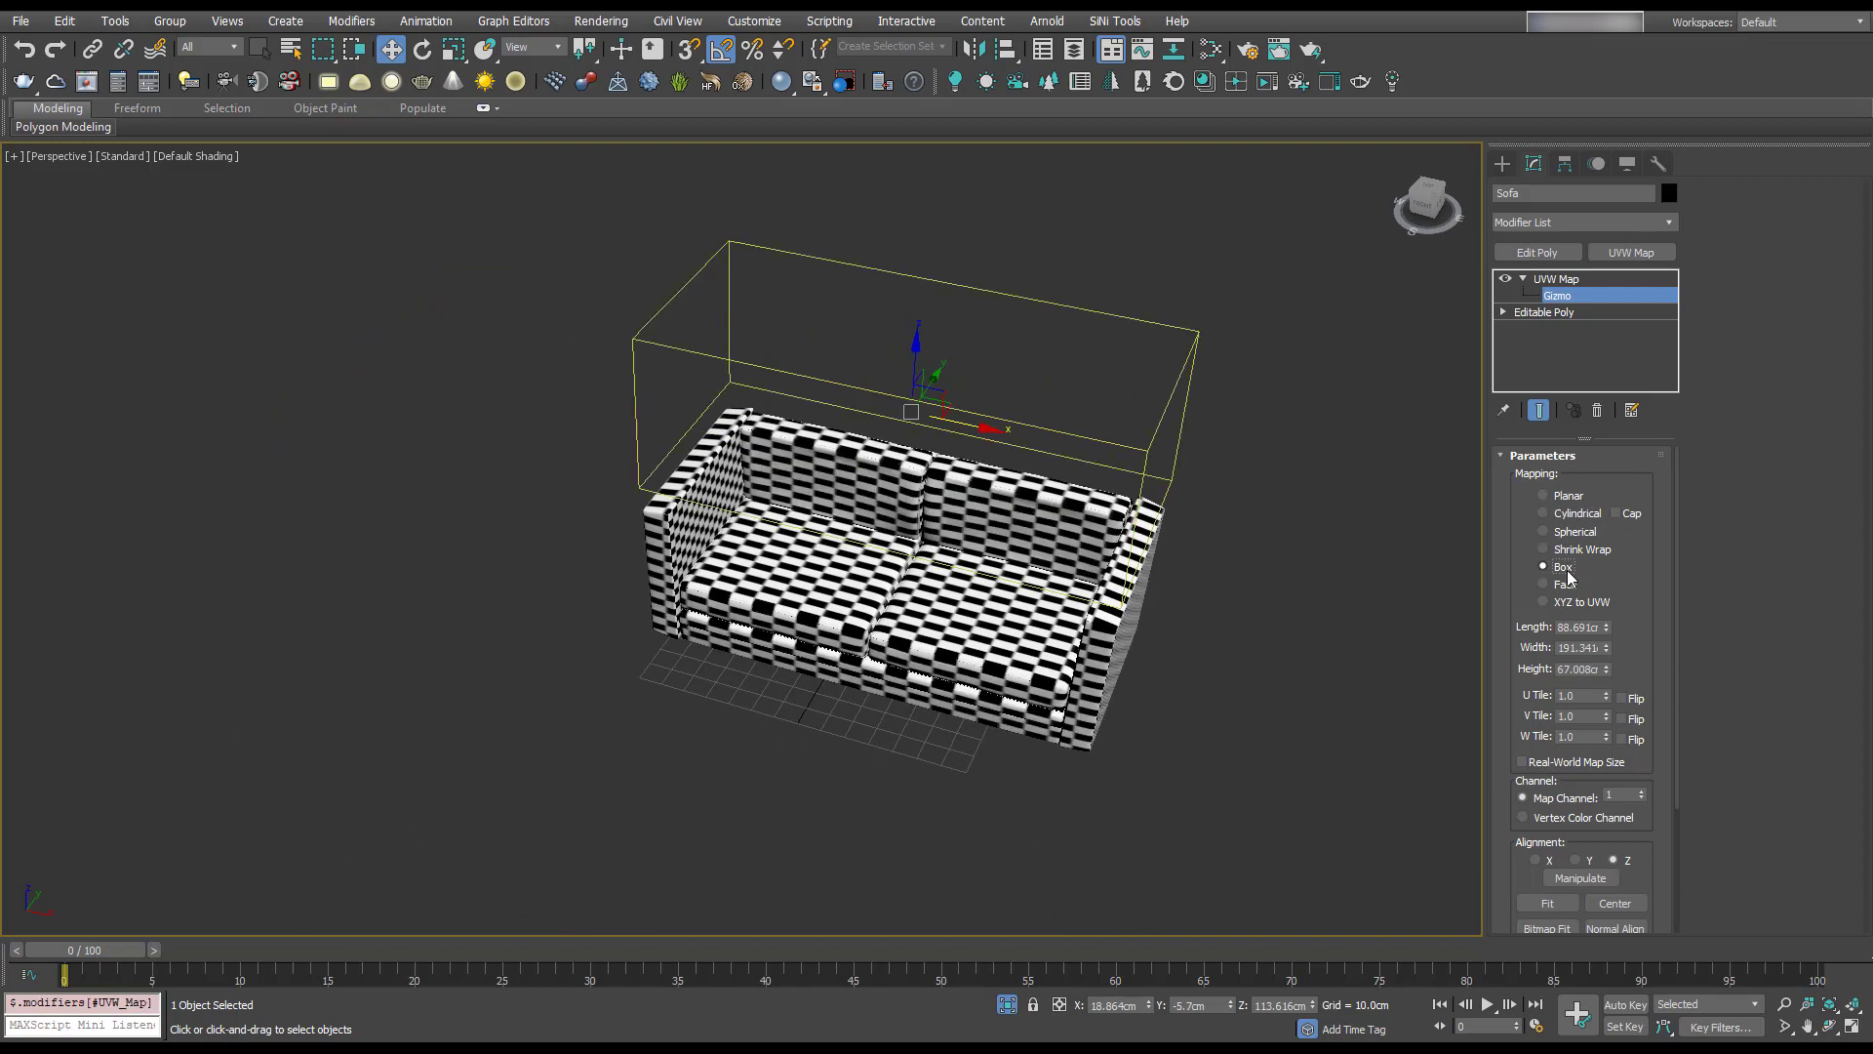
double_click(1581, 628)
type("1")
type("100")
key("Tab")
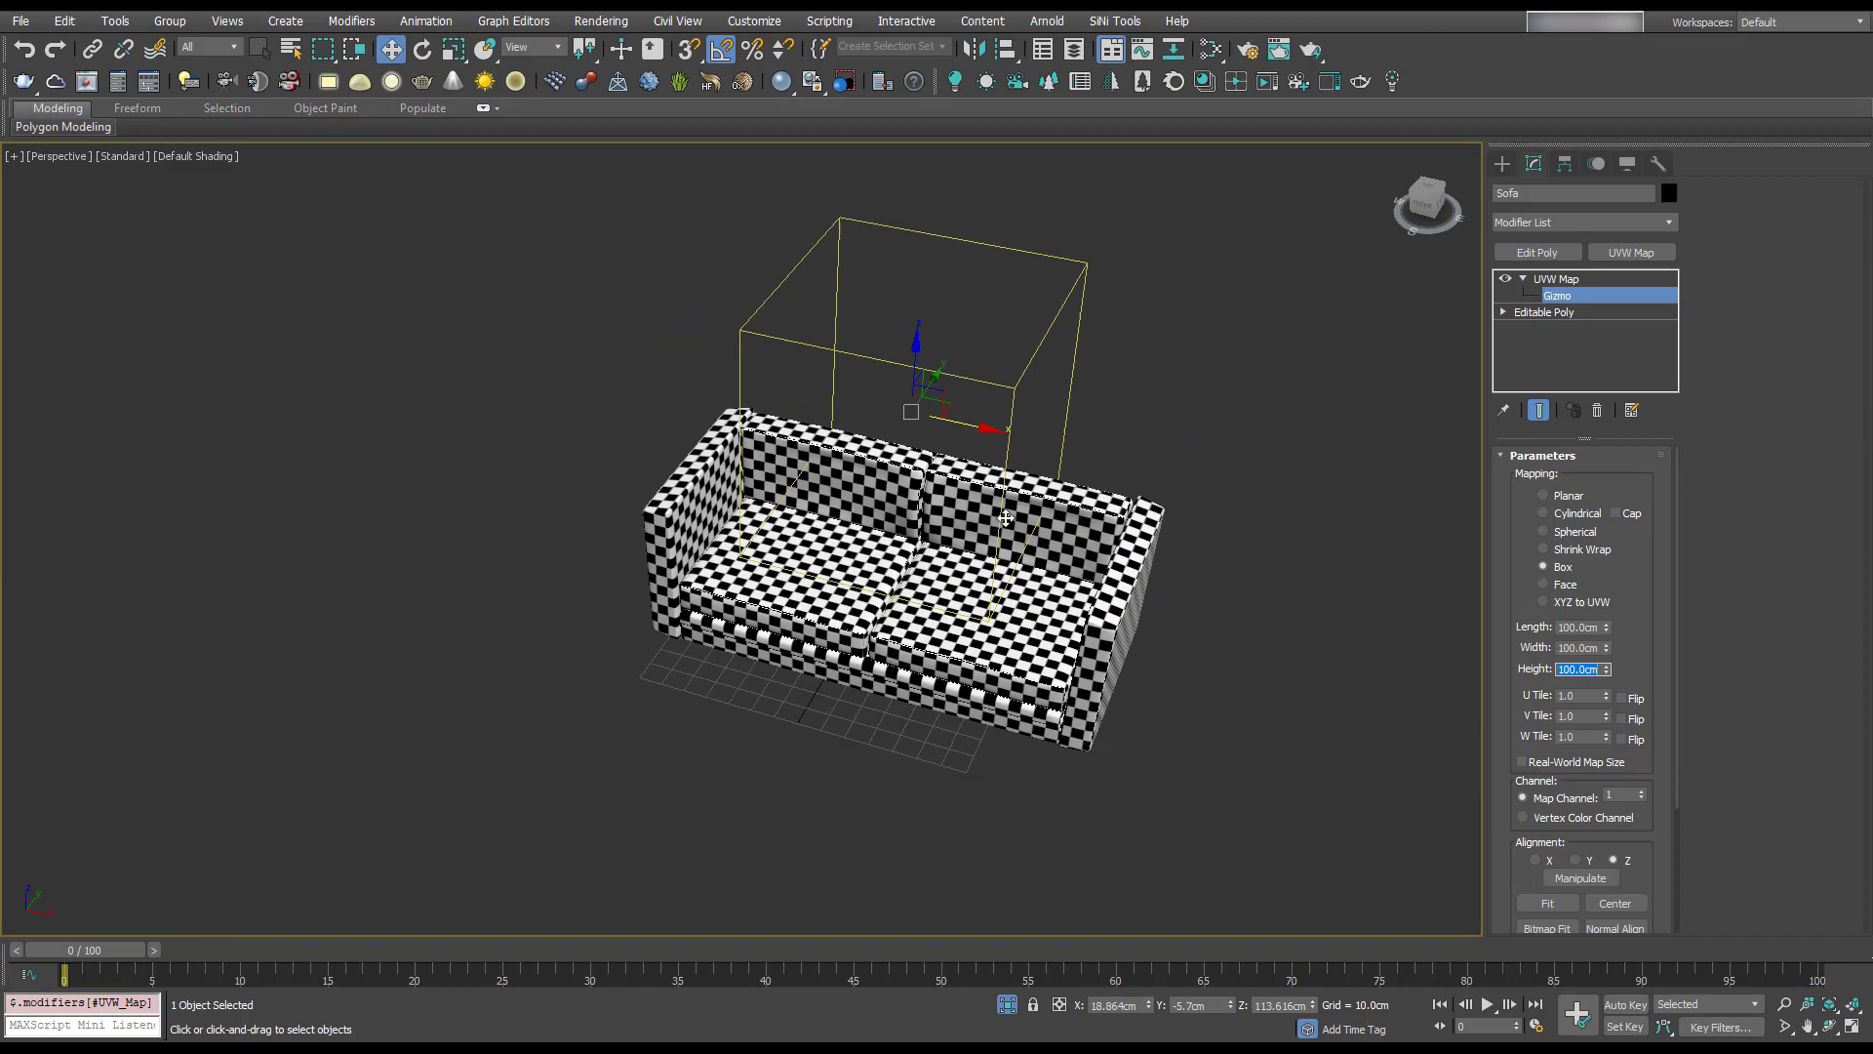
scroll(1005, 517, "up", 5)
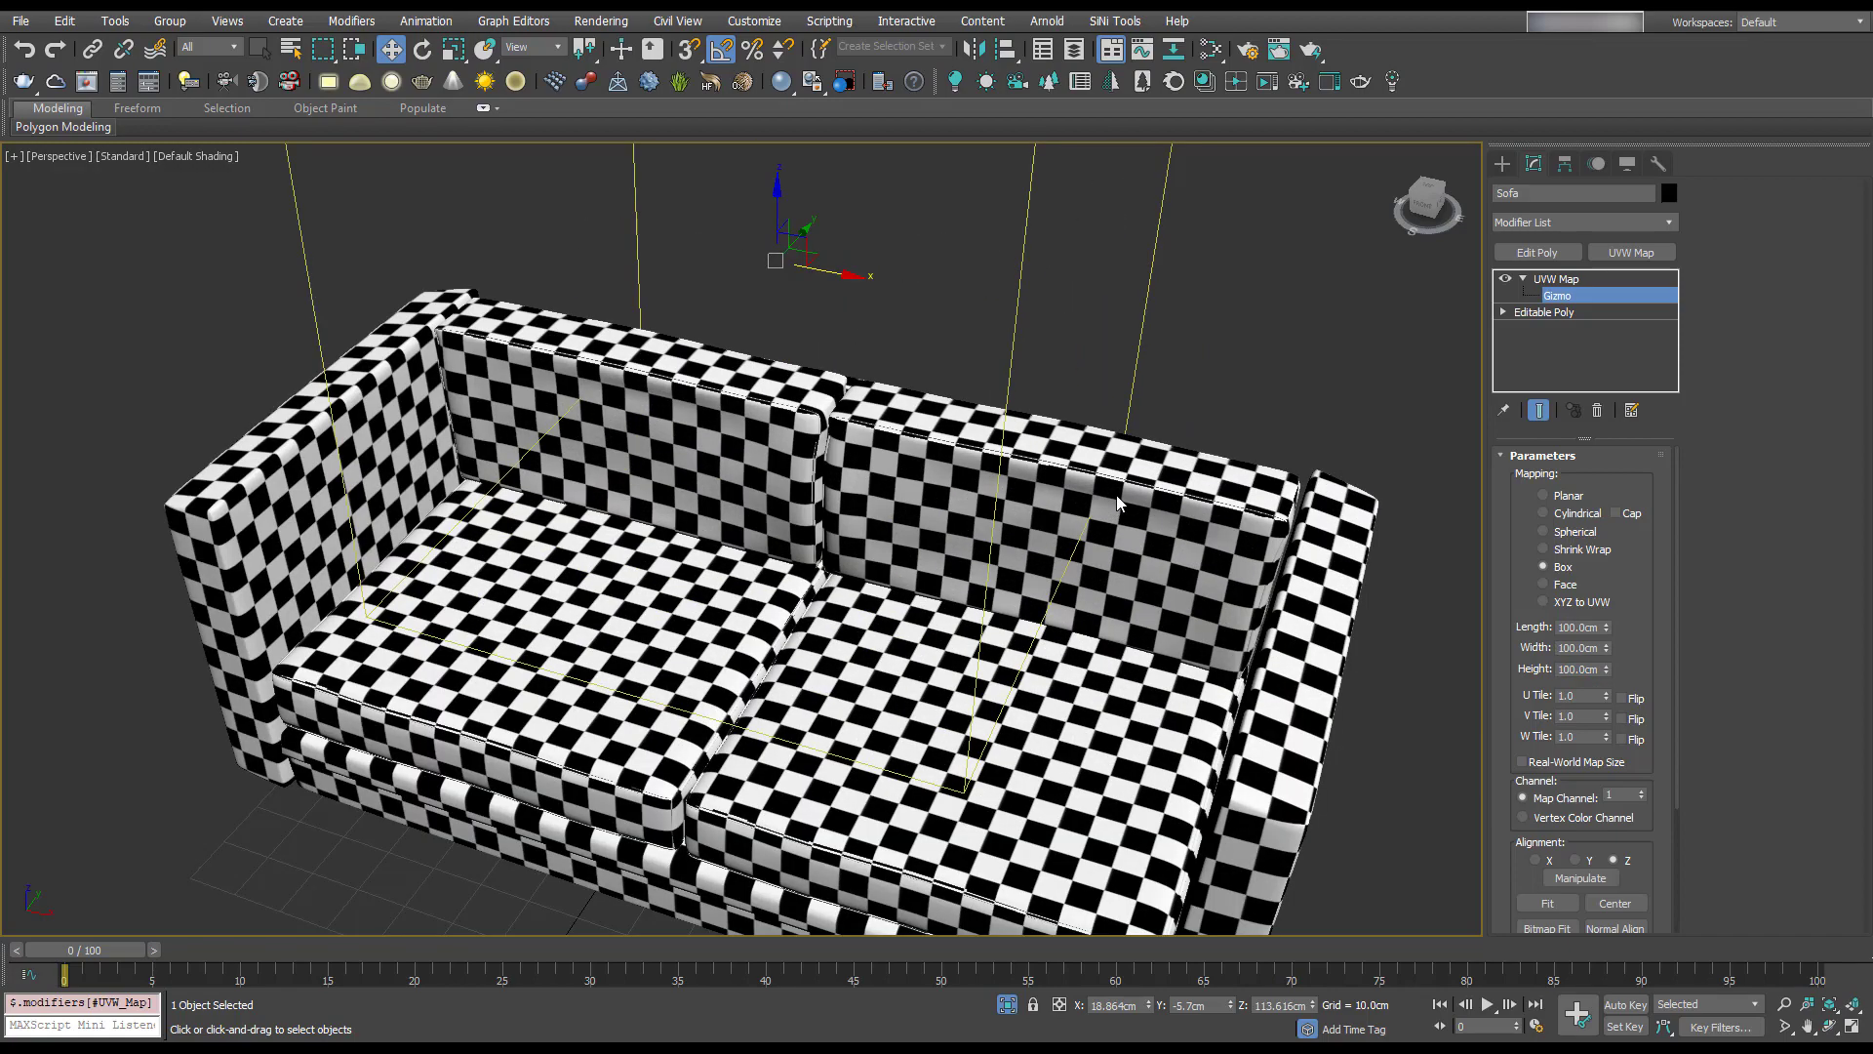
scroll(875, 429, "up", 3)
scroll(844, 518, "down", 10)
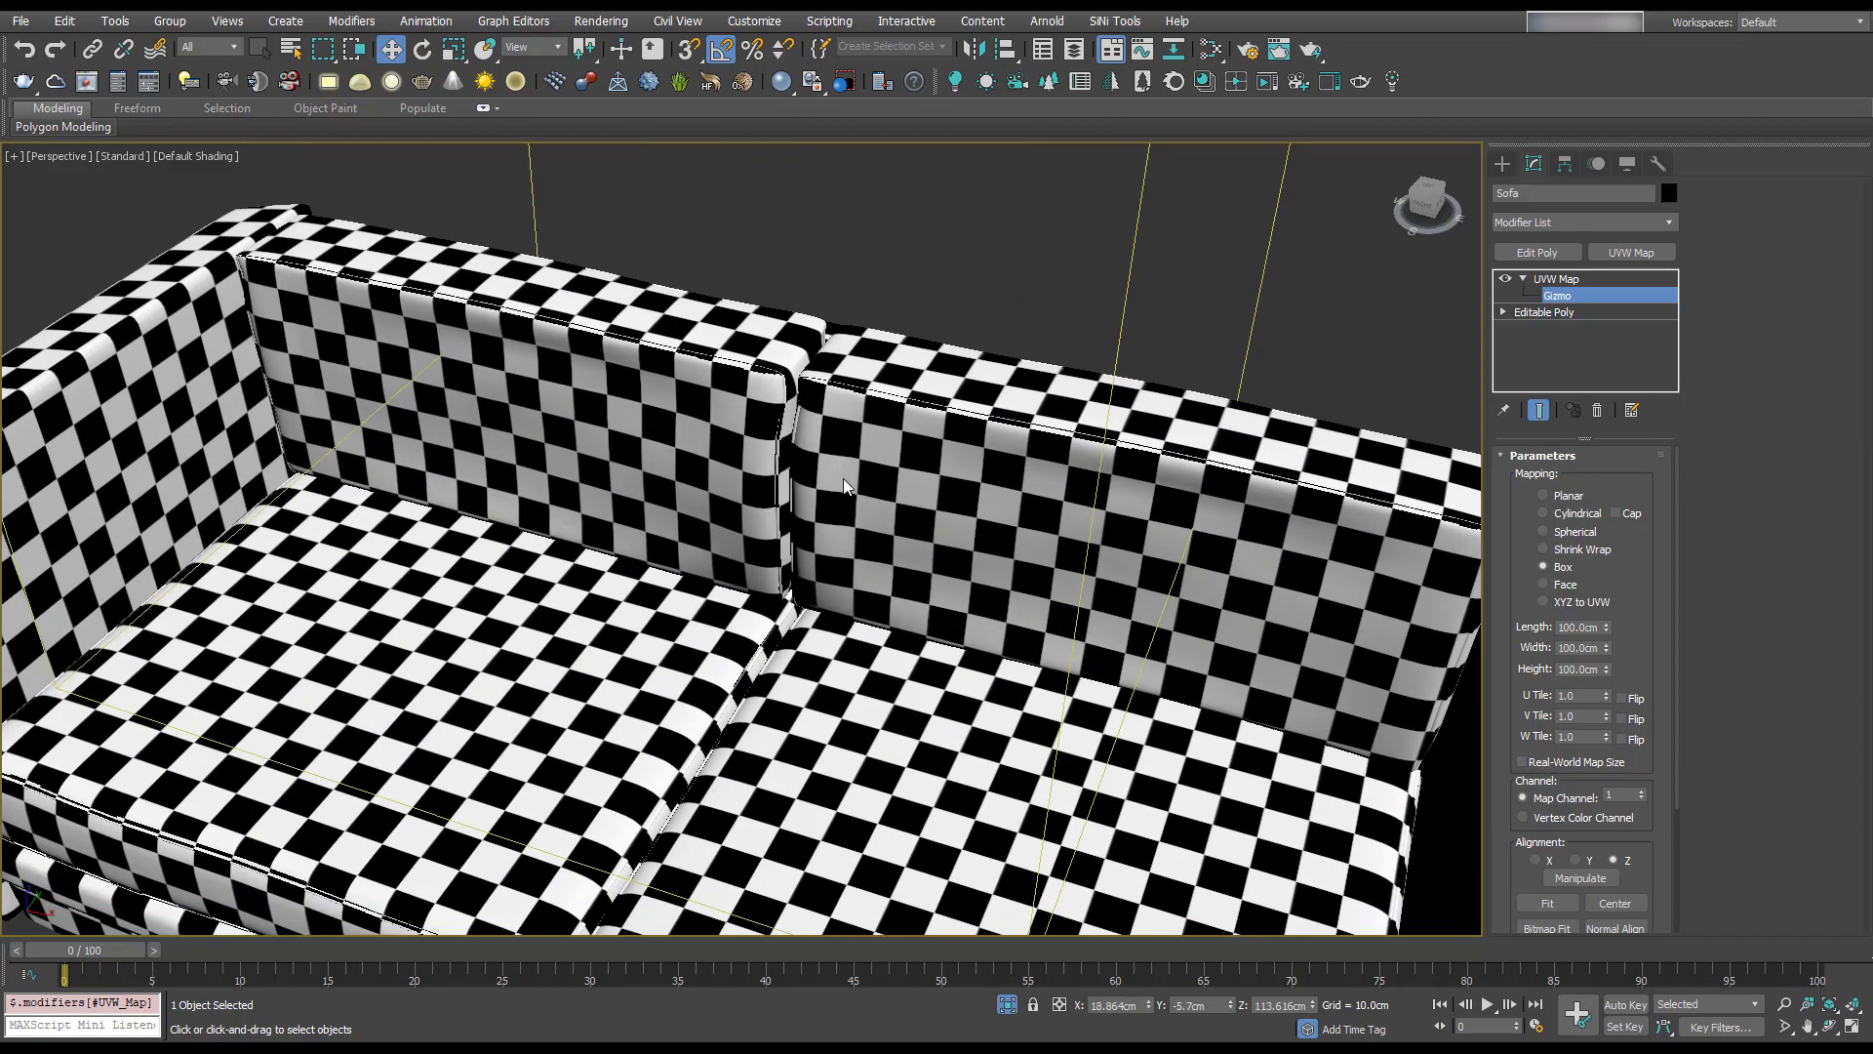
Step: Lower the box mapping gizmo down into the sofa and reopen the material editor
middle_click_drag(873, 417, 965, 488, "alt")
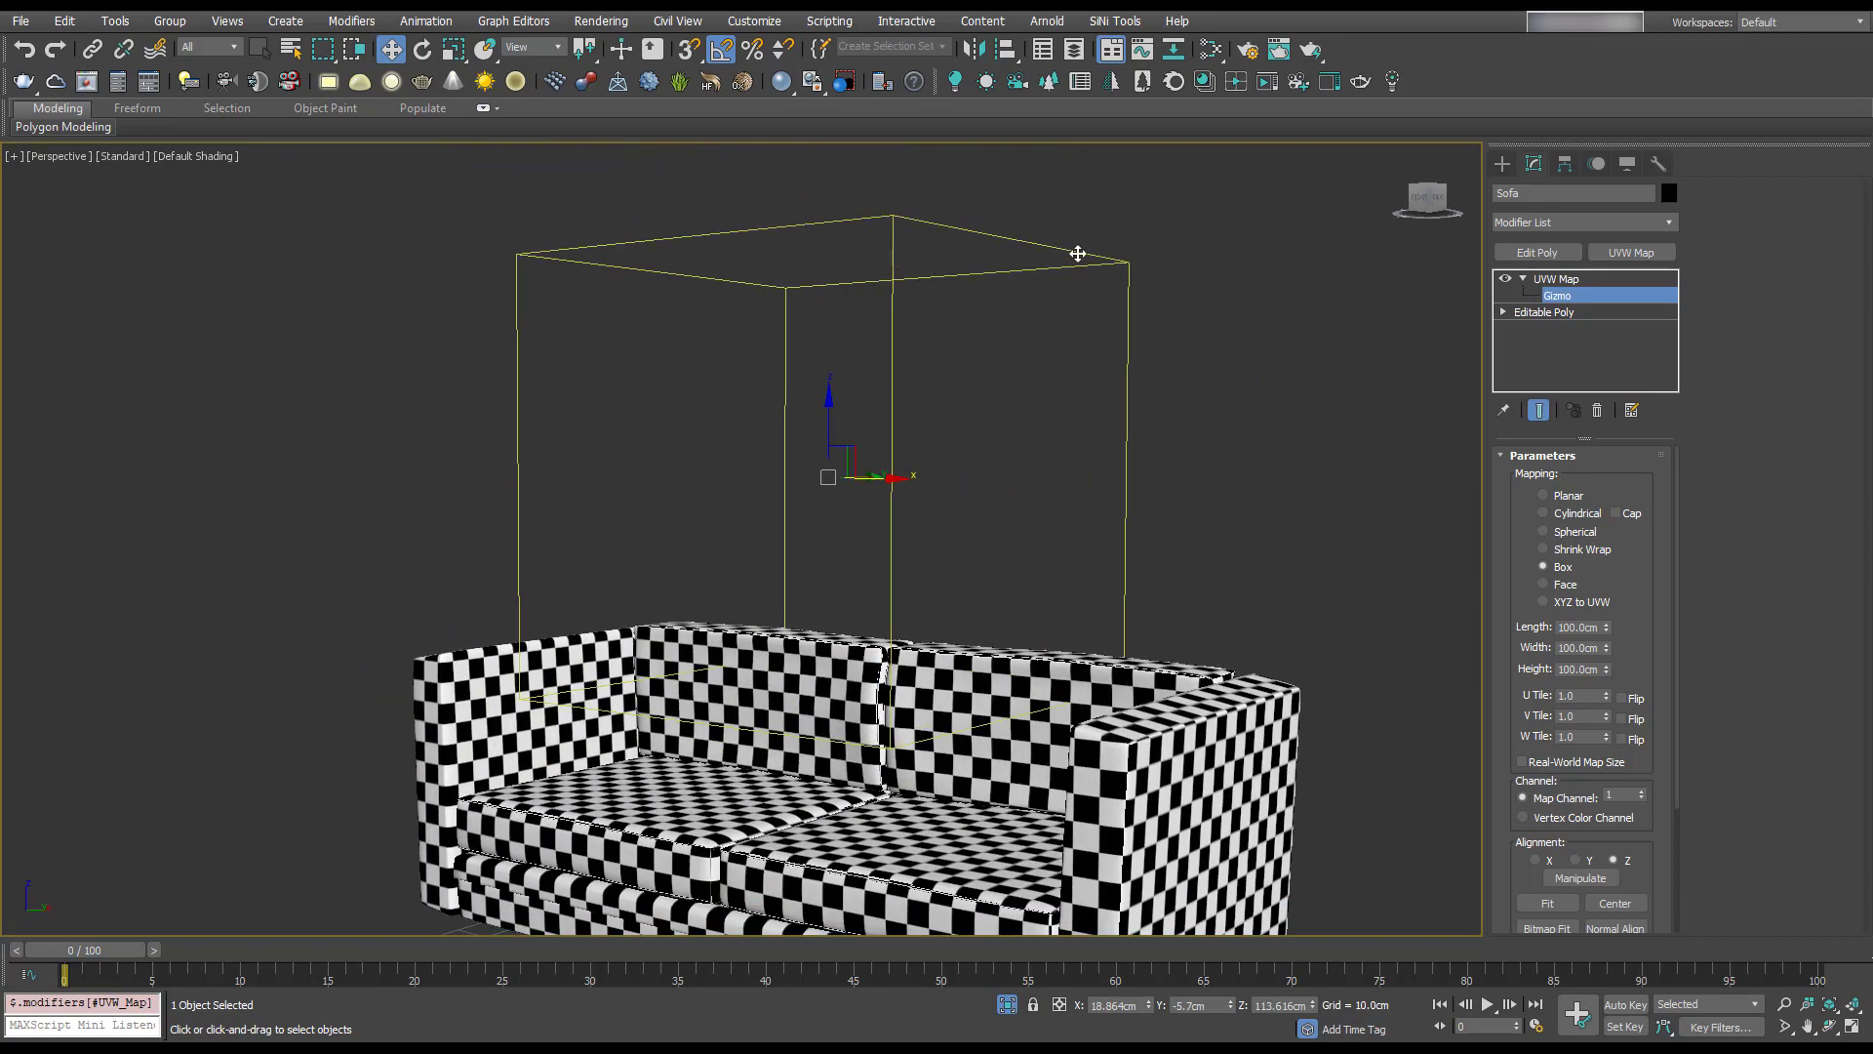
middle_click_drag(983, 568, 883, 483, "alt")
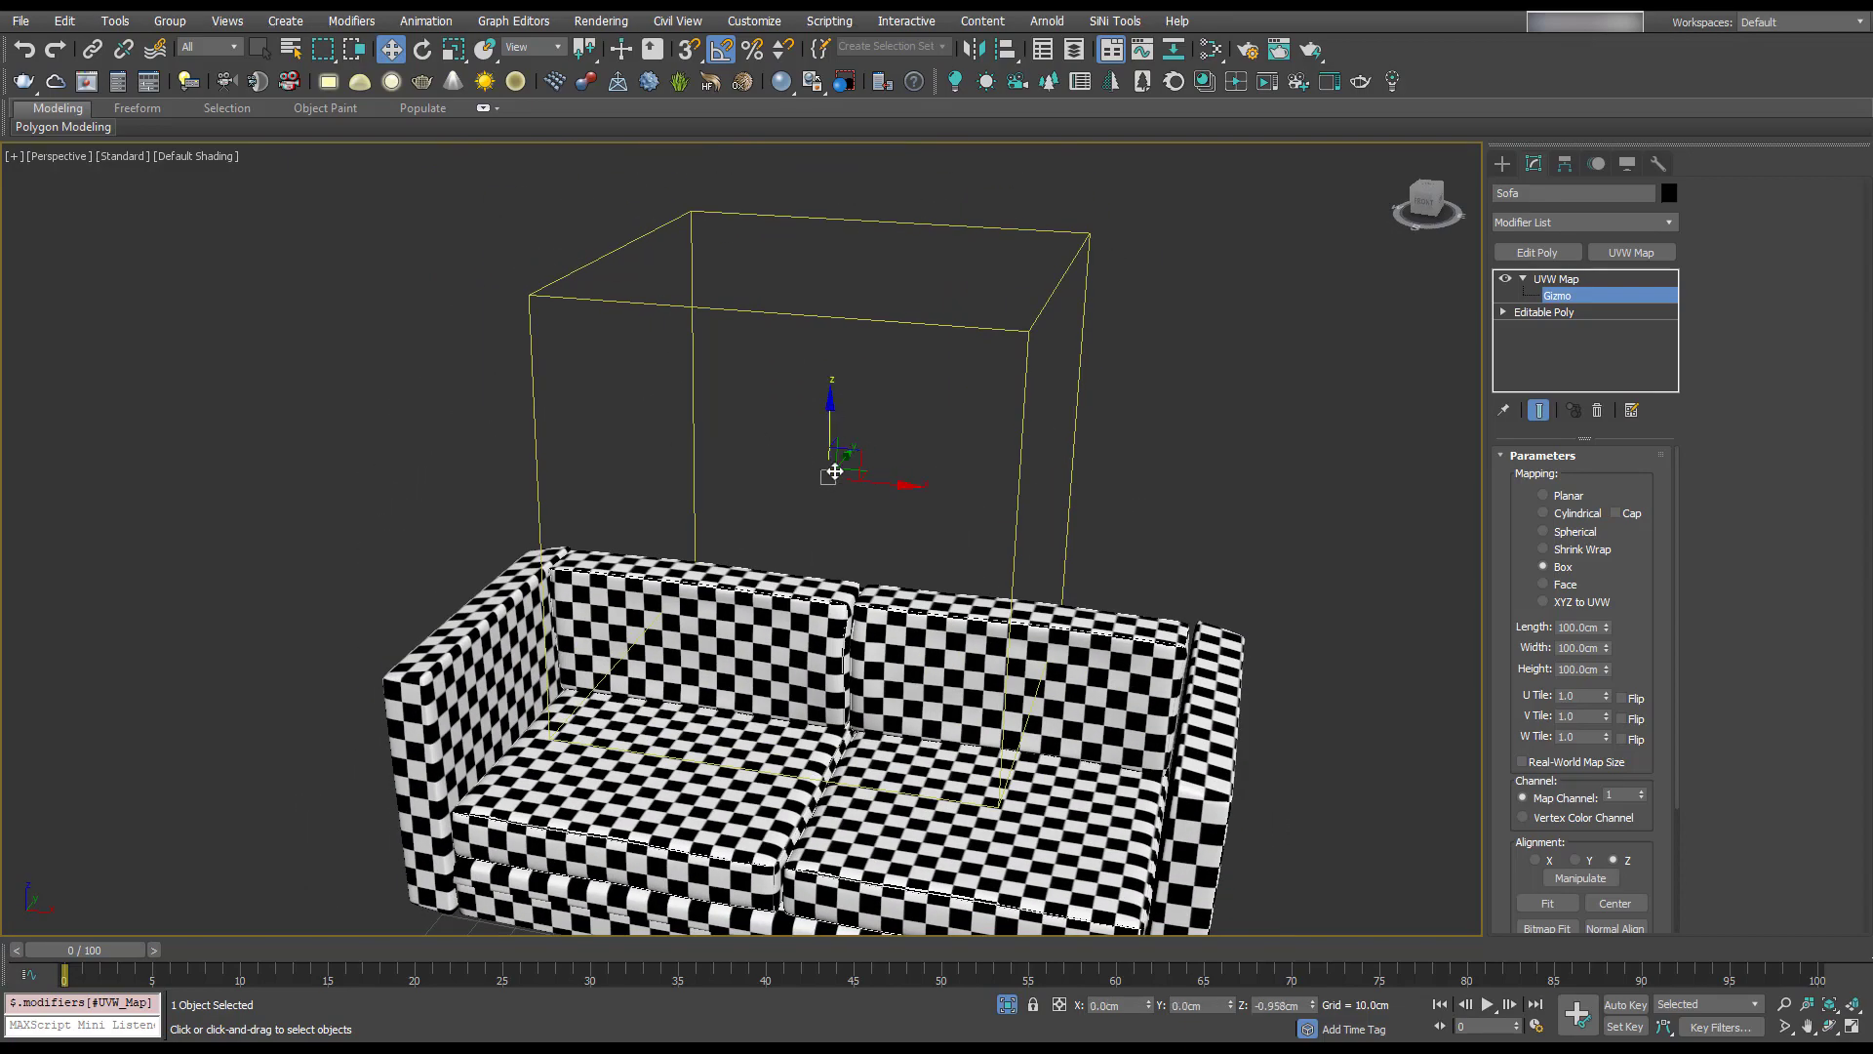
left_click_drag(846, 431, 878, 686)
middle_click_drag(878, 686, 911, 442, "alt")
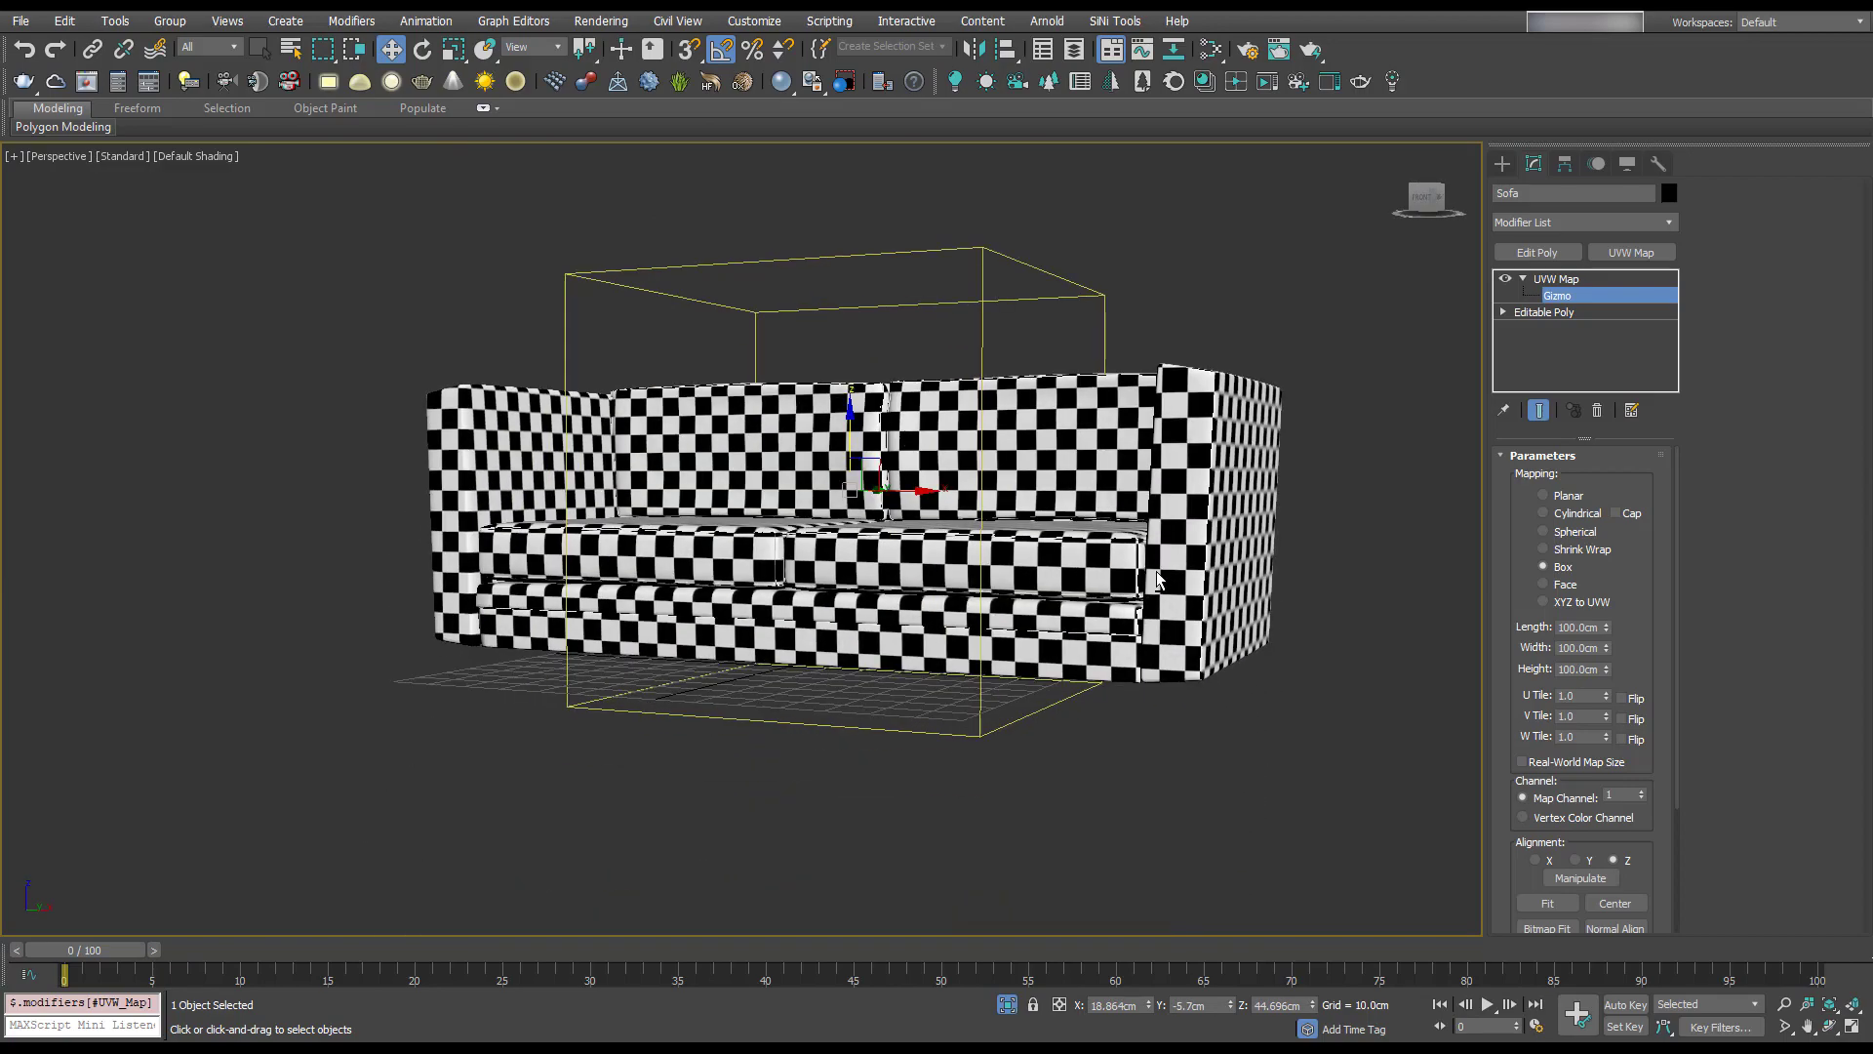
middle_click_drag(1160, 583, 1144, 624, "alt")
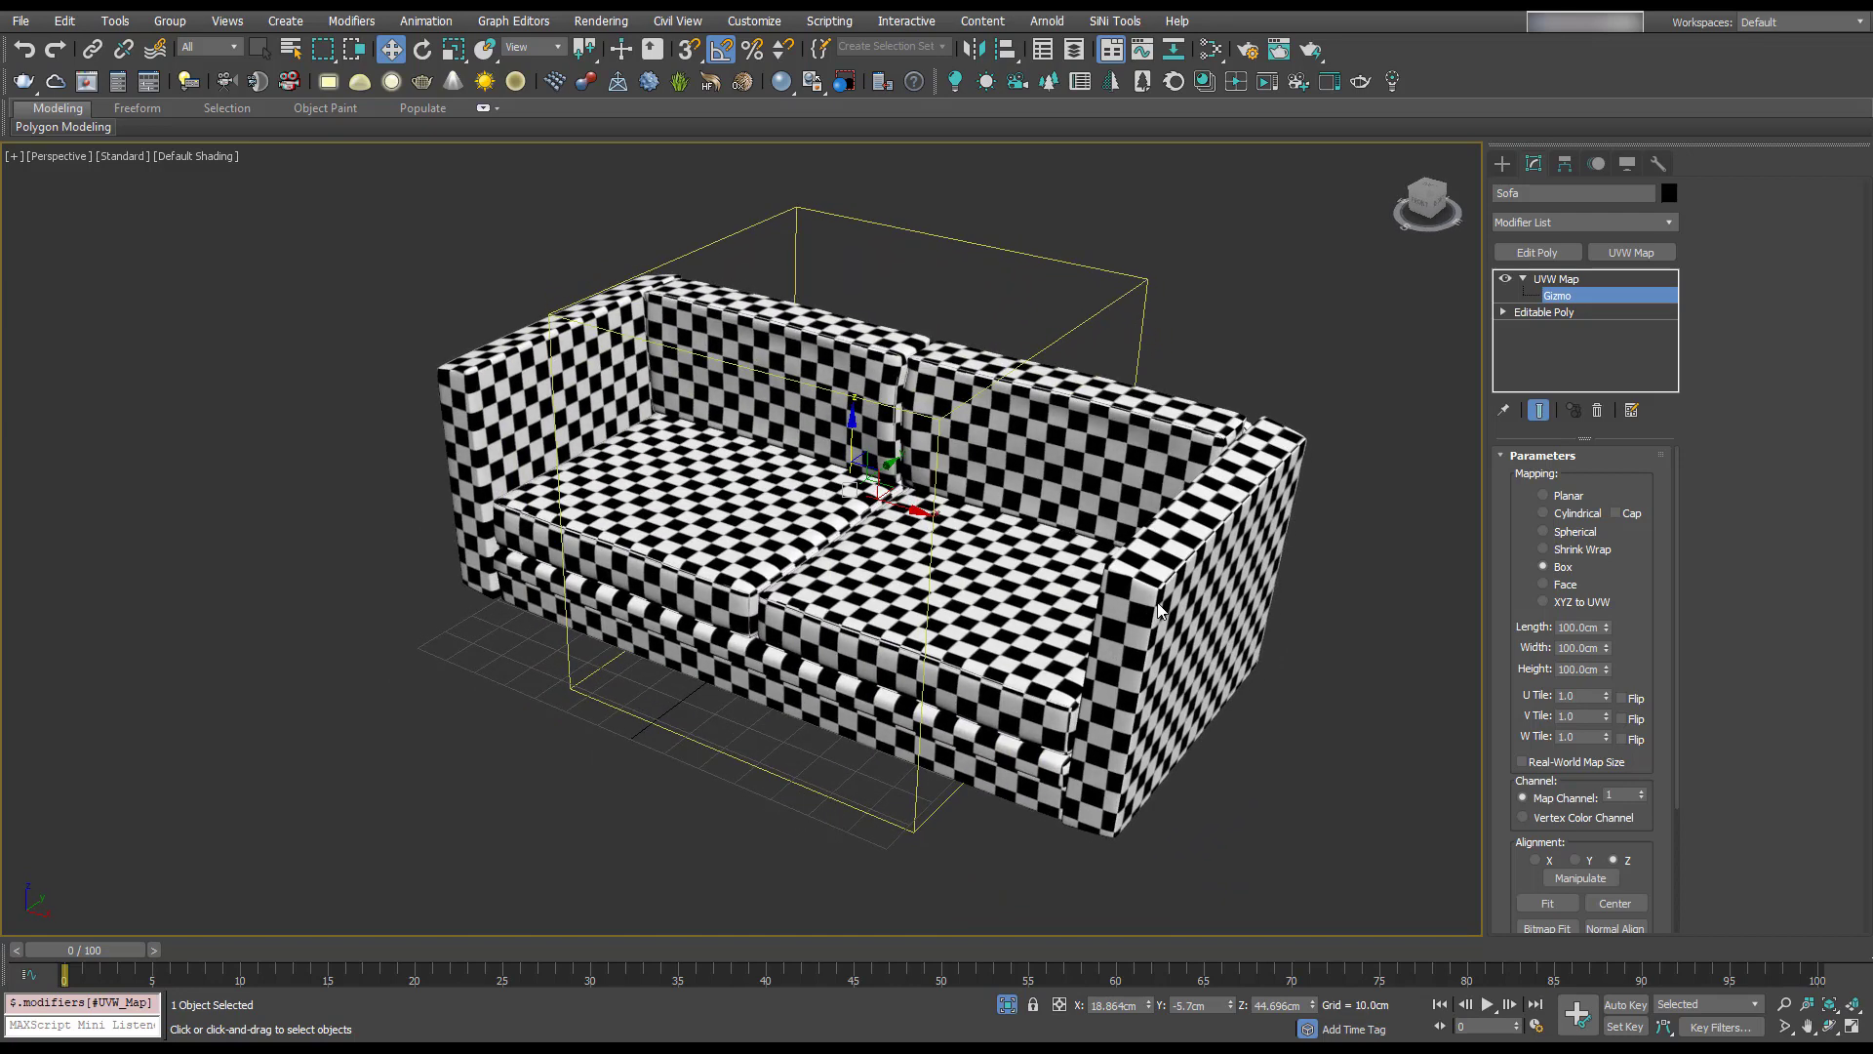
key("m")
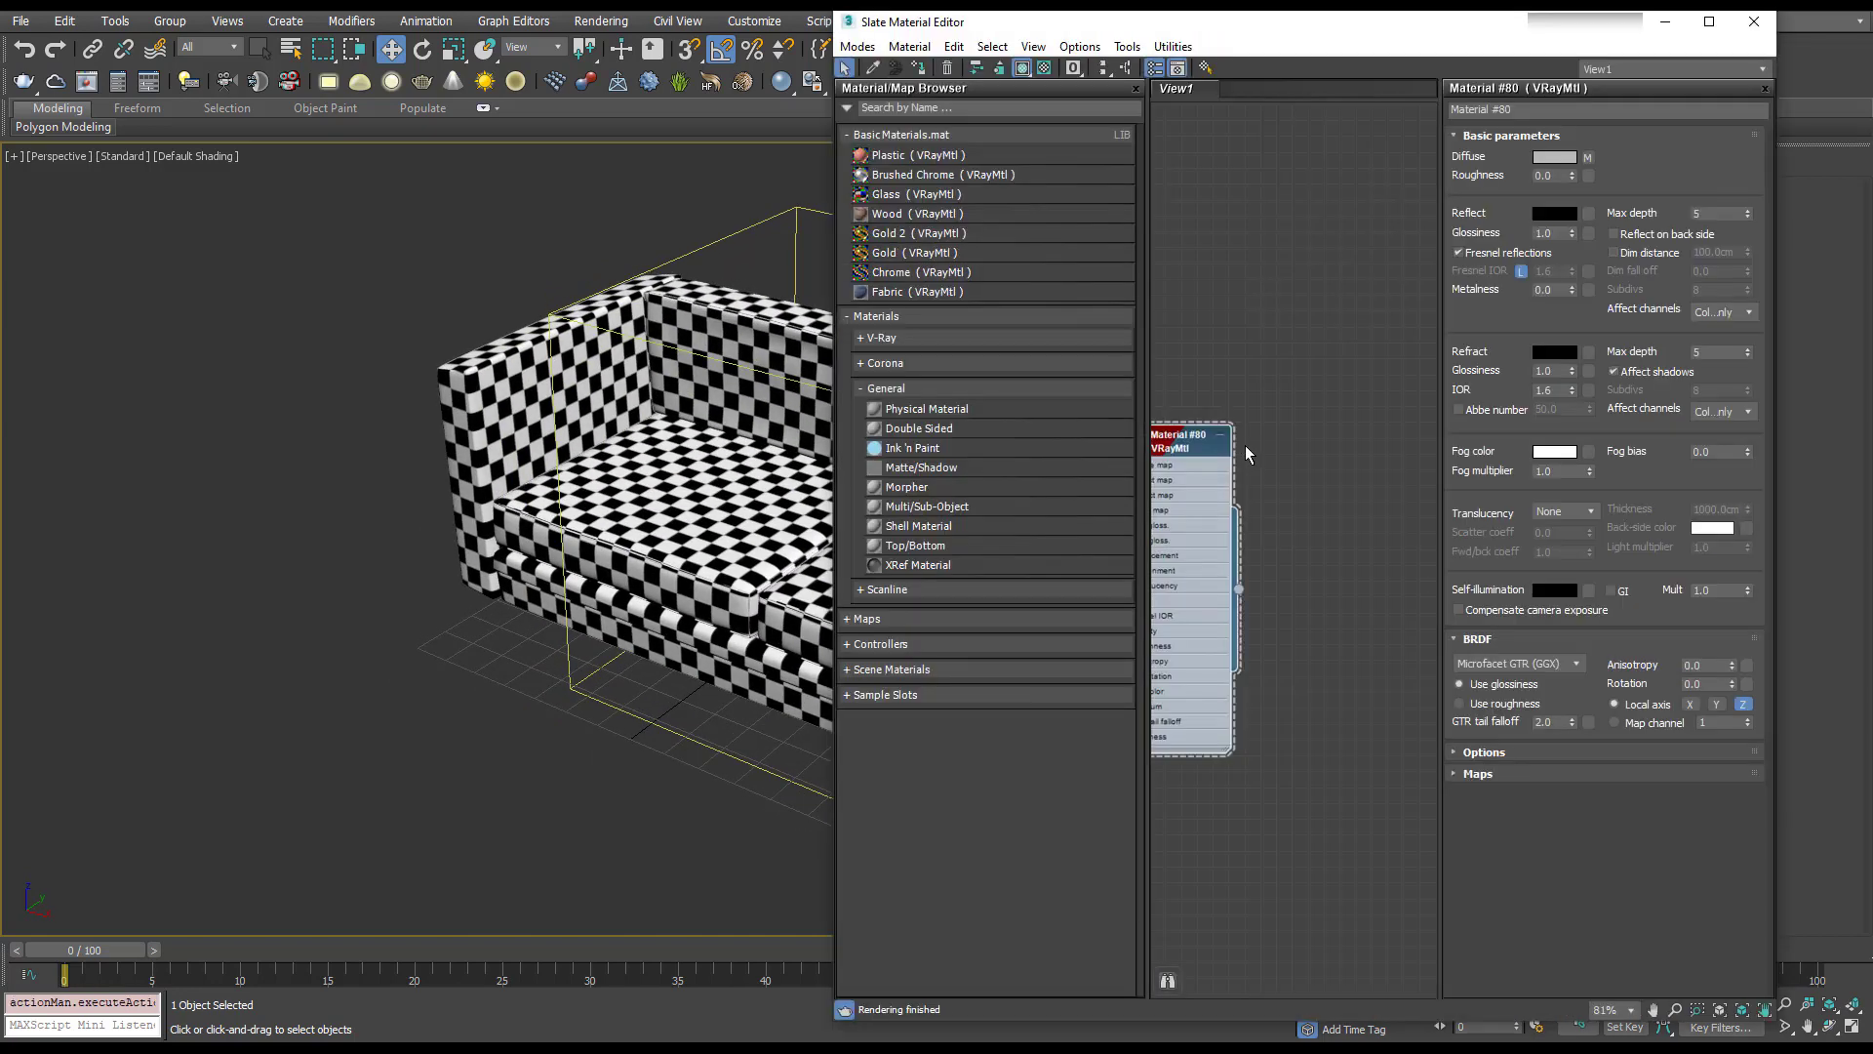
Step: Add a Bitmap node, Map #9, loaded with the Furnishings.Fabrics.Plaid.2 image
middle_click_drag(1292, 429, 1332, 634)
scroll(1332, 635, "down", 1)
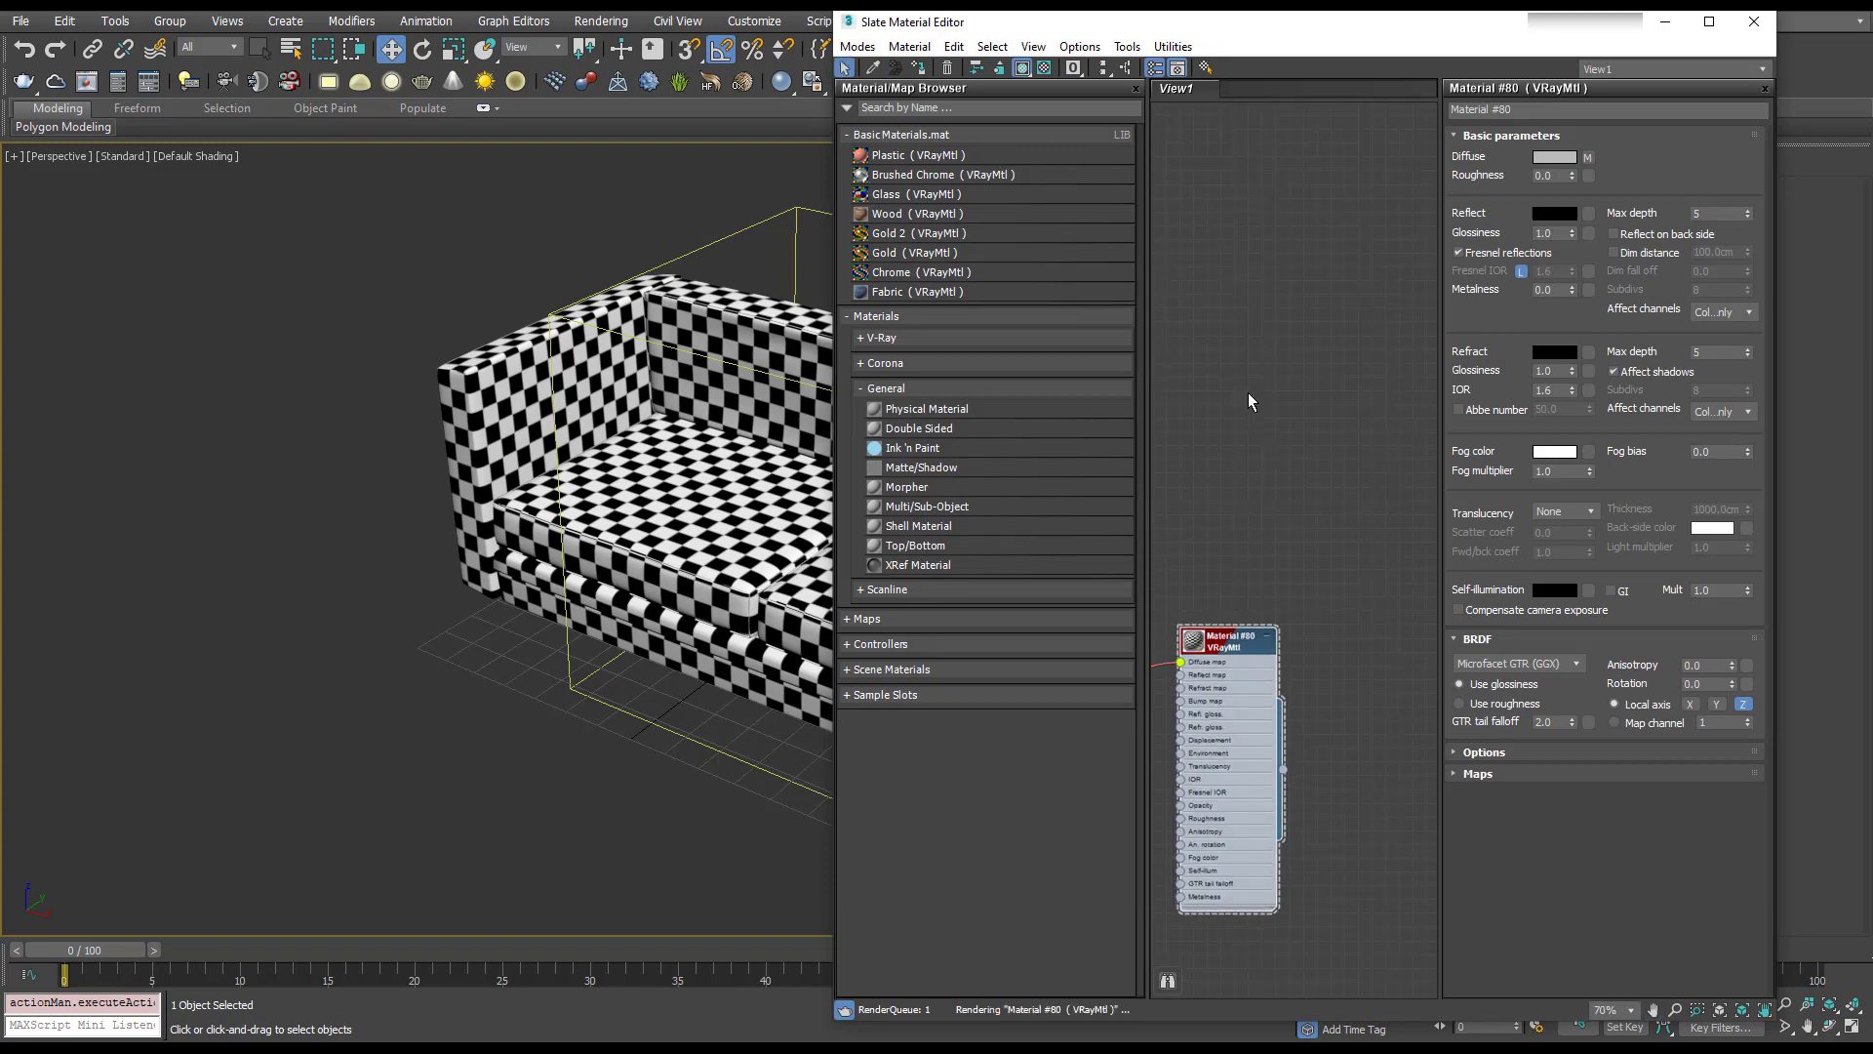
right_click(1246, 387)
mouse_move(1319, 451)
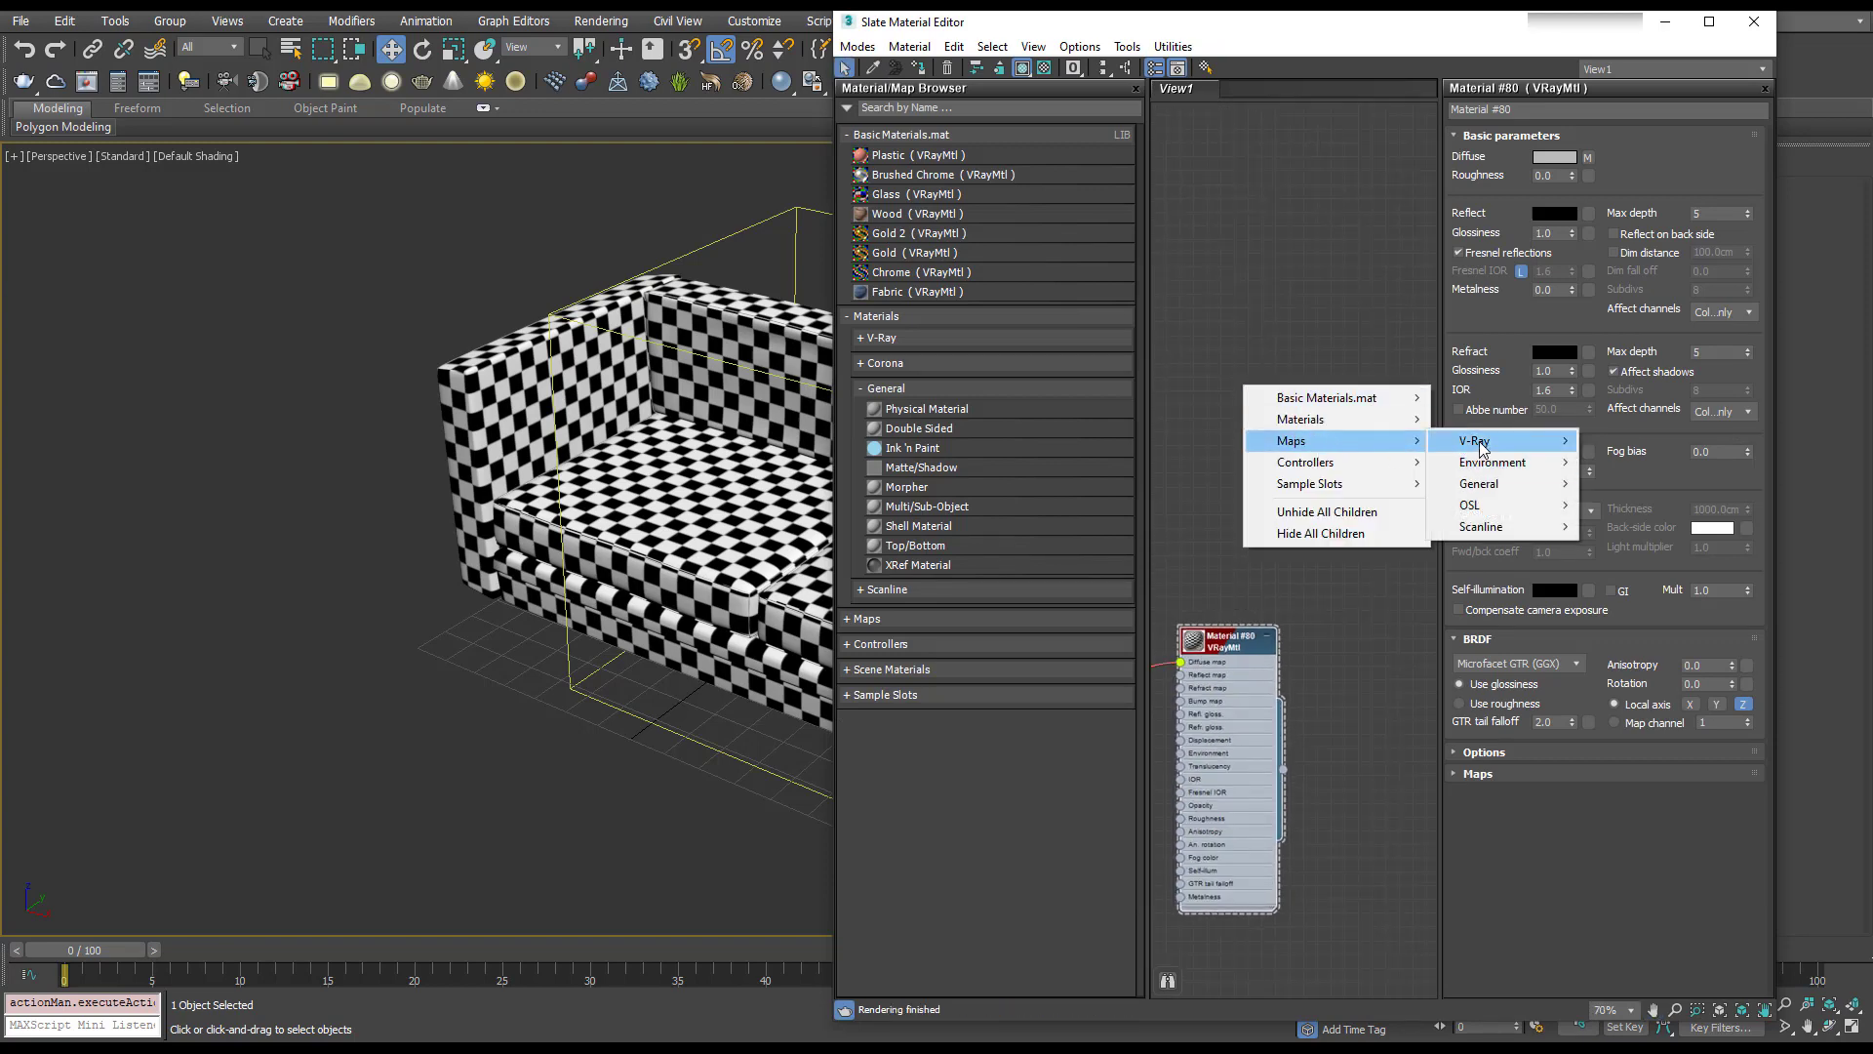
mouse_move(1540, 486)
left_click(1613, 248)
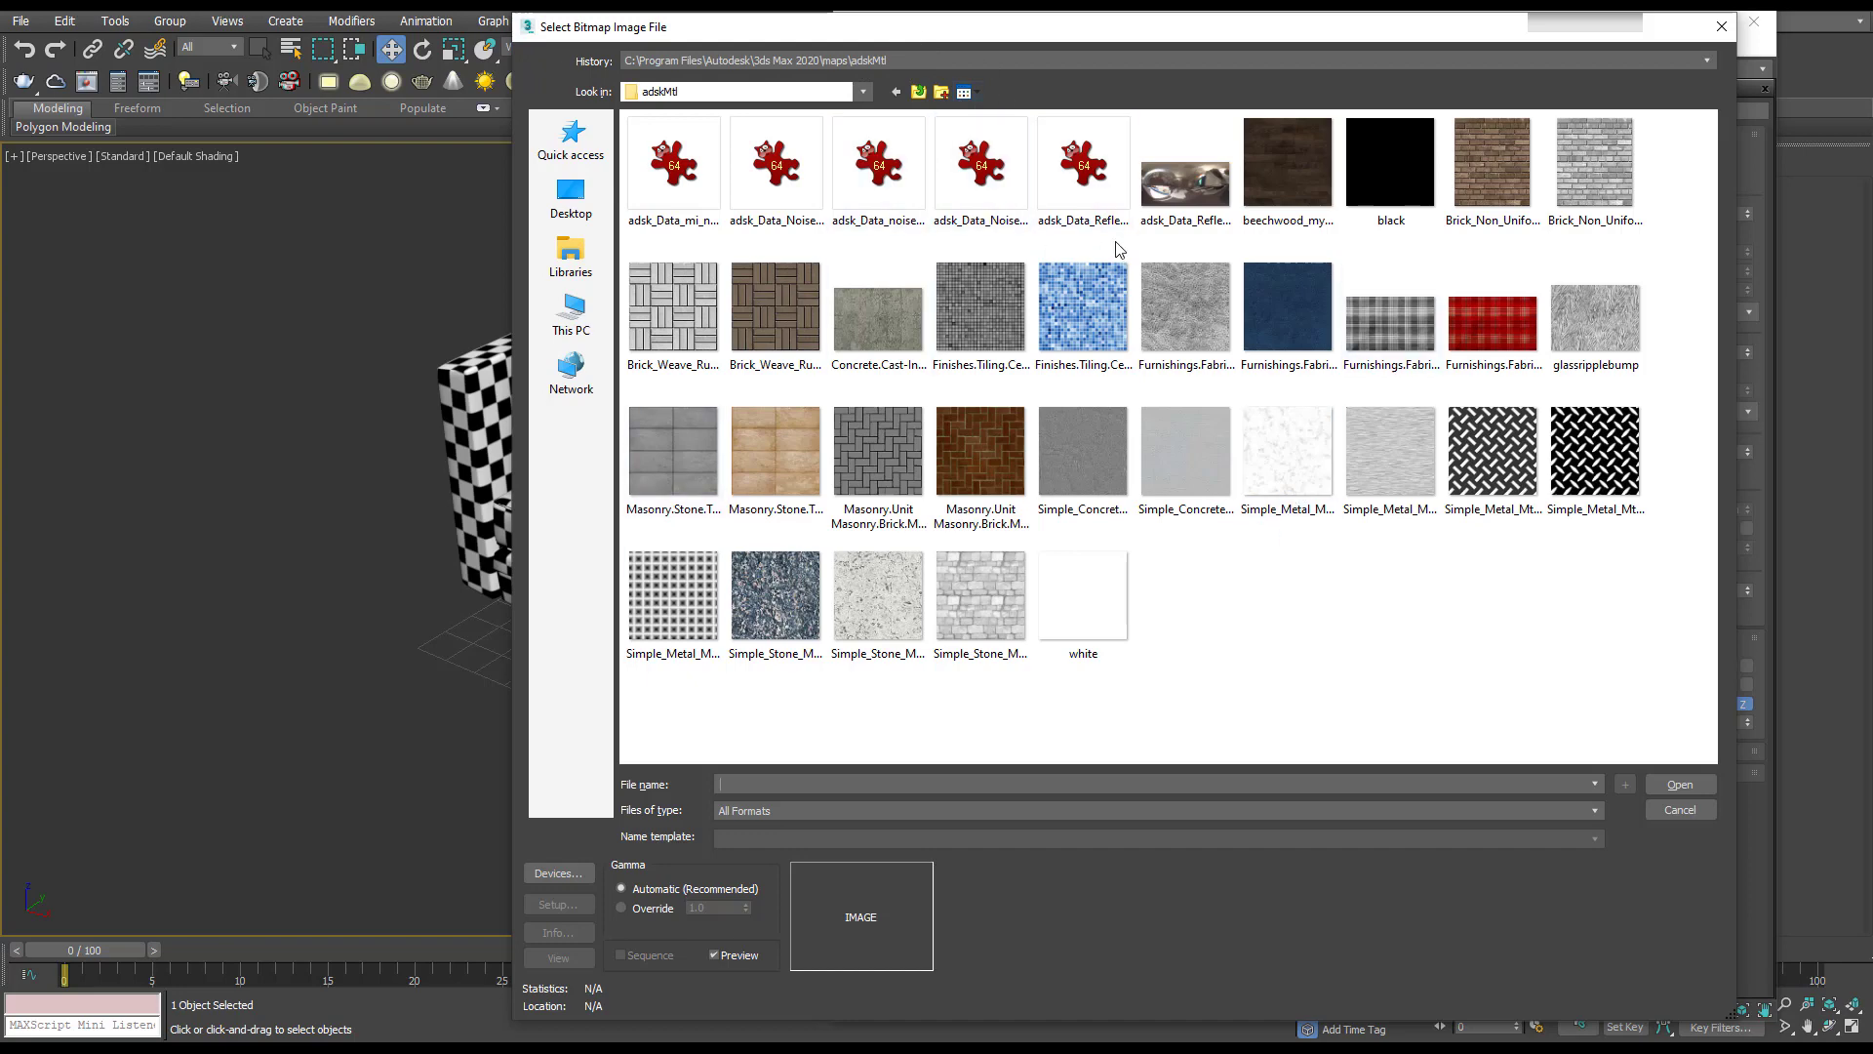
left_click(1510, 353)
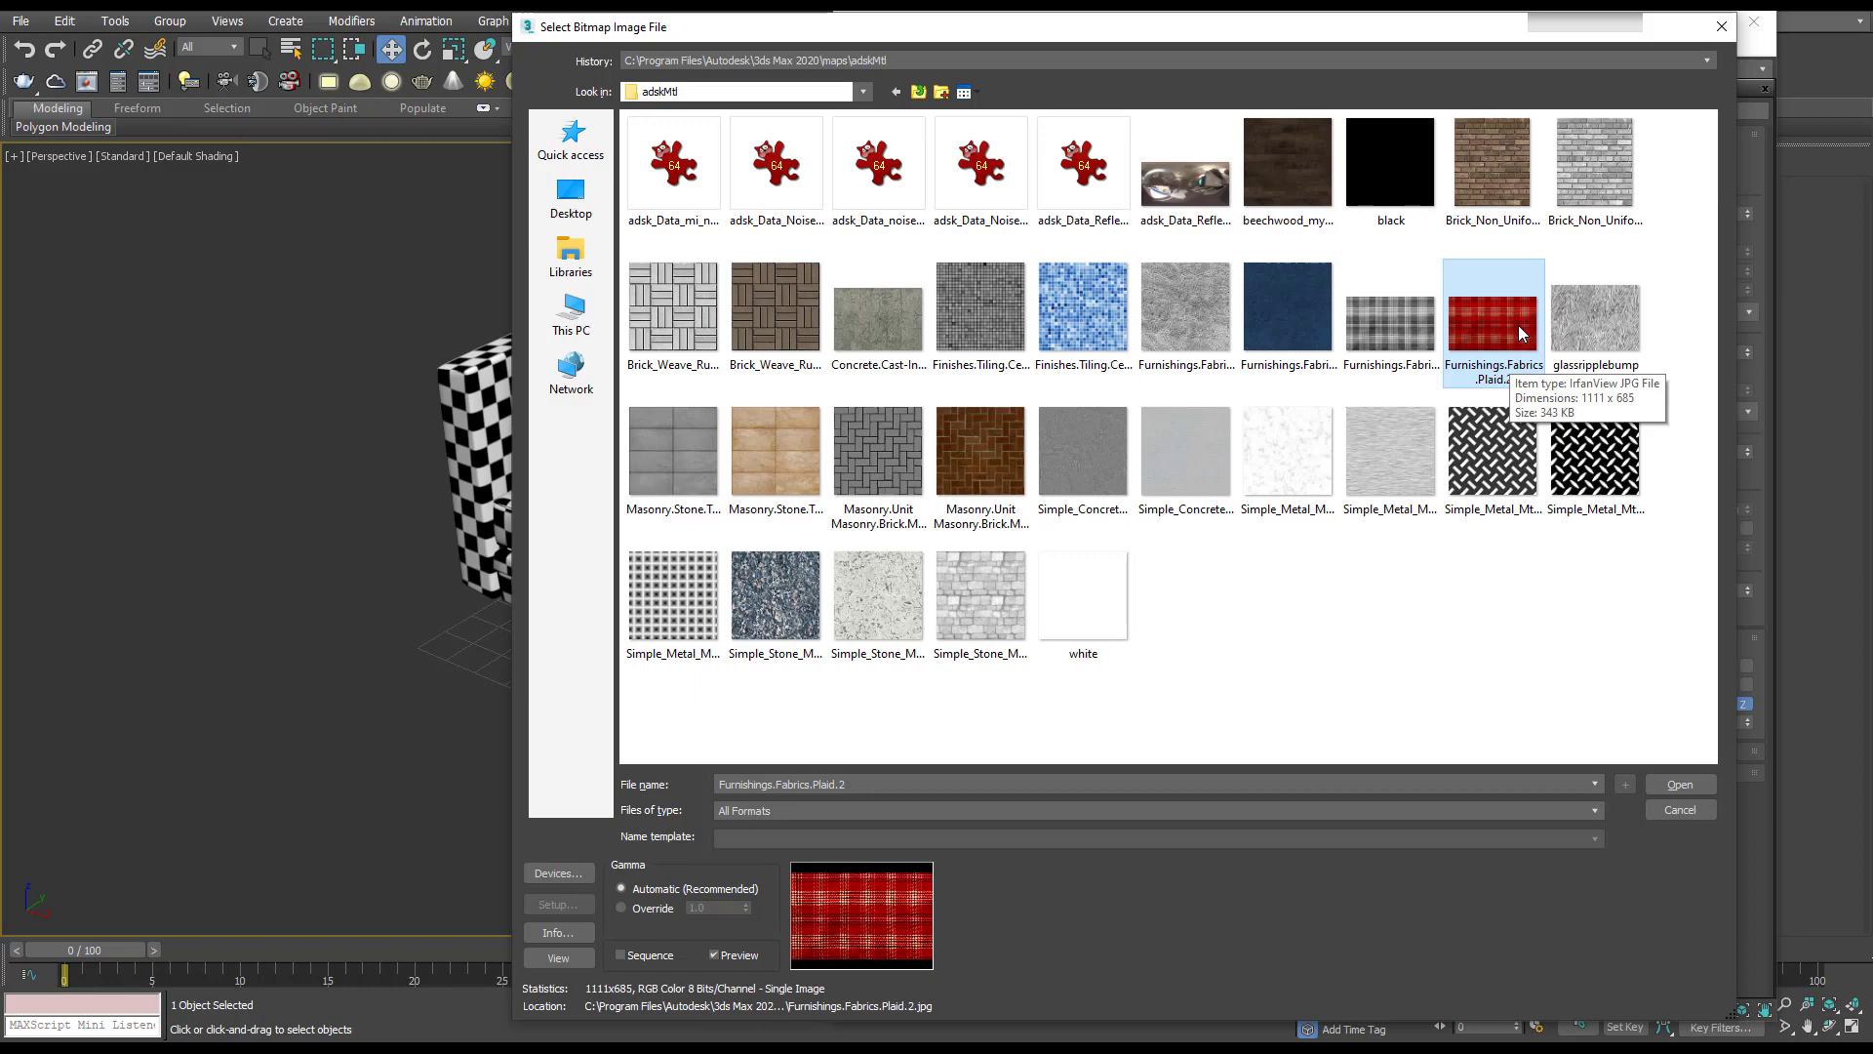
double_click(1506, 331)
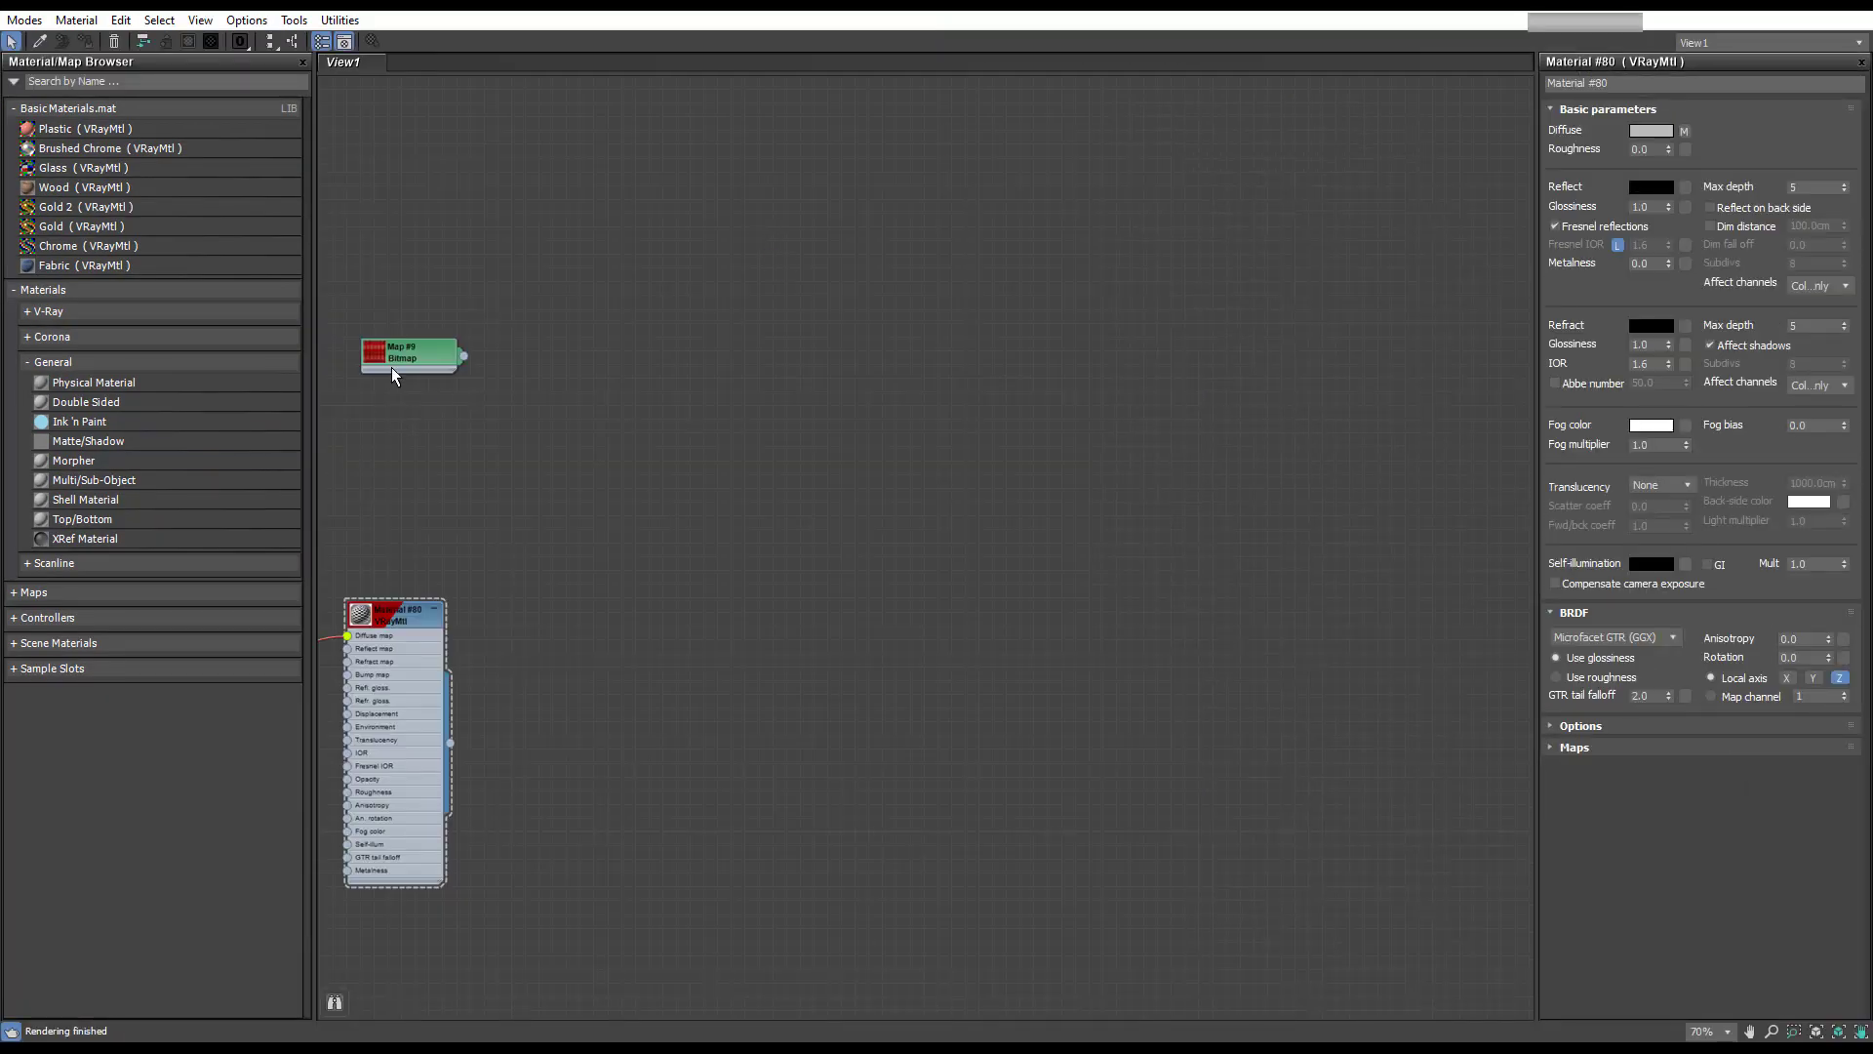
Step: Place the library Fabric material on the canvas and delete its old texture connections
left_click(176, 262)
left_click_drag(954, 358, 954, 359)
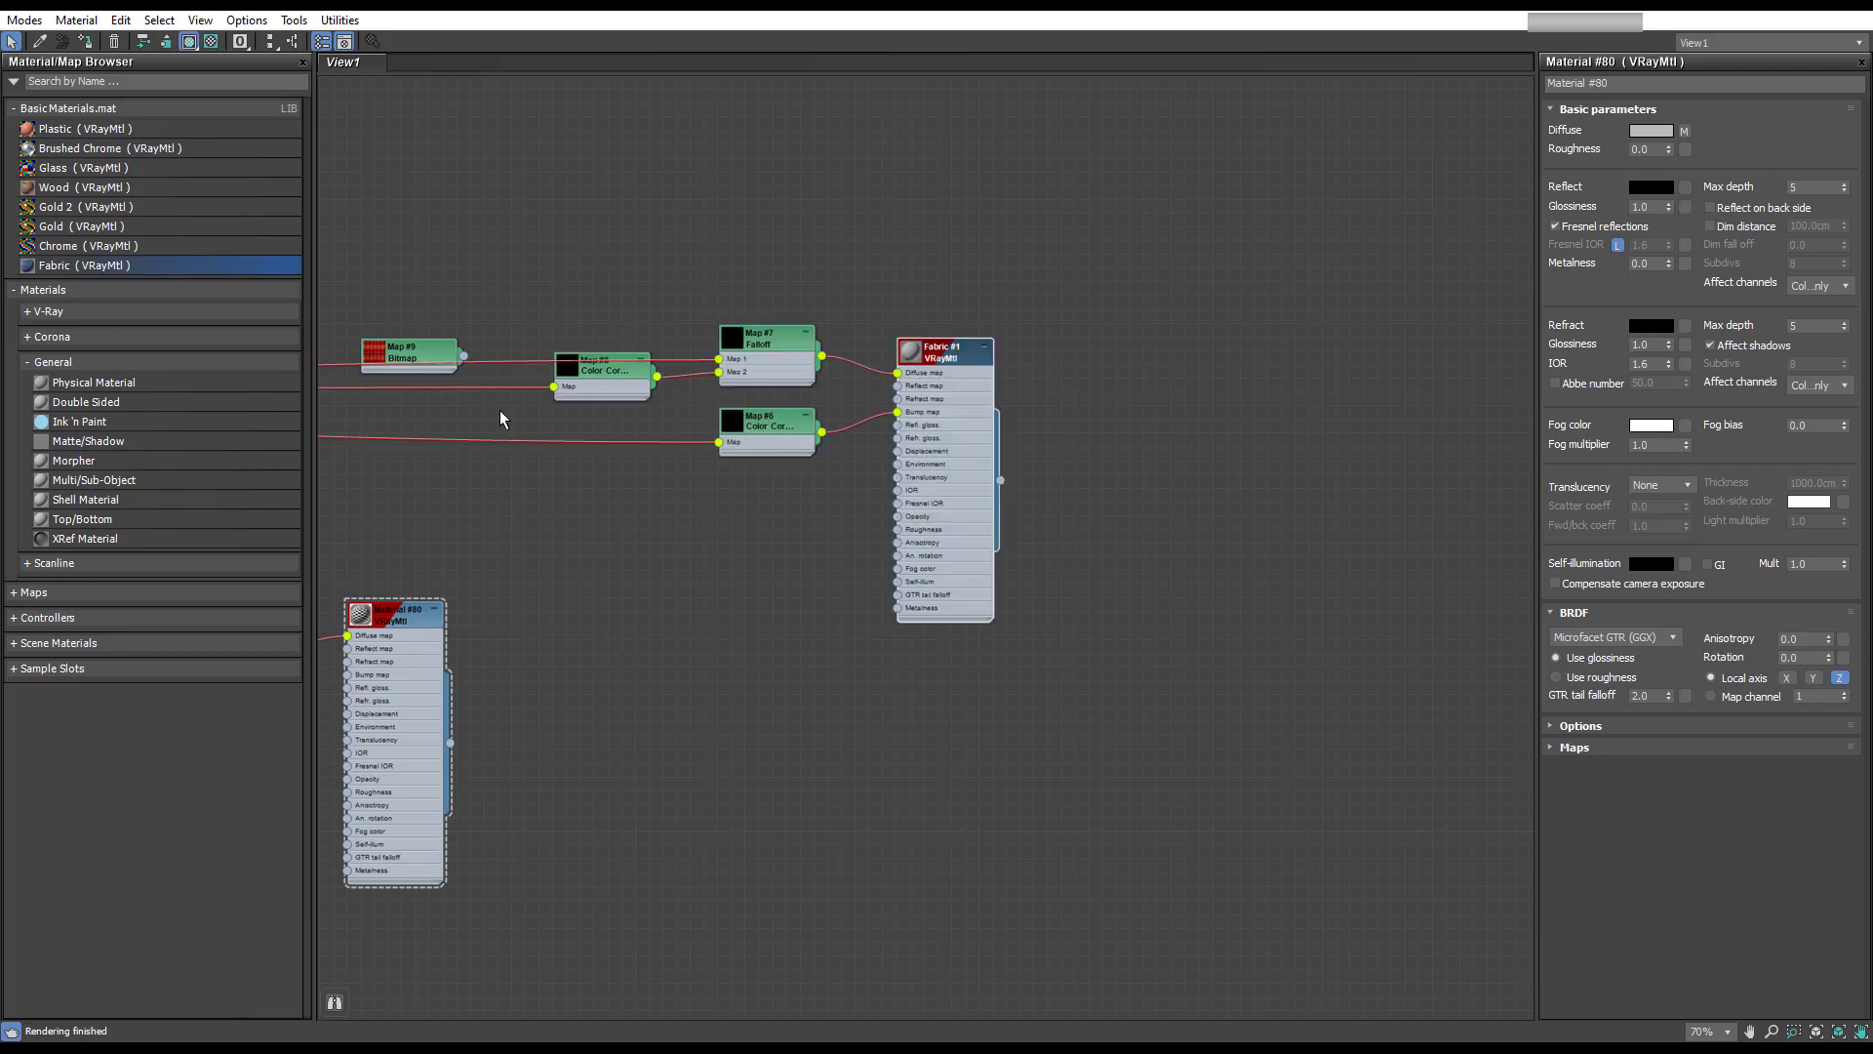
left_click_drag(485, 328, 506, 528)
key("Delete")
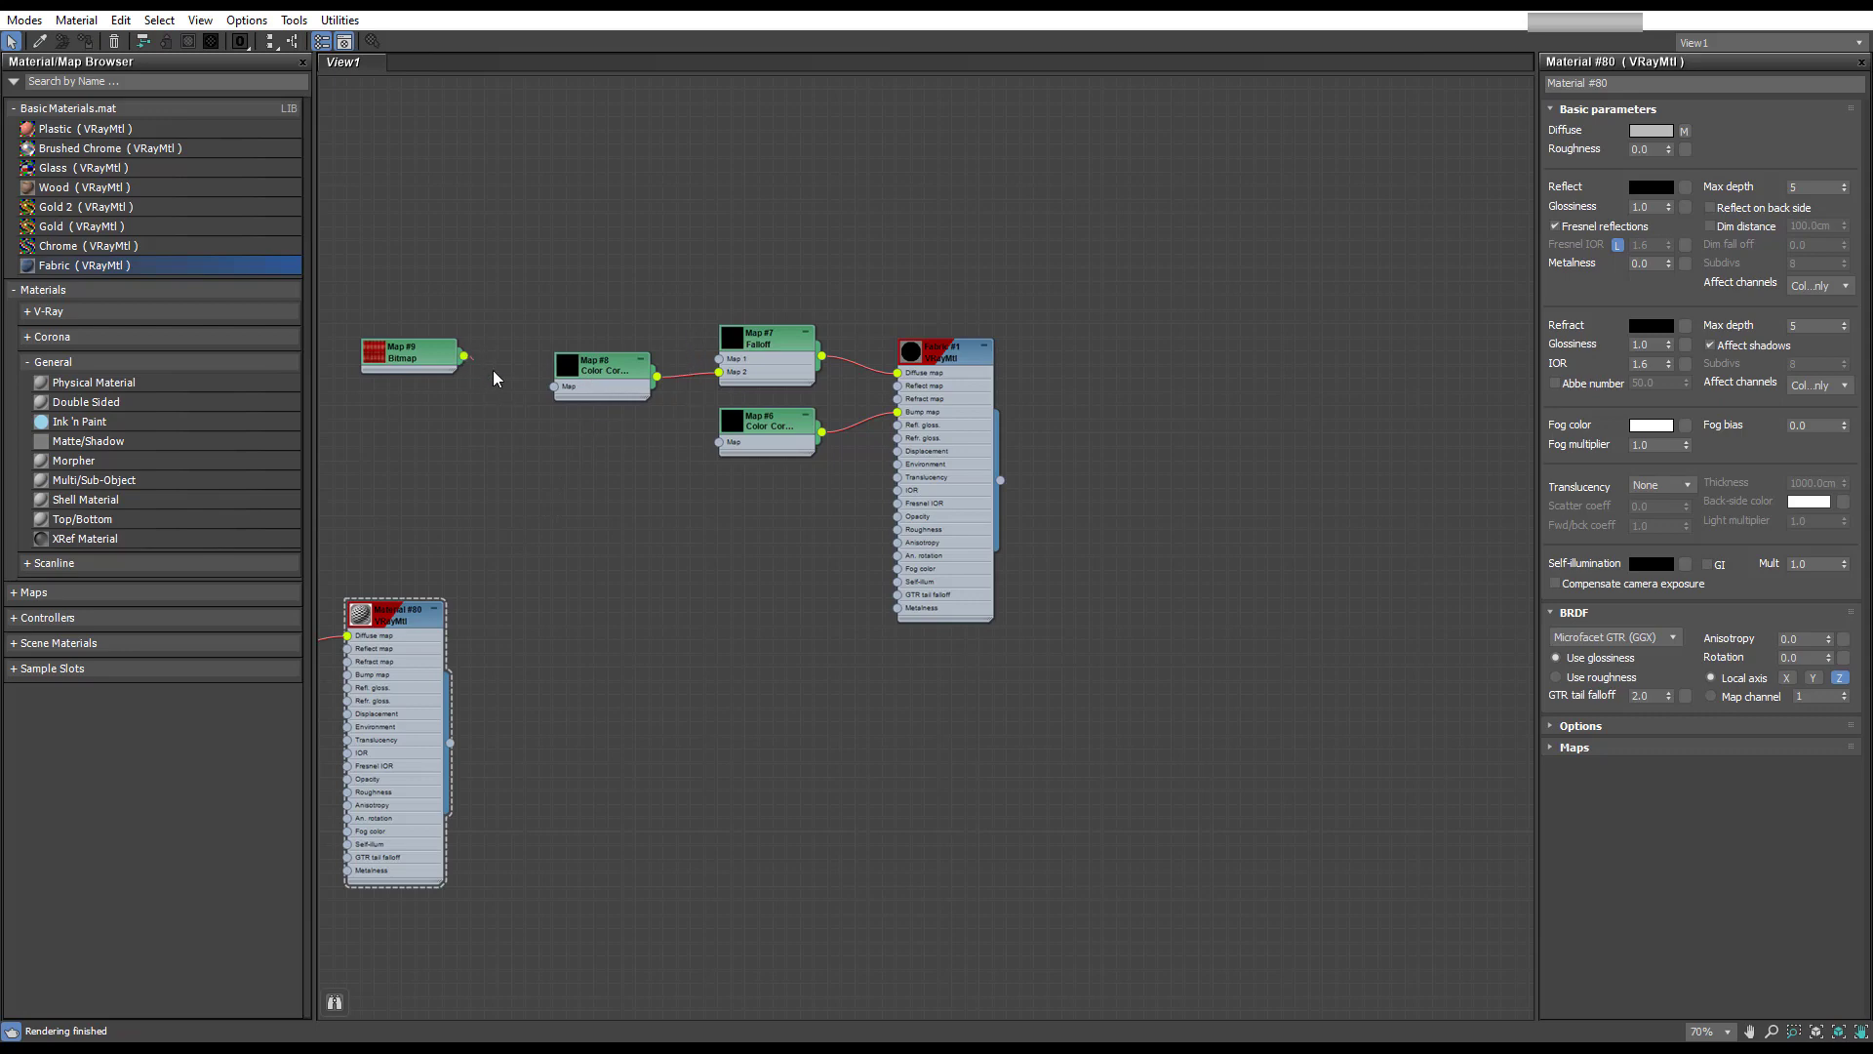
Step: Wire Map #9 into Falloff Map 1 and Color Correction, delete the bump node, show preview background
left_click_drag(466, 357, 722, 361)
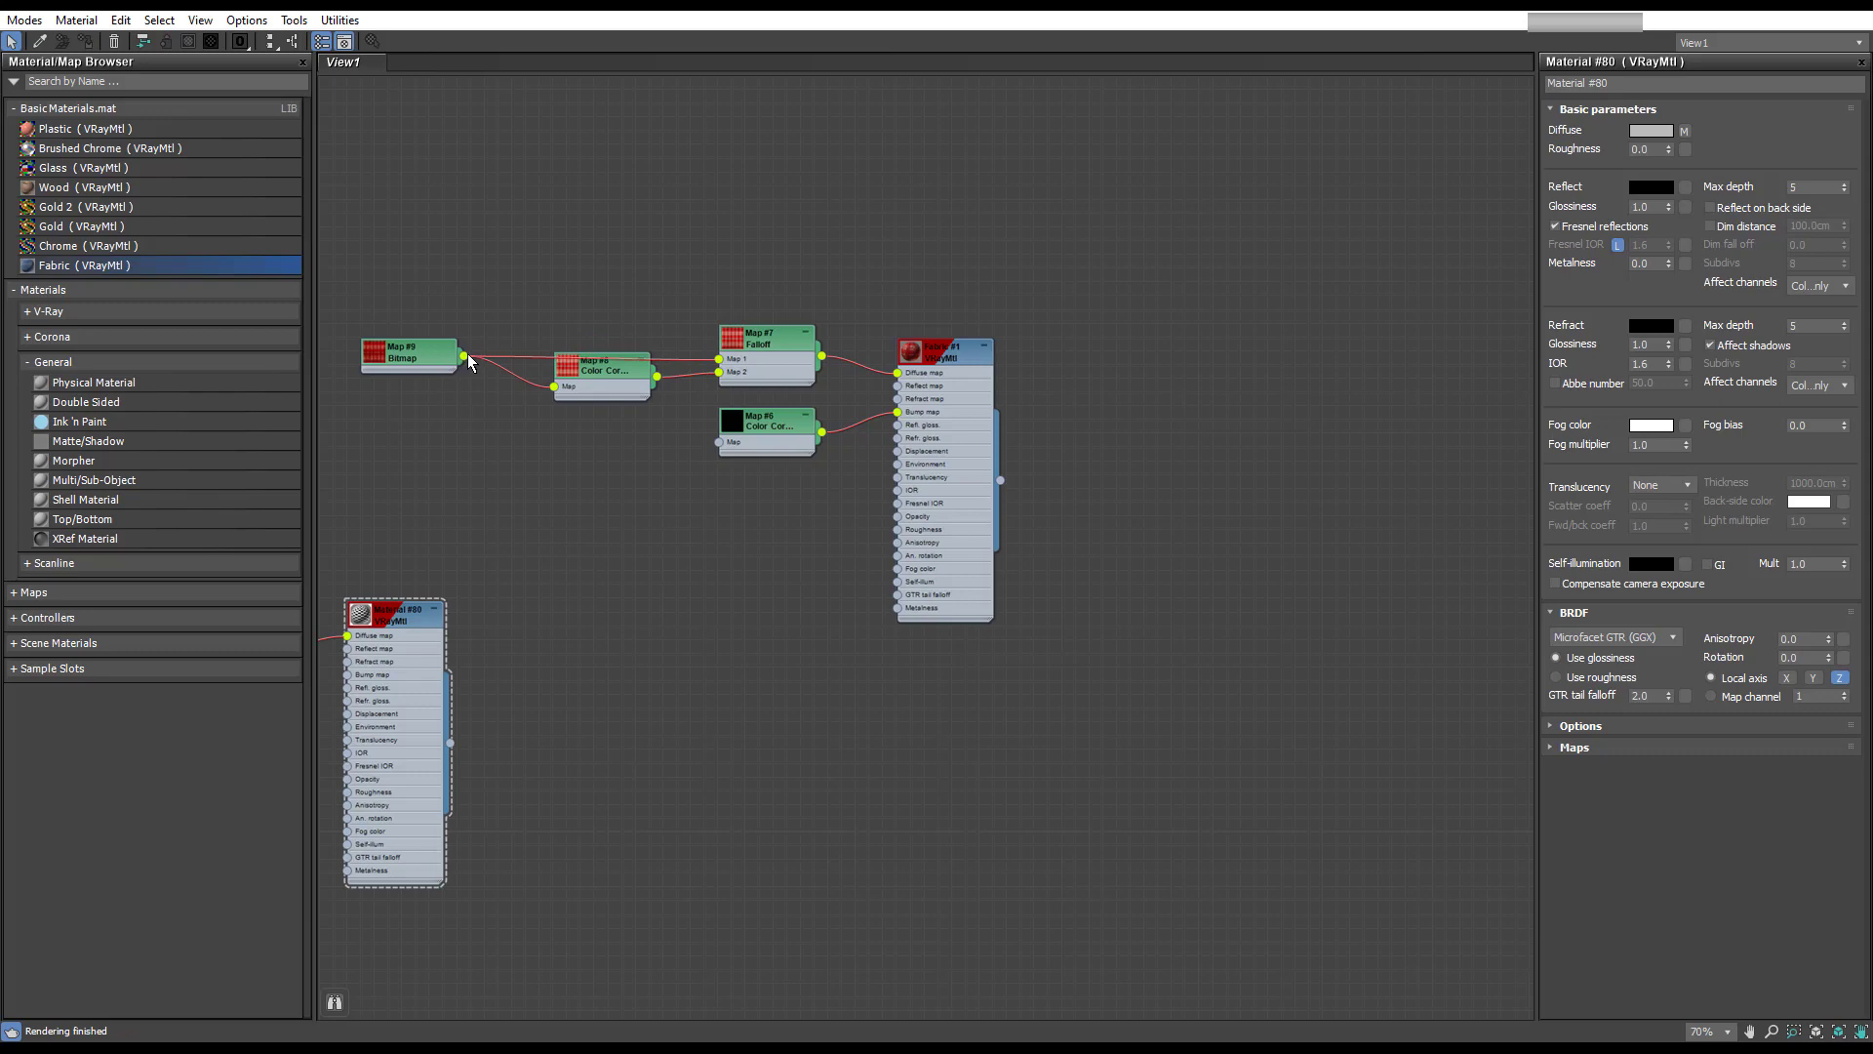
left_click_drag(464, 361, 721, 445)
left_click(772, 420)
key("Delete")
scroll(837, 367, "up", 5)
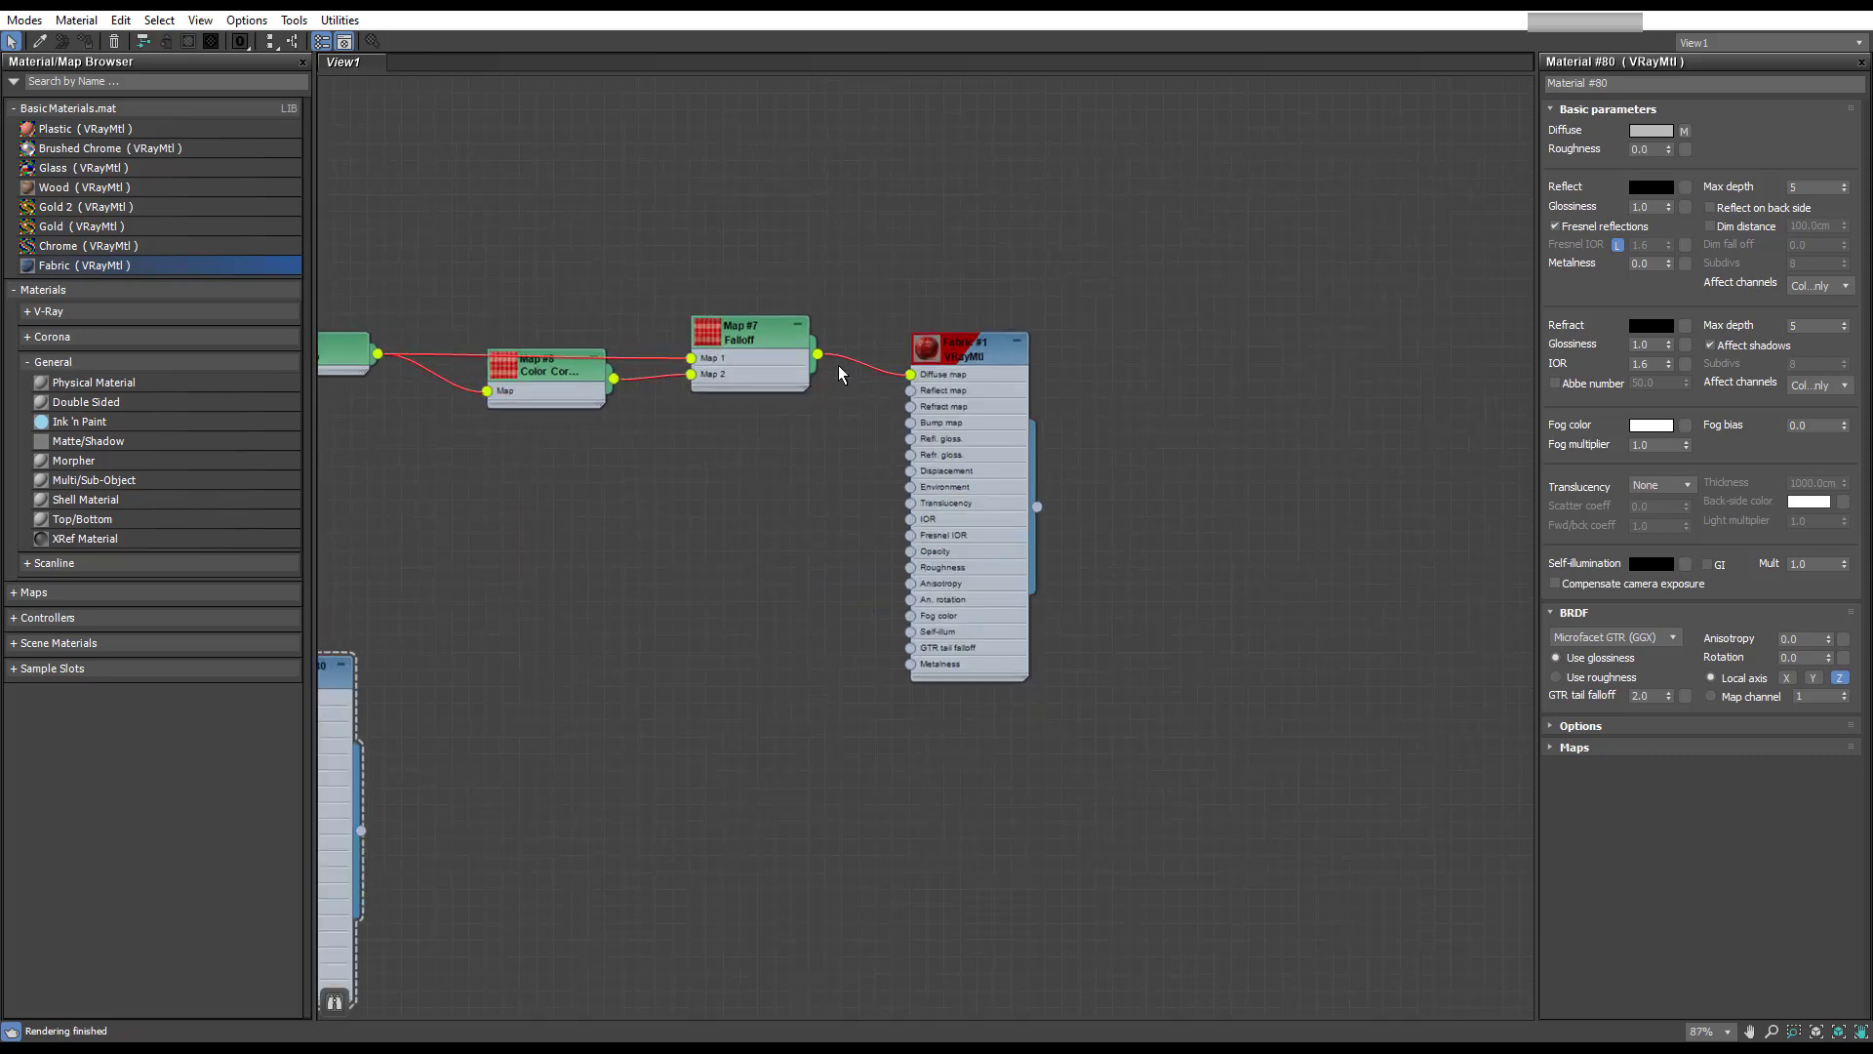
middle_click_drag(771, 443, 1035, 546)
left_click_drag(747, 468, 771, 539)
double_click(1219, 448)
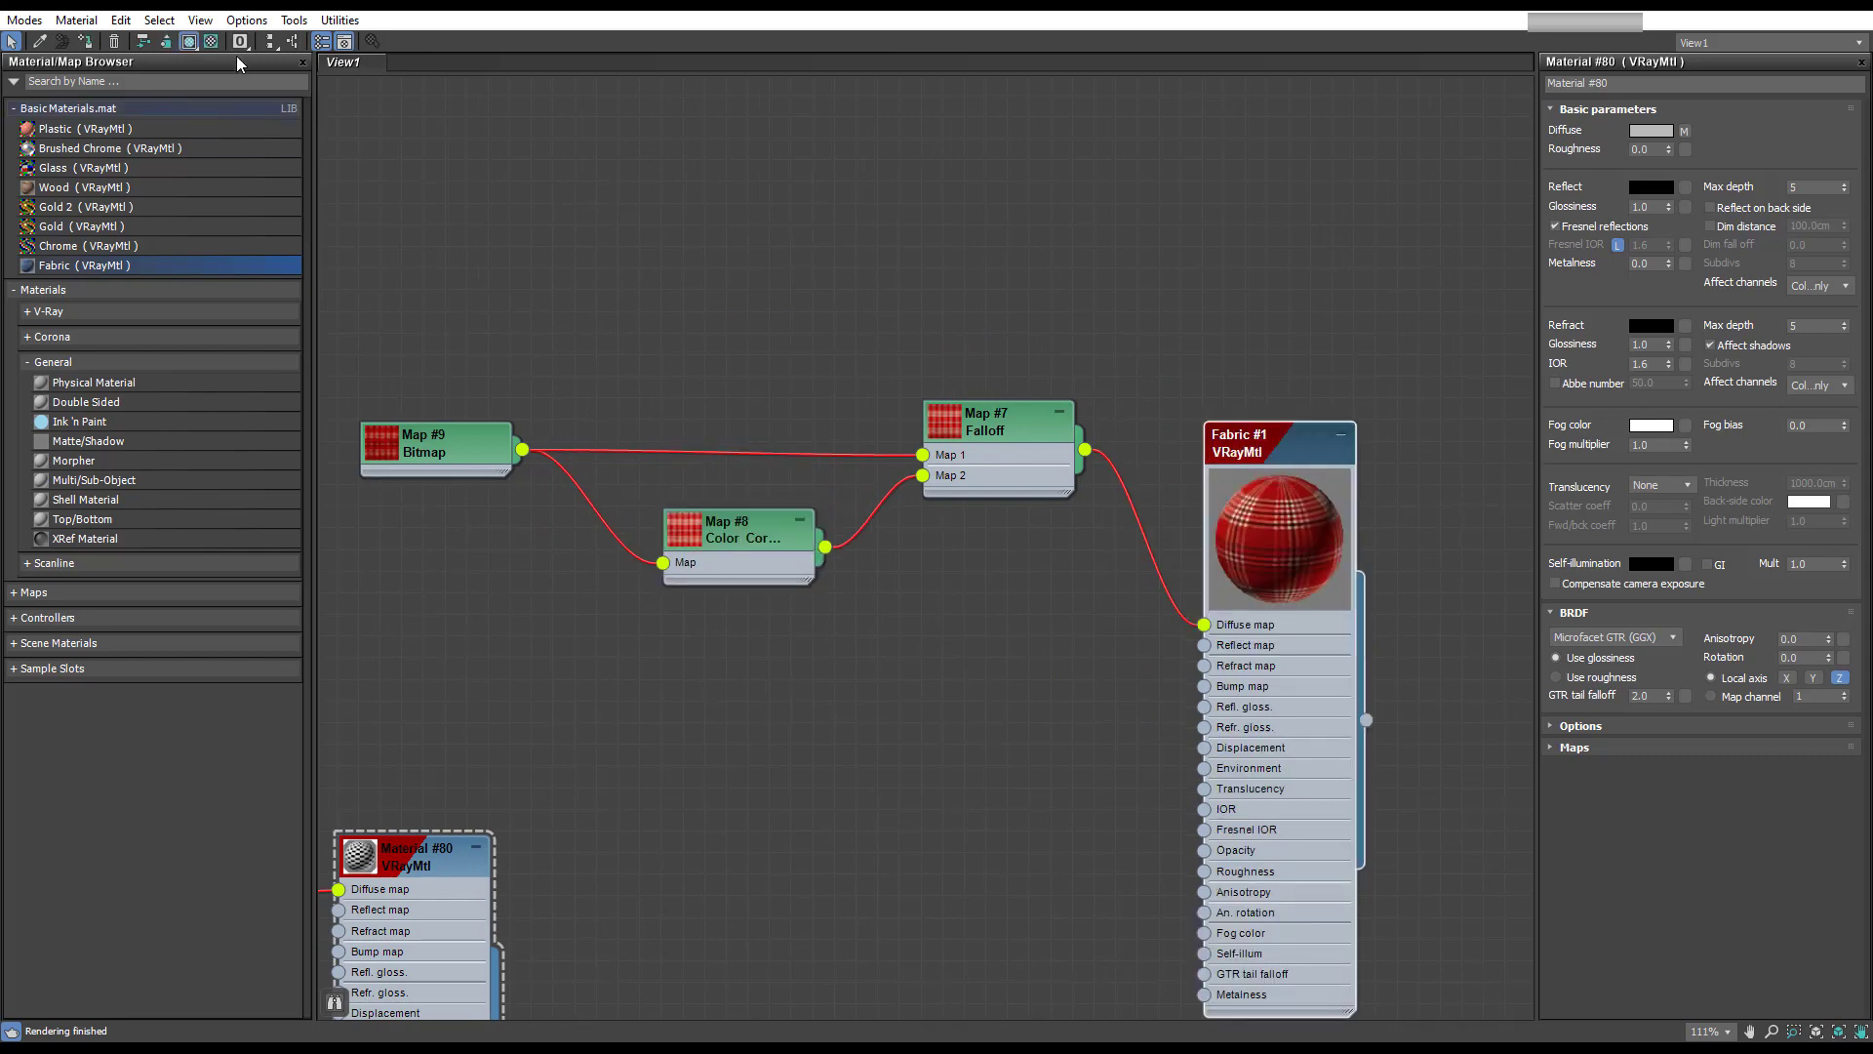
left_click(209, 43)
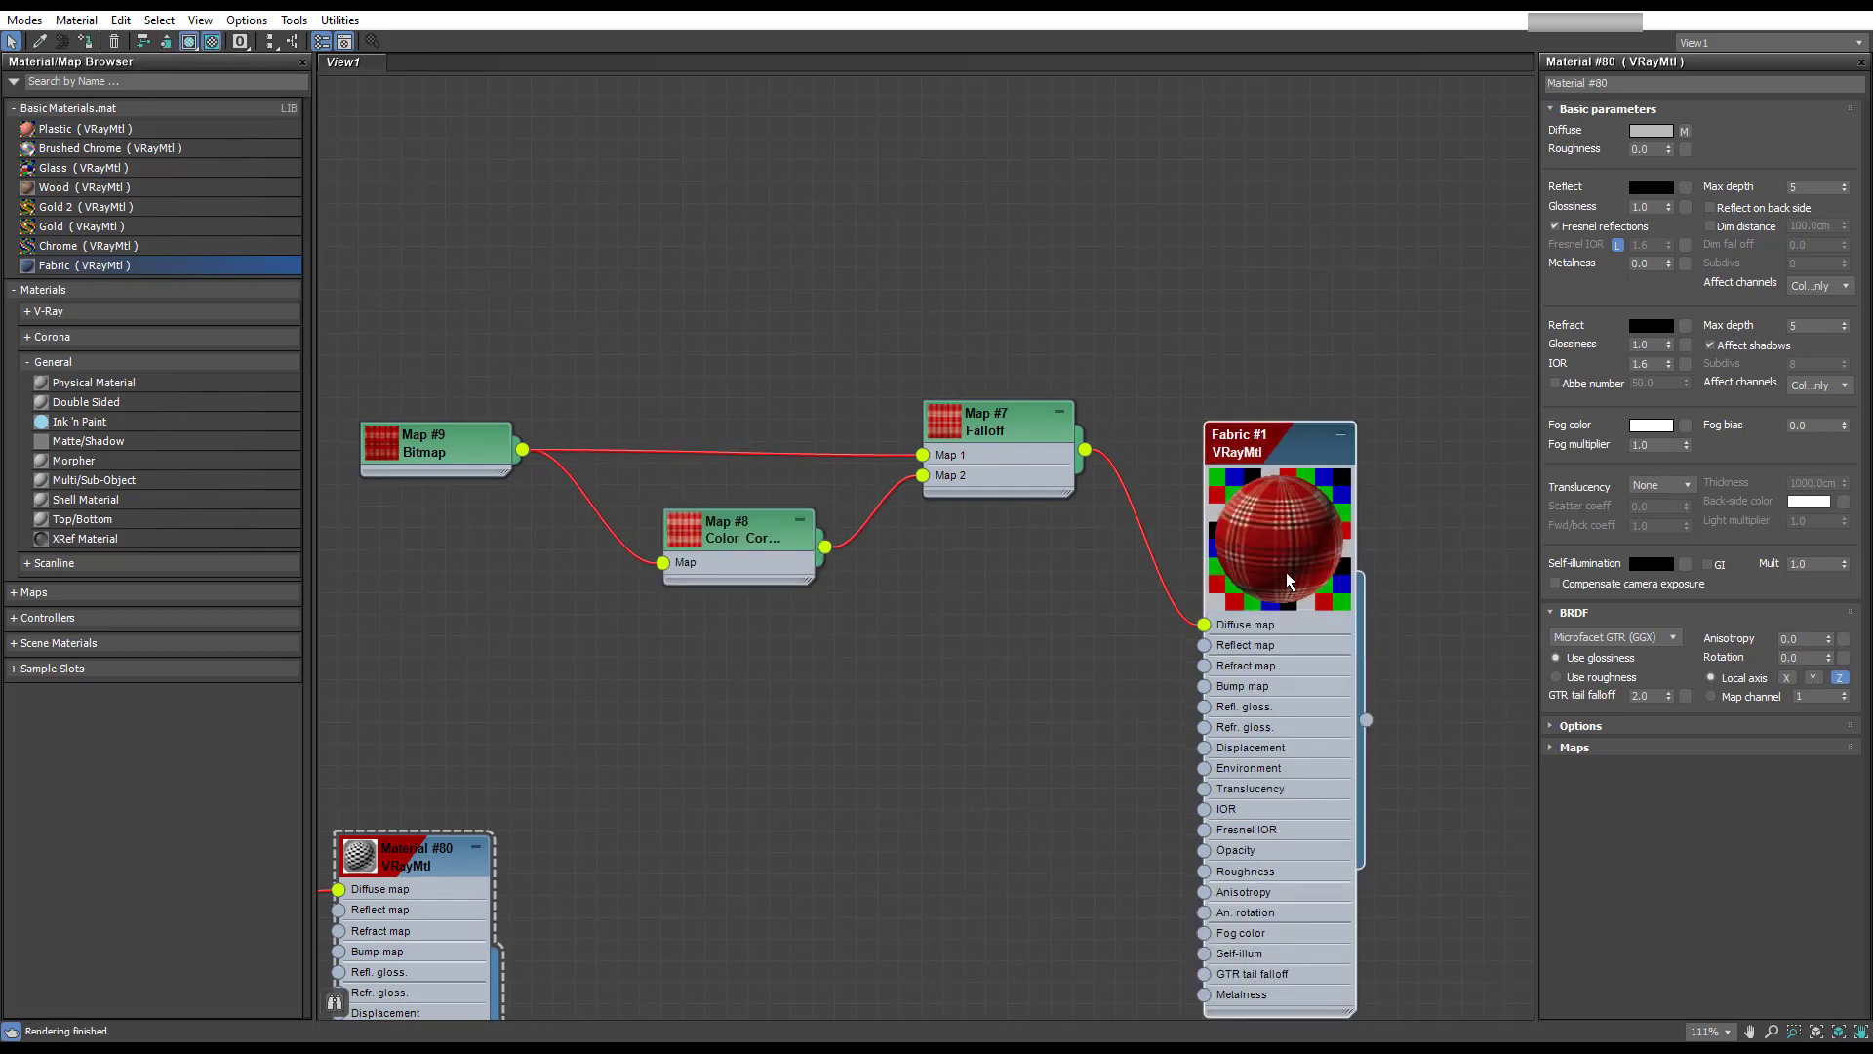
Step: Add a new Color Correction node, Map #4, fed by the plaid bitmap
double_click(725, 537)
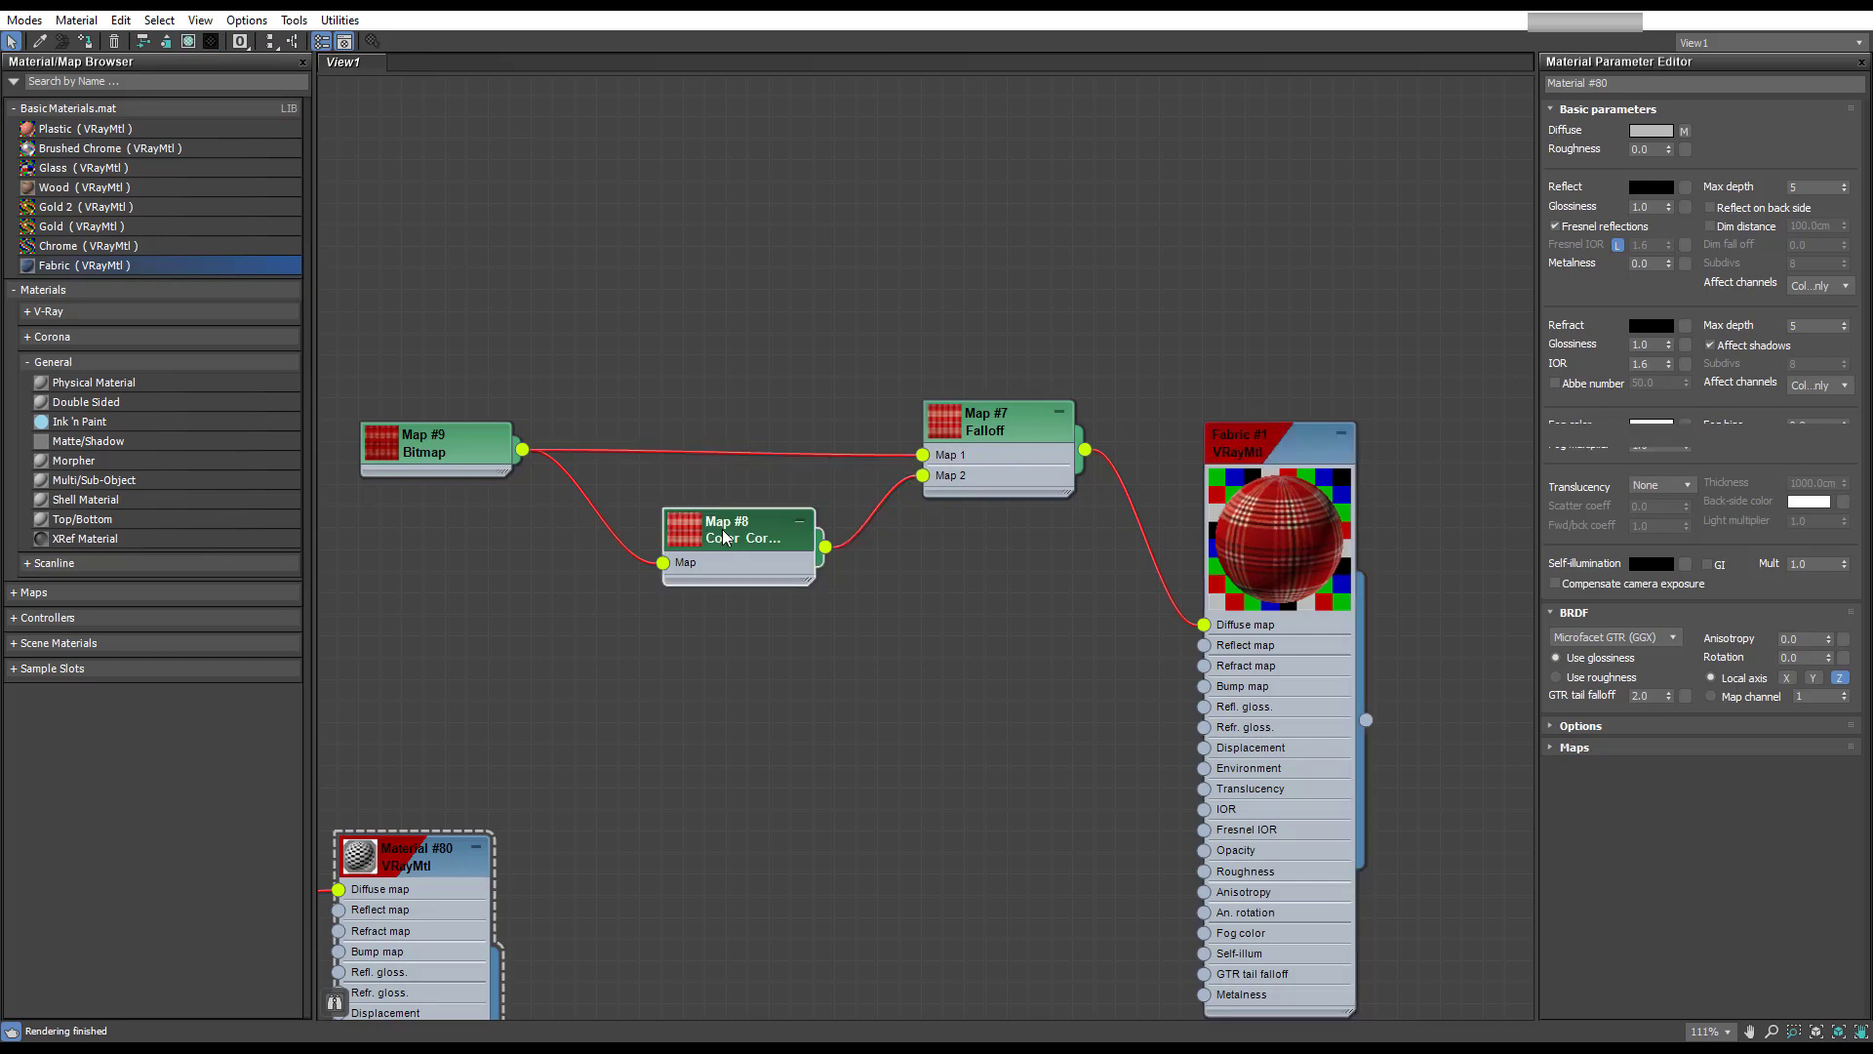
left_click(484, 454)
middle_click_drag(712, 580, 836, 554)
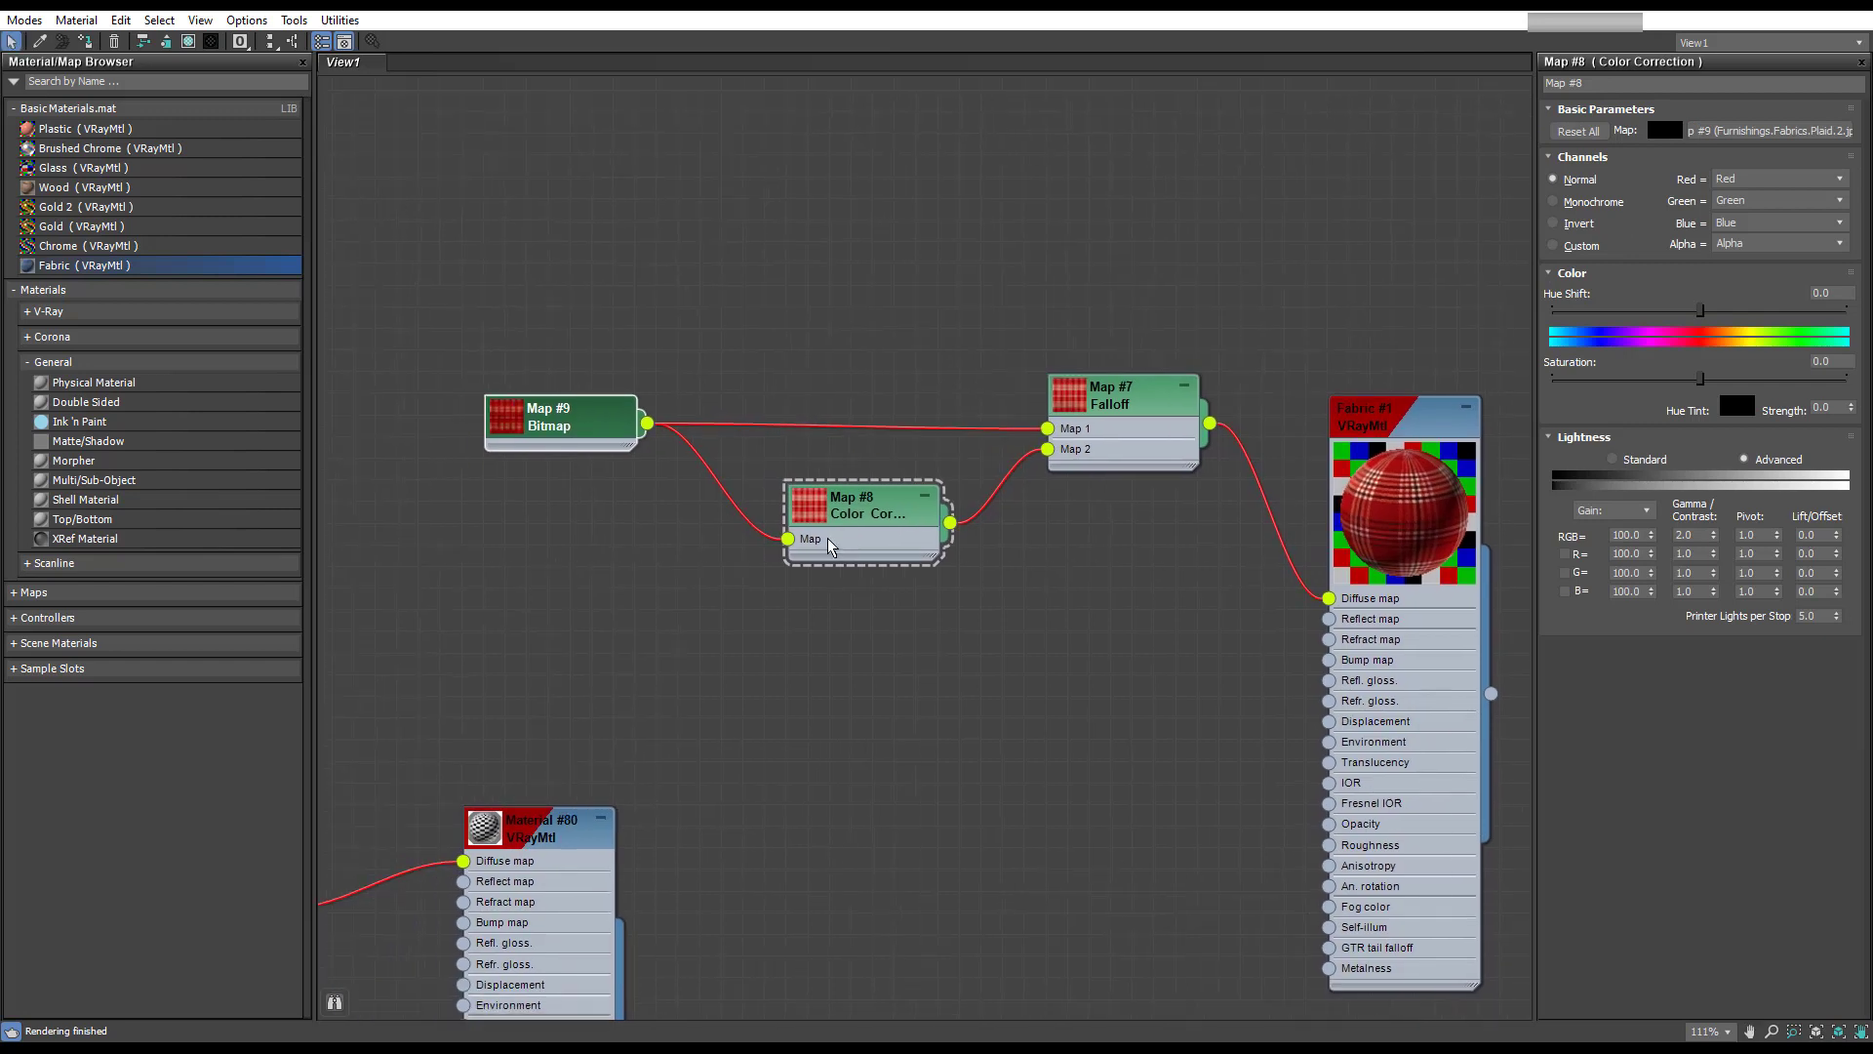
left_click_drag(600, 429, 619, 383)
mouse_move(785, 445)
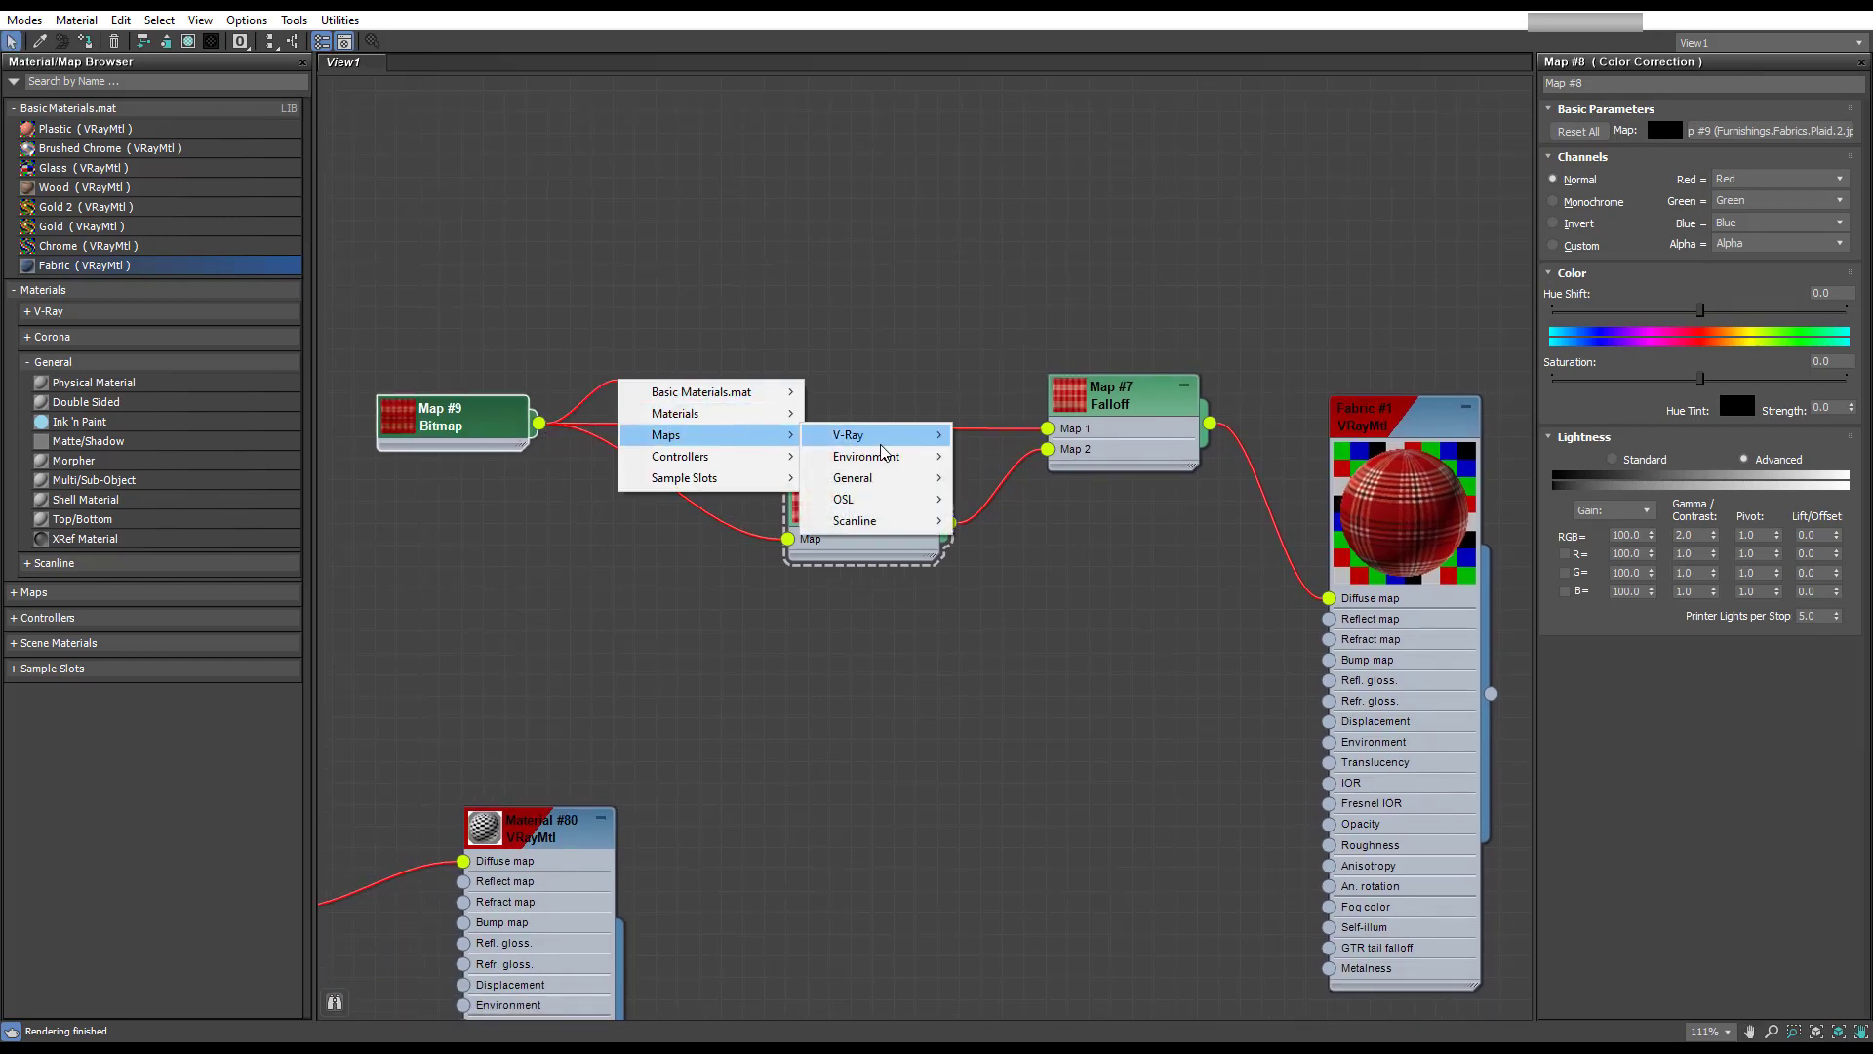
mouse_move(883, 445)
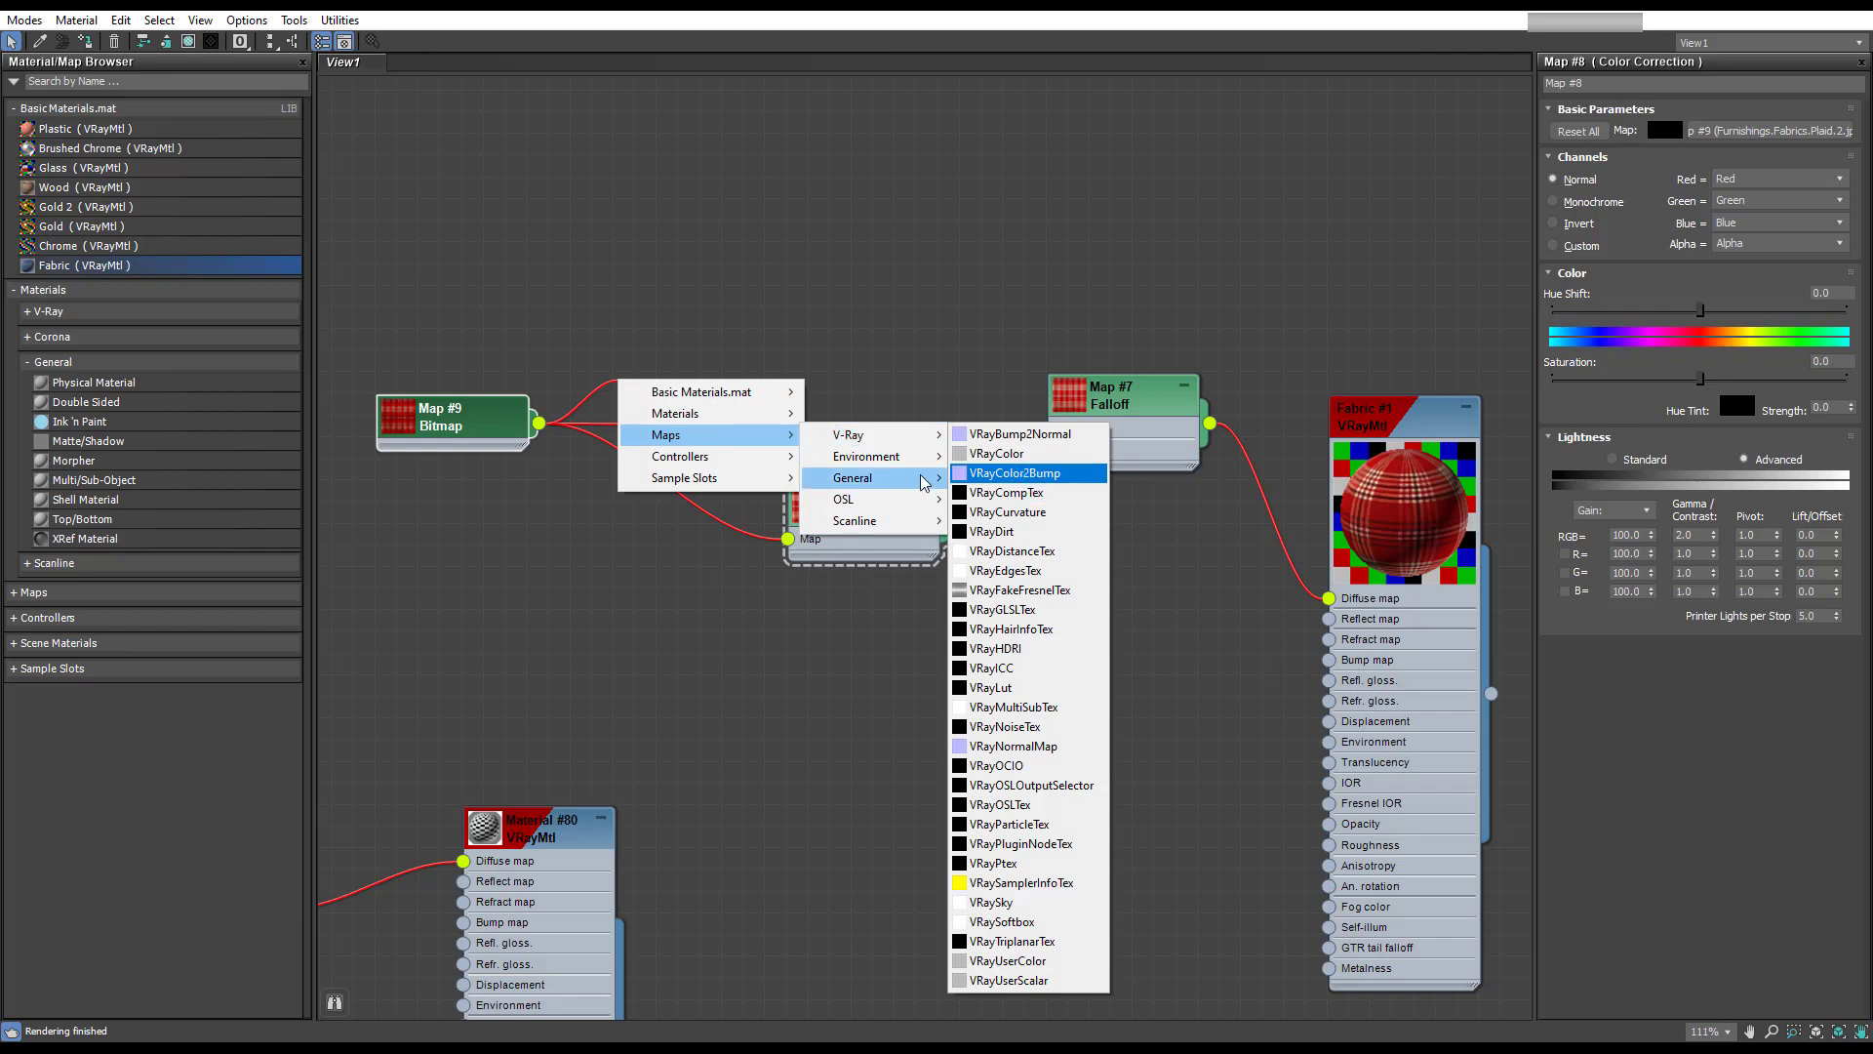
mouse_move(878, 478)
left_click(1025, 349)
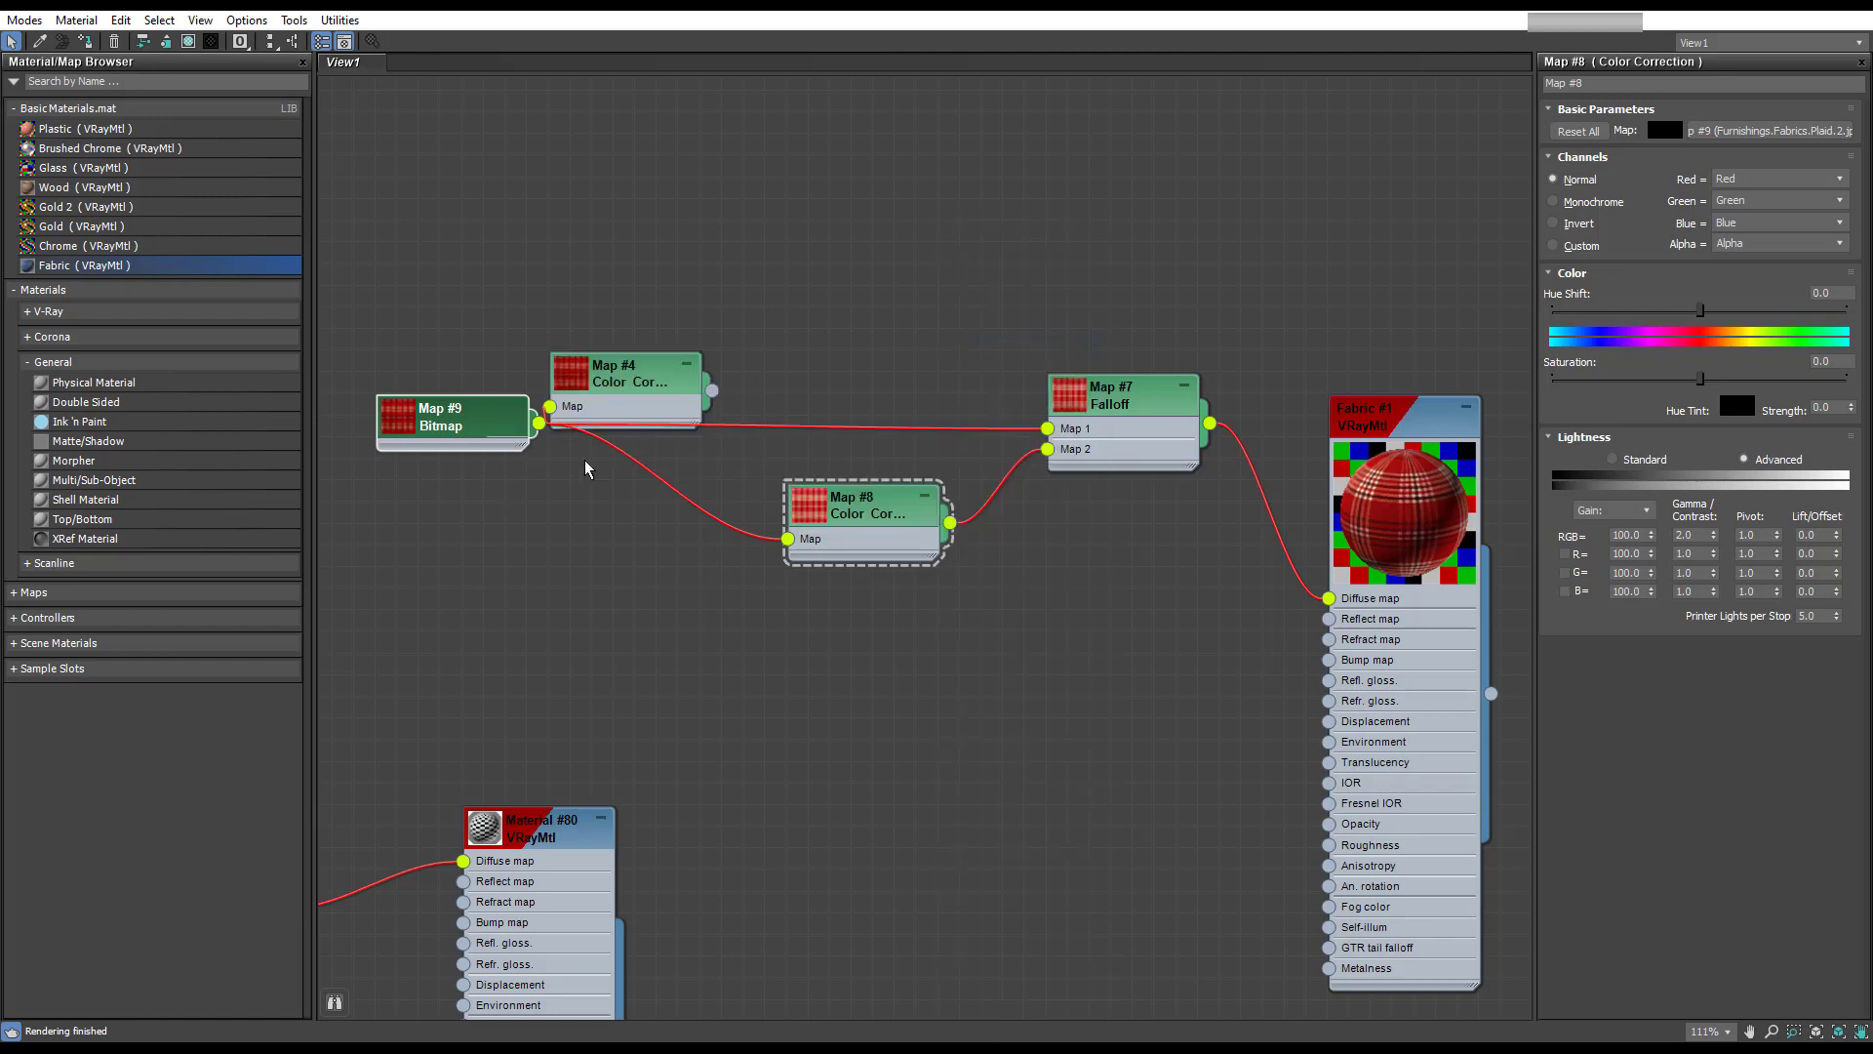
left_click_drag(621, 381, 643, 339)
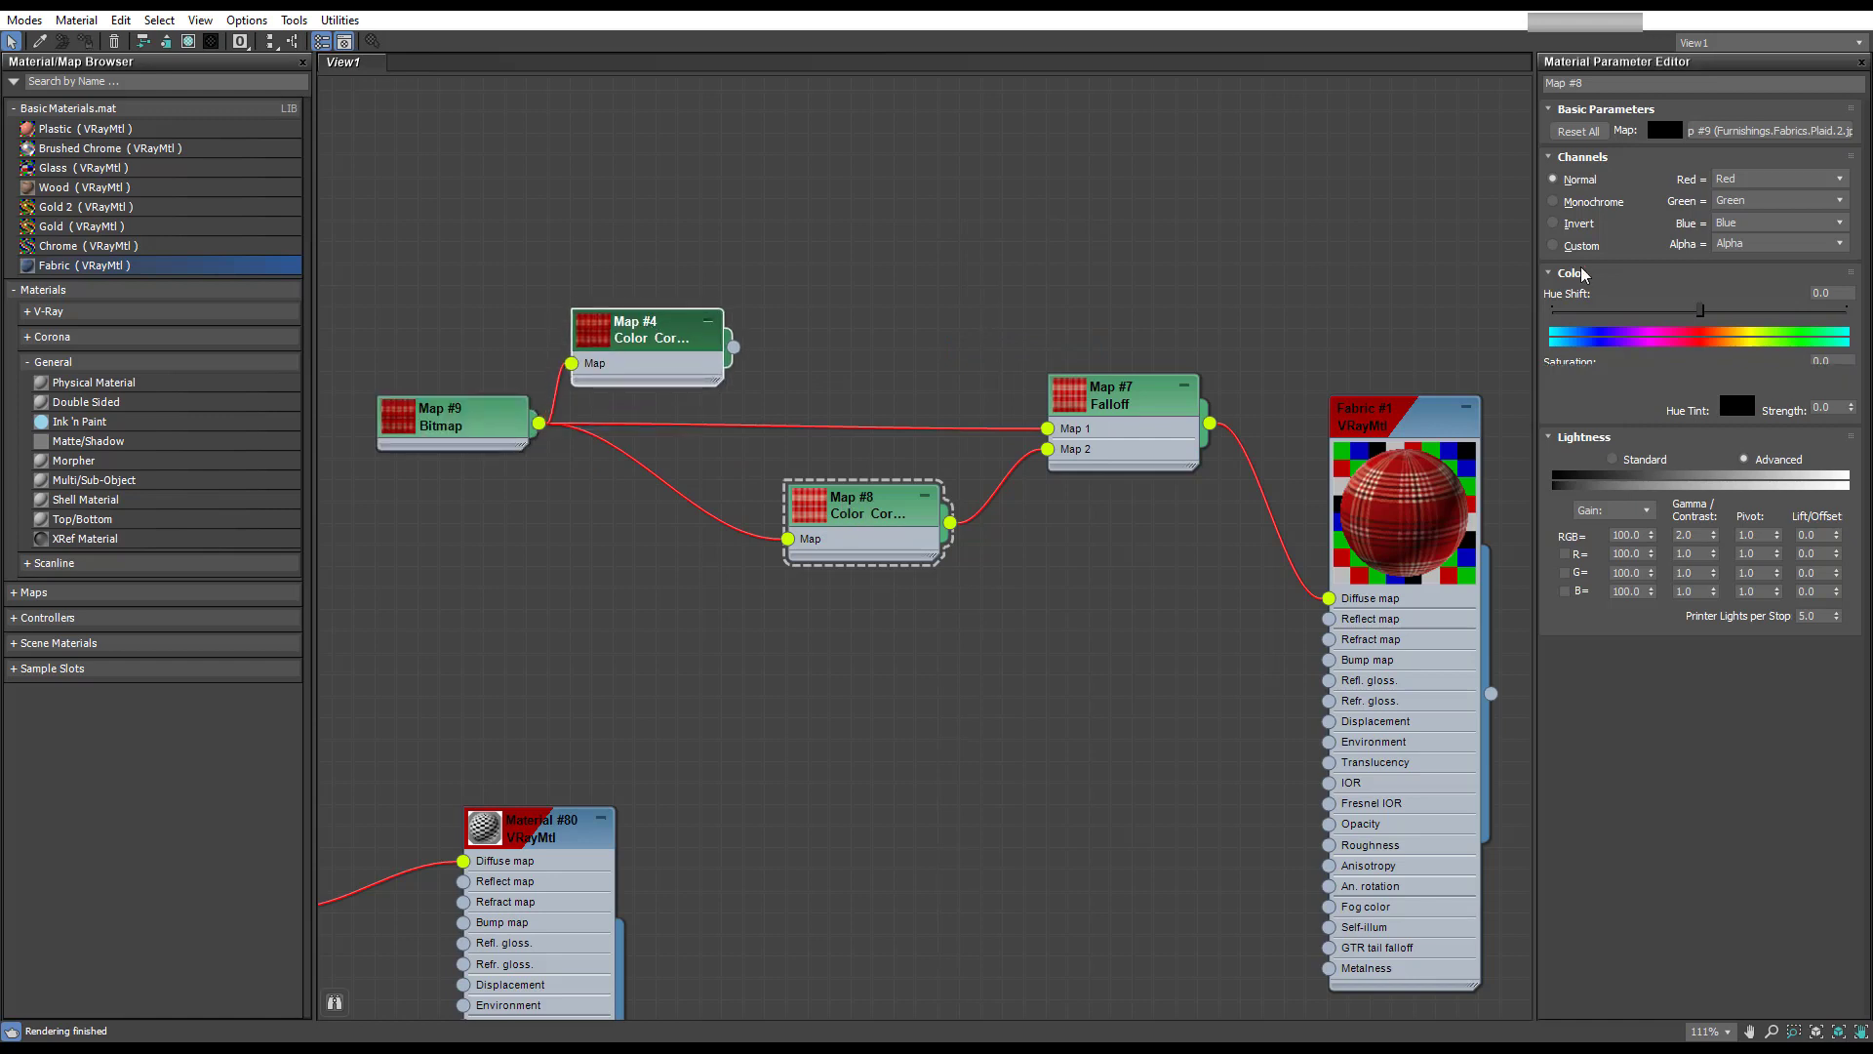
Step: Tune Map #4 to cream (hue 37.674, saturation -26.246, advanced gamma 1.59) and wire it to Falloff Map 1
left_click_drag(1702, 312, 1741, 312)
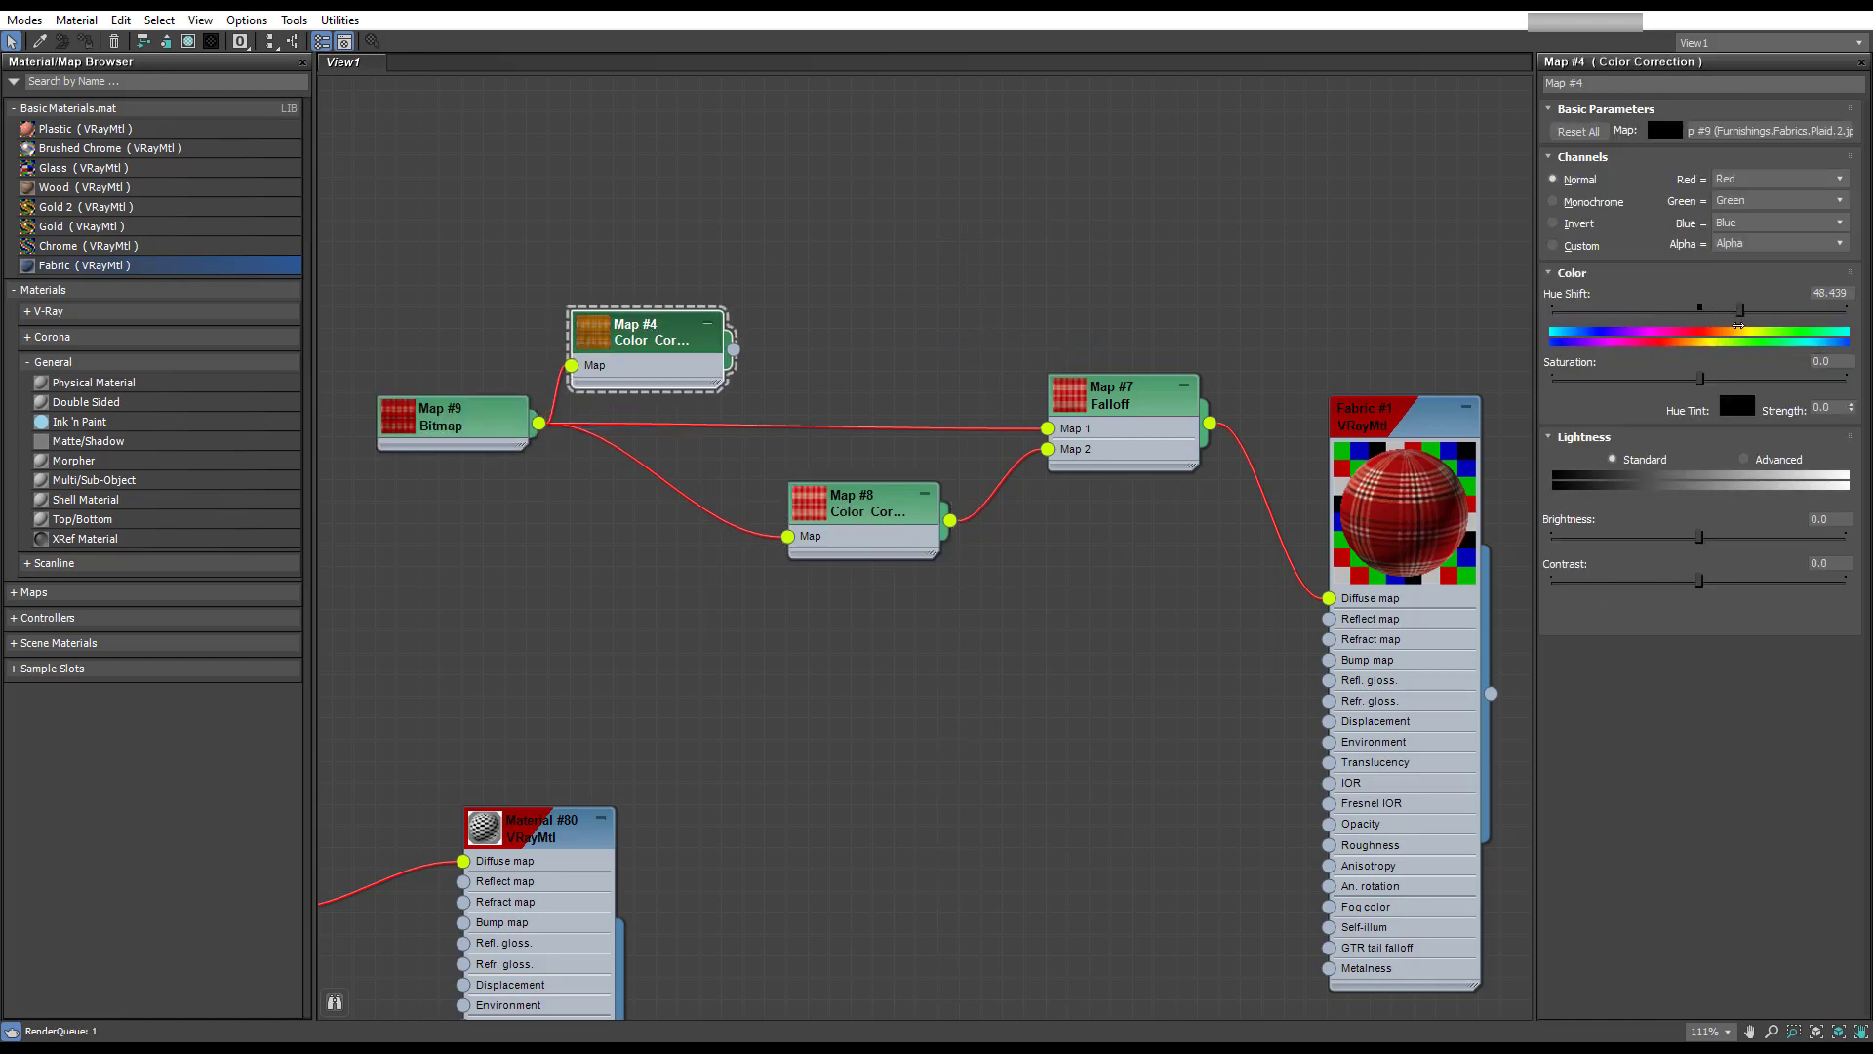
double_click(597, 343)
left_click_drag(683, 322, 725, 165)
mouse_move(1742, 310)
left_mouse_down()
mouse_move(1759, 310)
mouse_move(1725, 310)
left_mouse_up()
left_click_drag(1700, 379, 1644, 382)
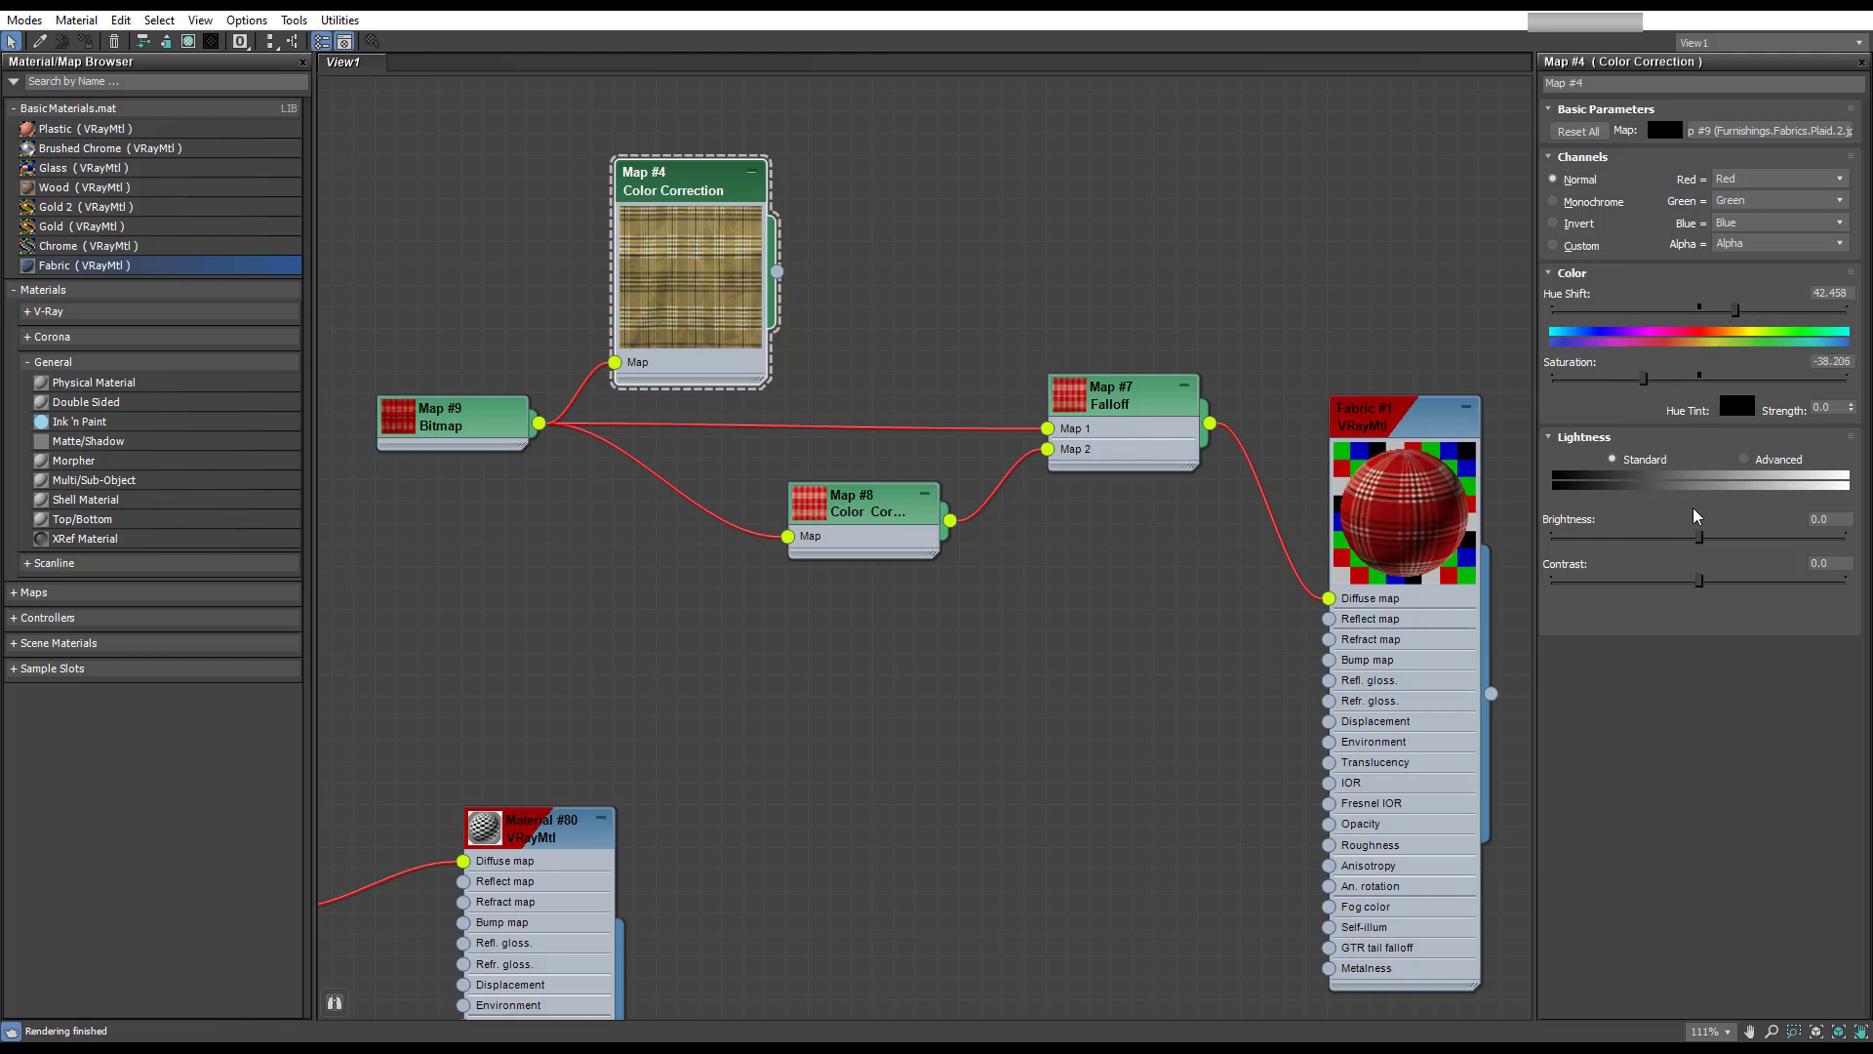
mouse_move(1700, 537)
left_mouse_down()
mouse_move(1764, 542)
mouse_move(1703, 537)
left_mouse_up()
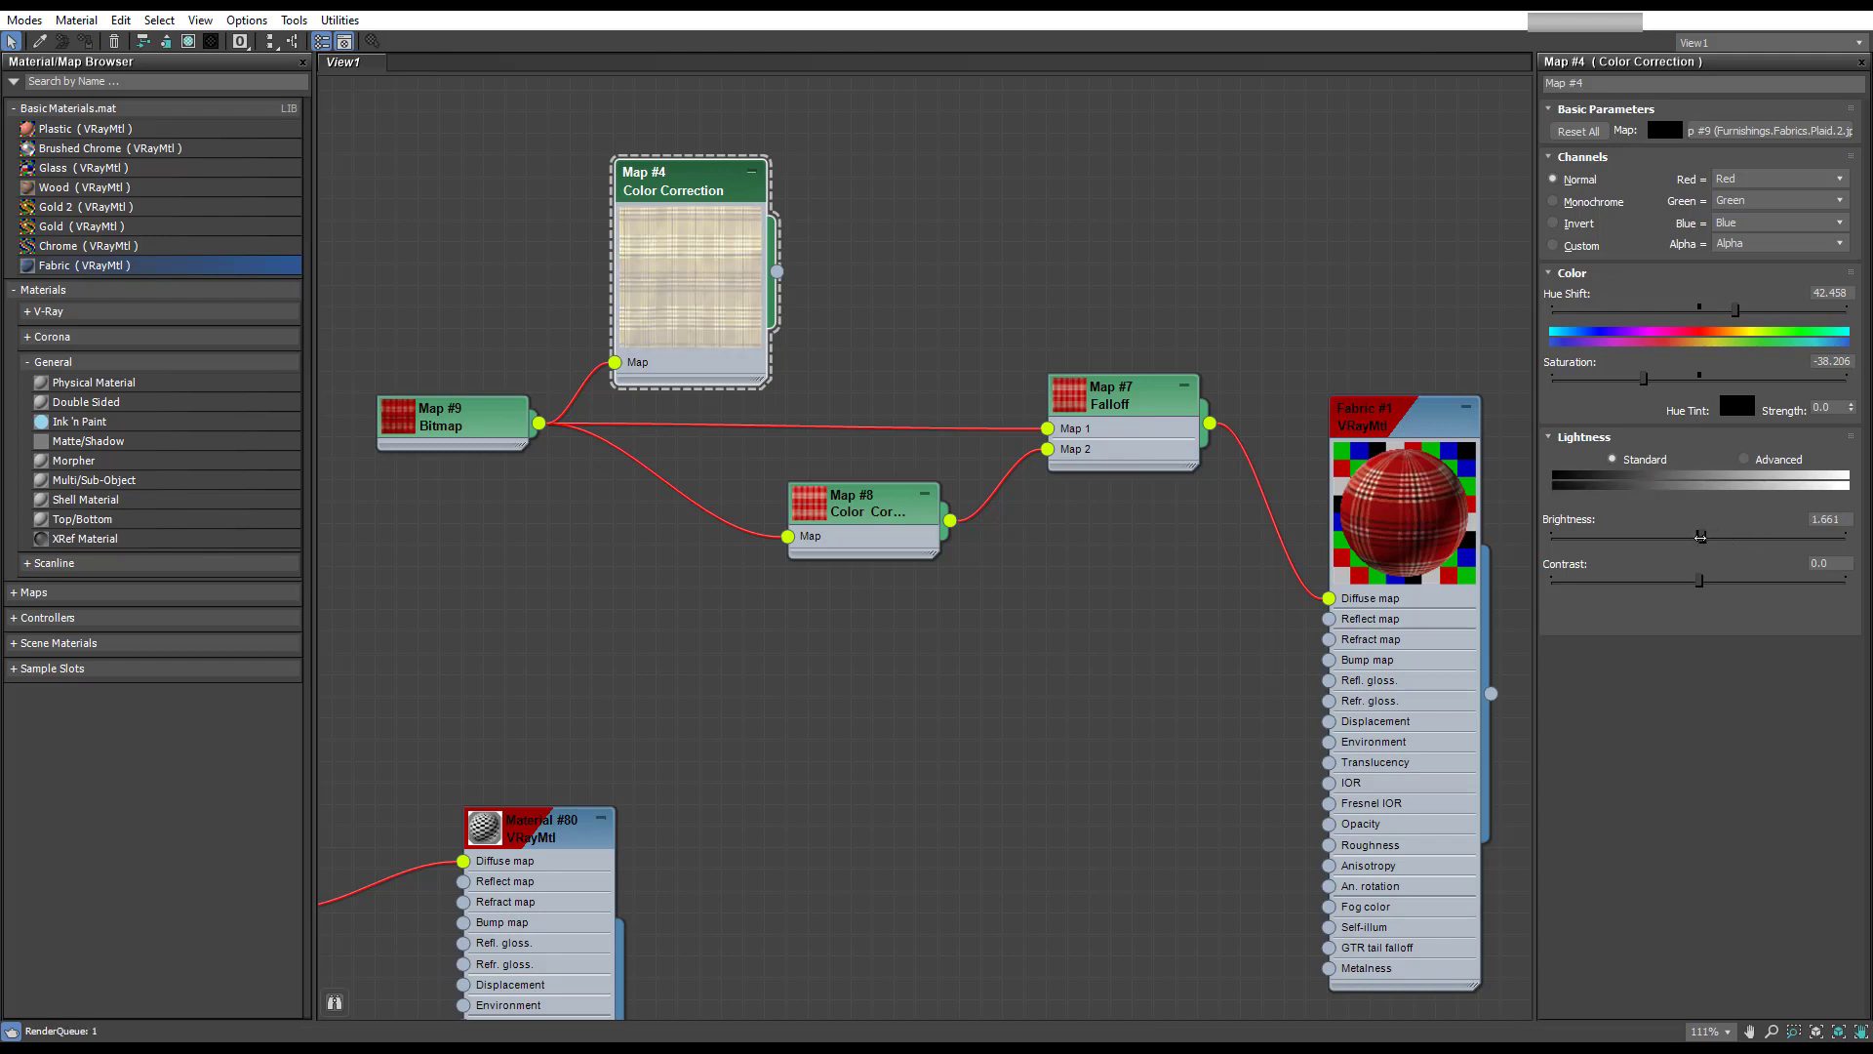
left_click(1761, 463)
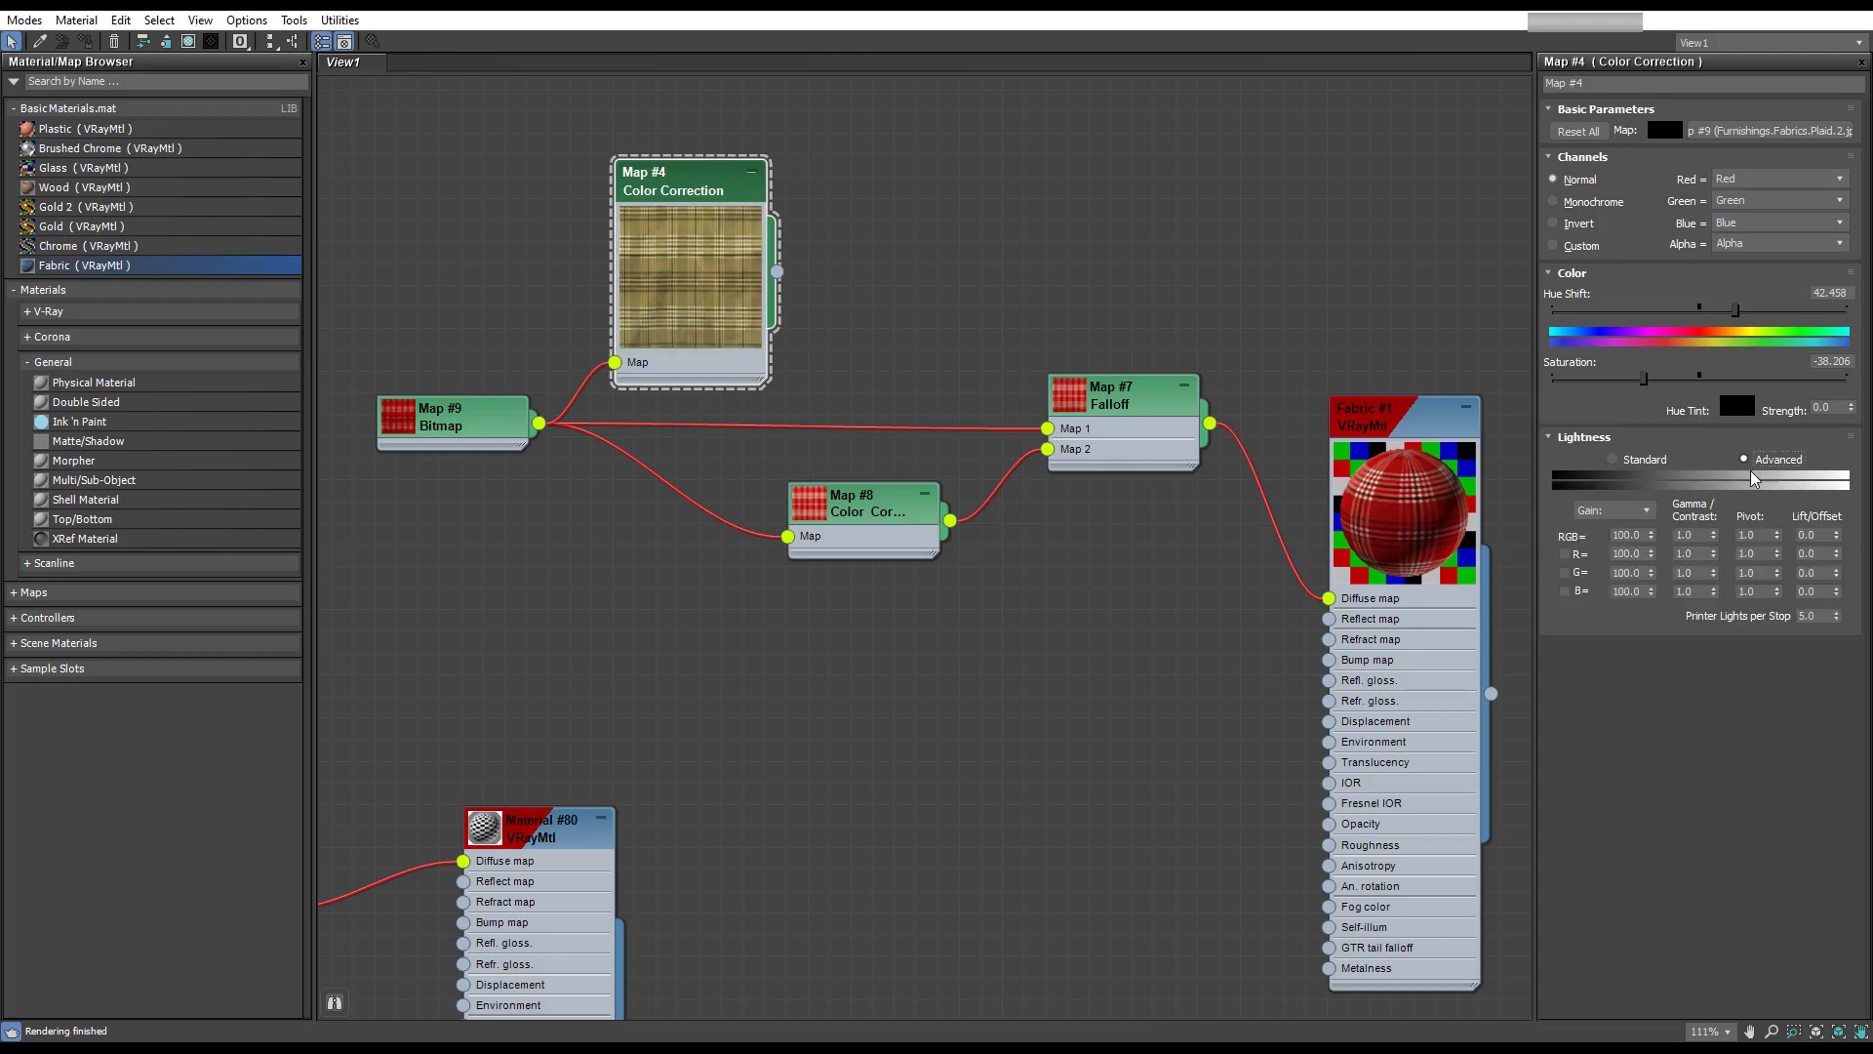
mouse_move(1713, 535)
left_mouse_down()
mouse_move(1715, 478)
mouse_move(1717, 531)
left_mouse_up()
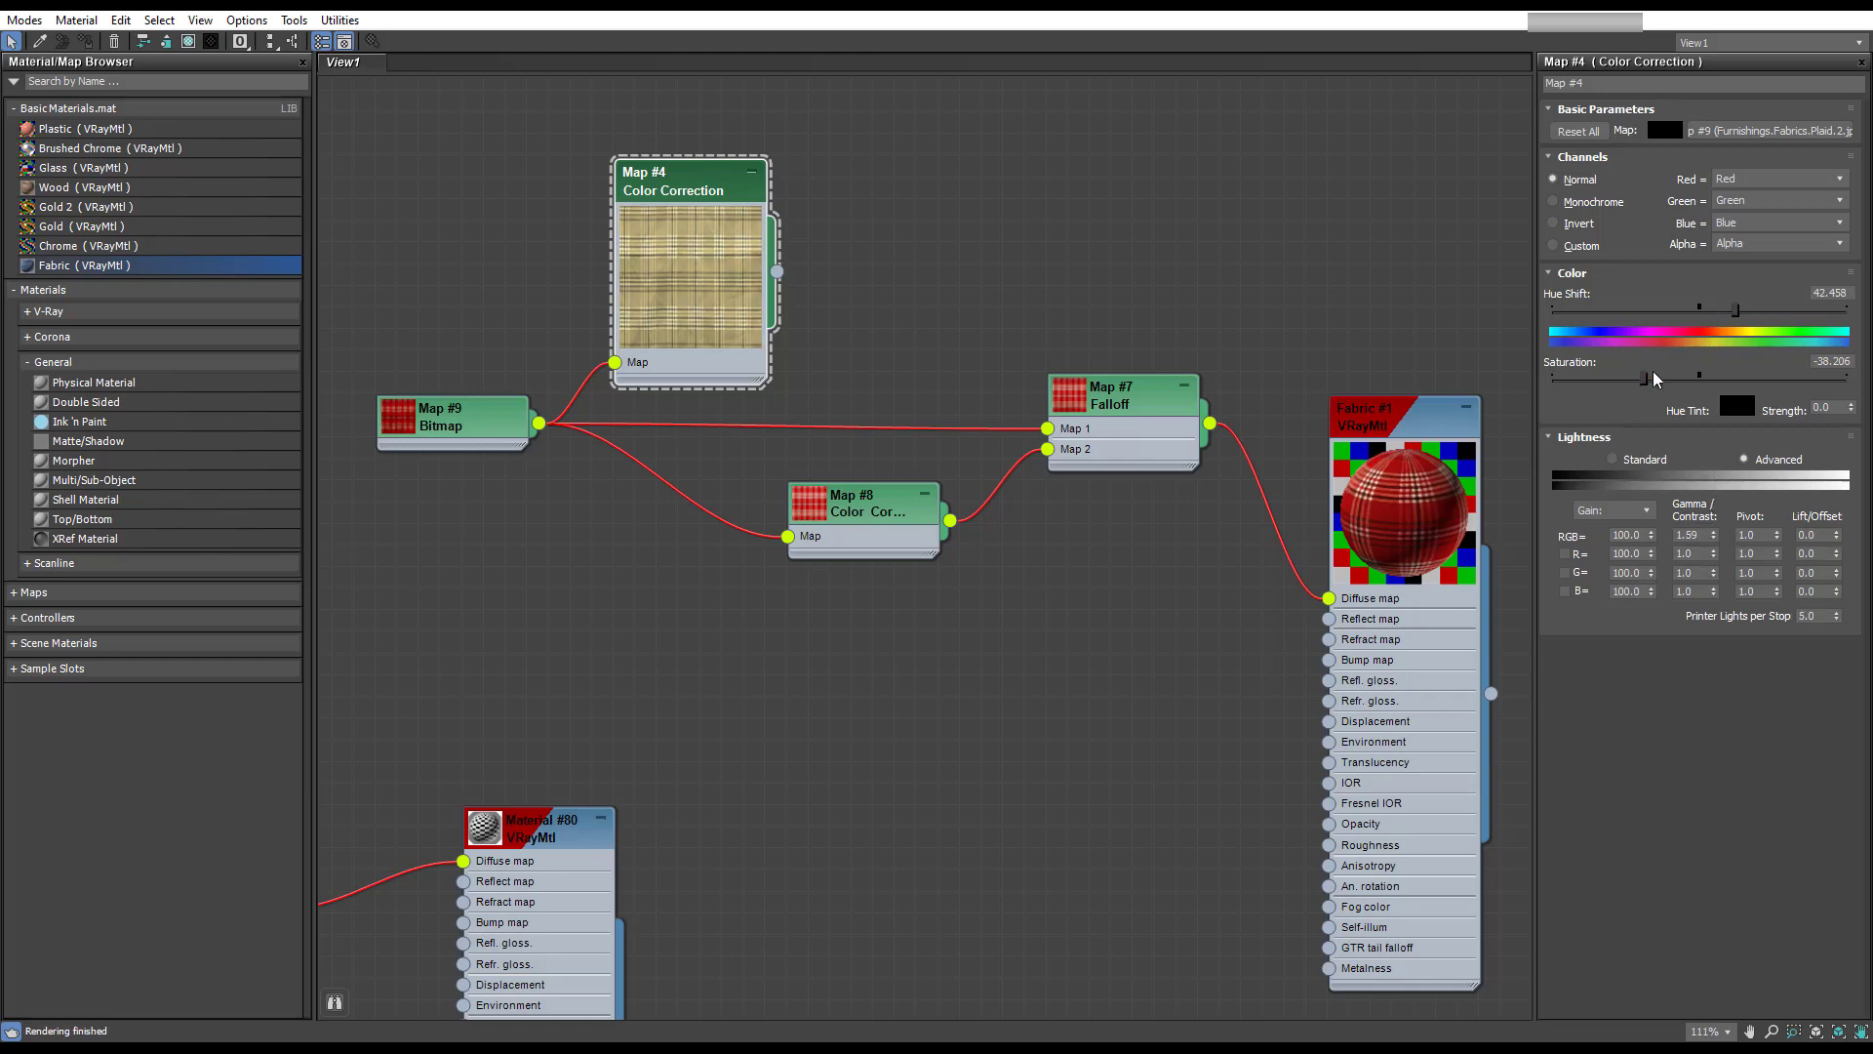
left_click_drag(1653, 378, 1670, 379)
left_click_drag(1736, 310, 1732, 310)
left_click_drag(777, 272, 1047, 429)
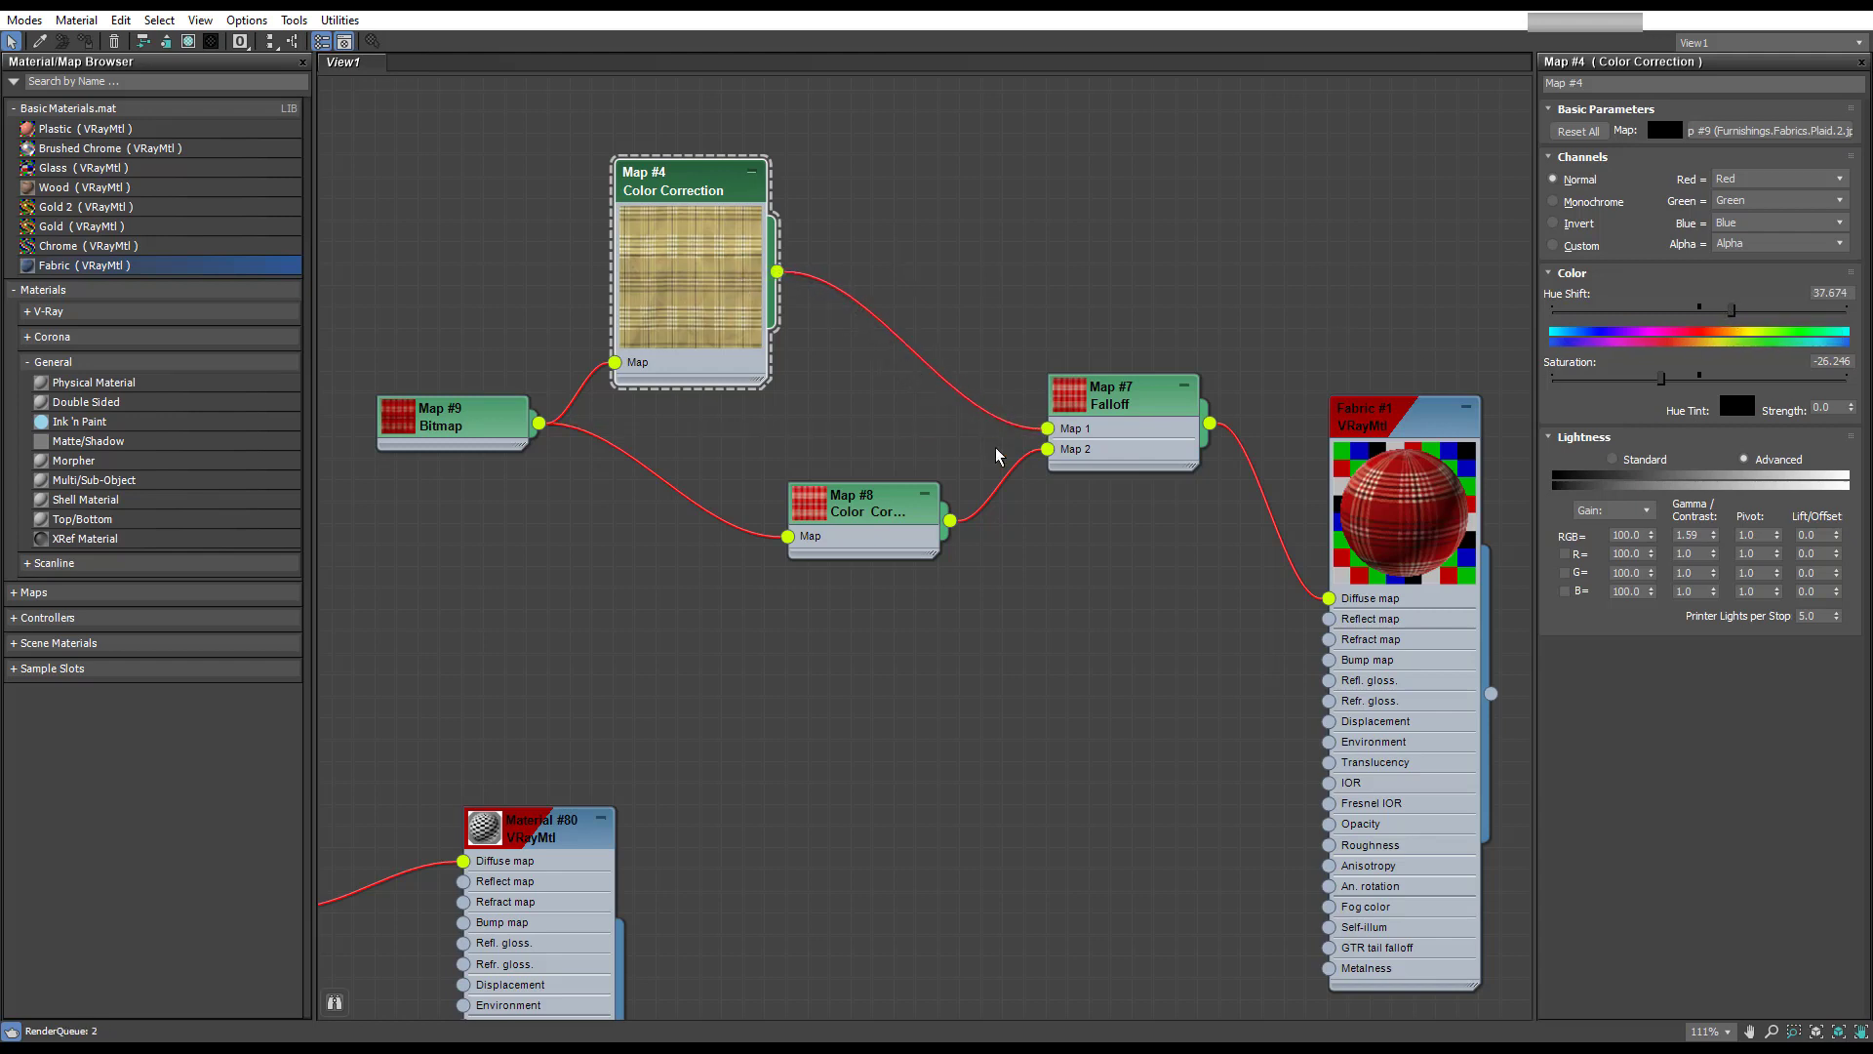
Step: Wire Map #4 into Map #8's input, tidy the nodes, preview Fabric #1, and close the editor
left_click_drag(778, 277, 788, 537)
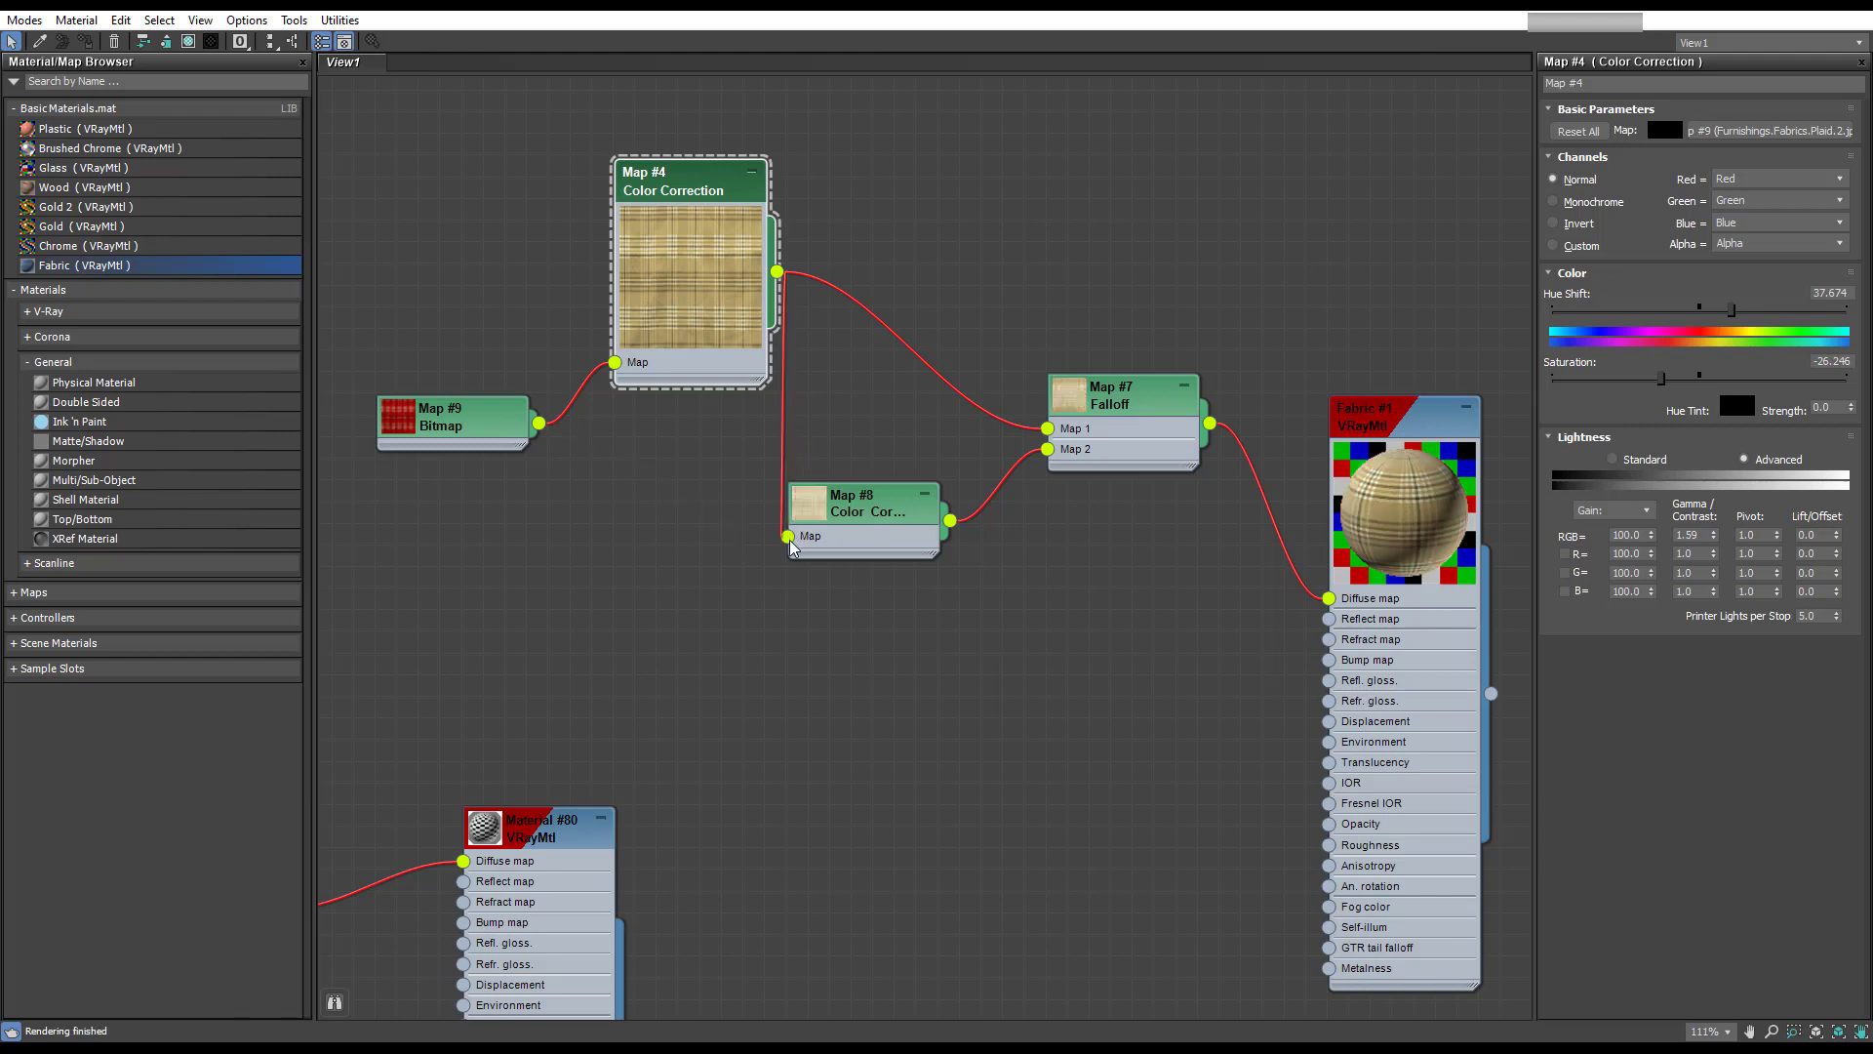
left_click_drag(408, 436, 322, 414)
left_click_drag(745, 218, 680, 348)
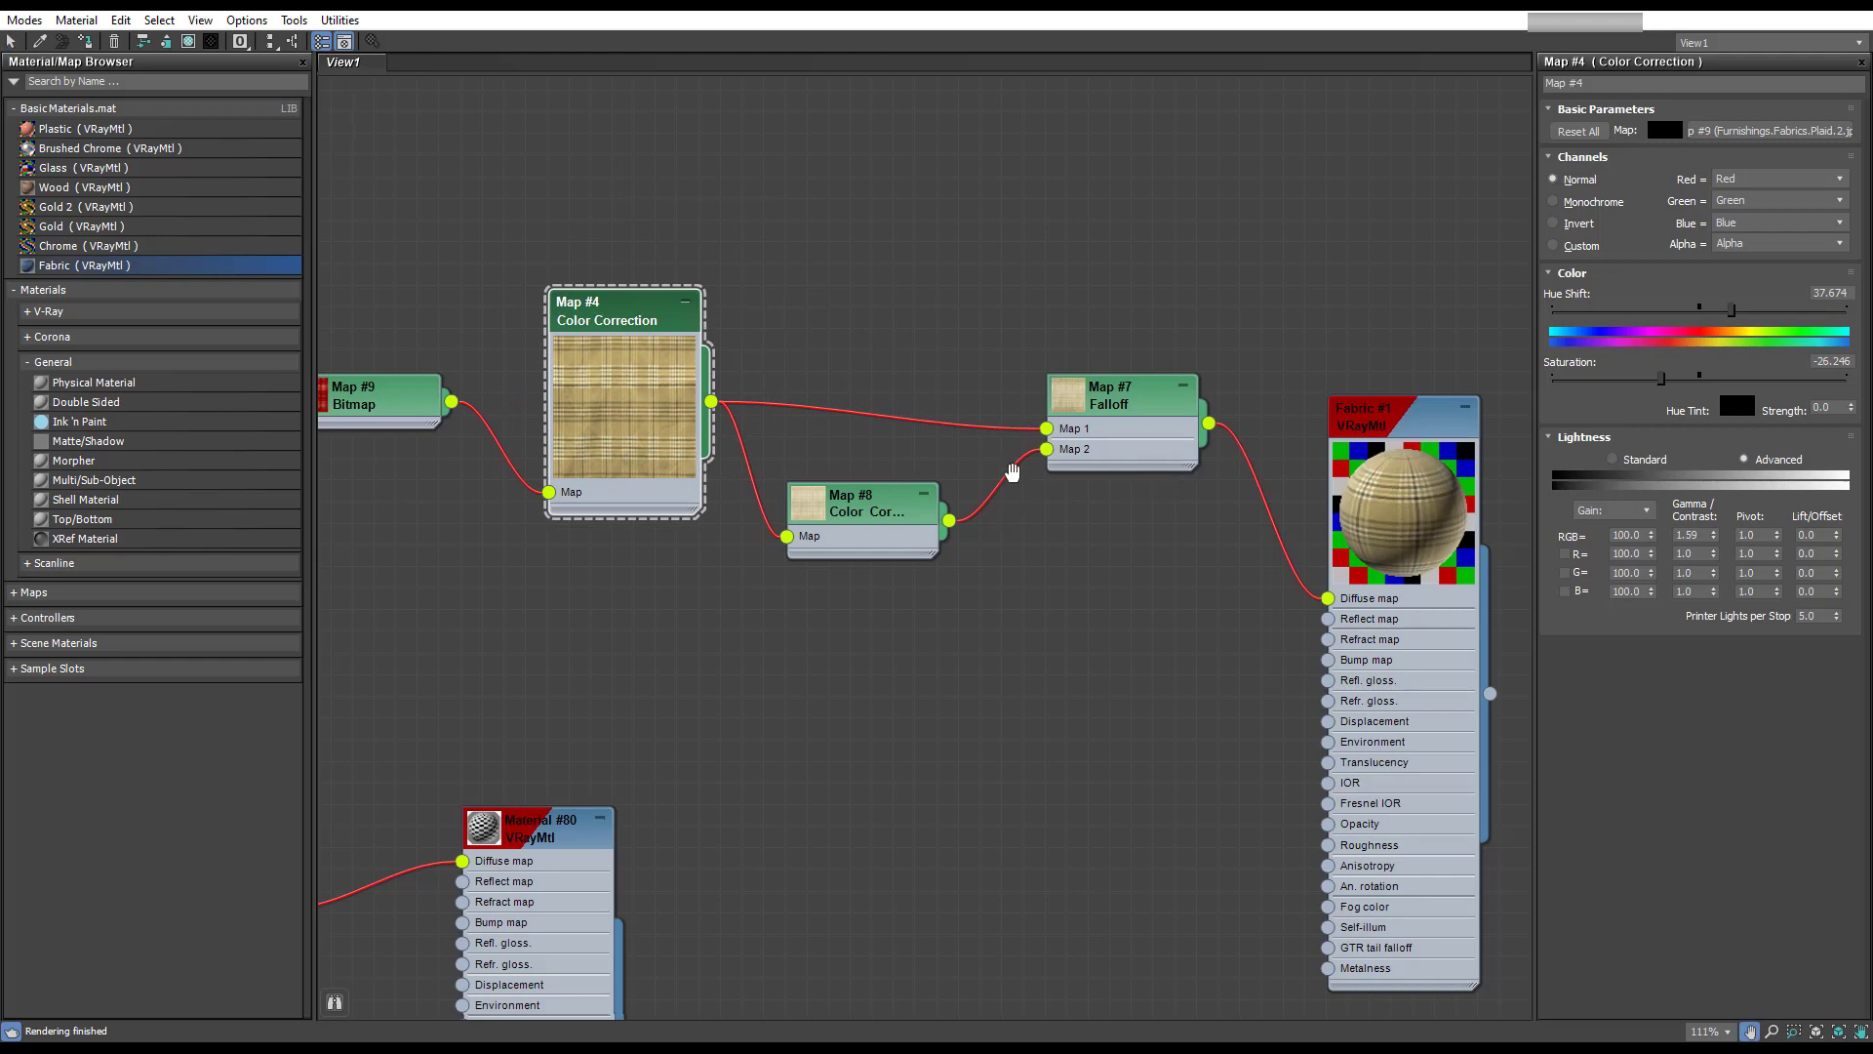
middle_click_drag(1008, 468, 820, 458)
scroll(1256, 458, "up", 2)
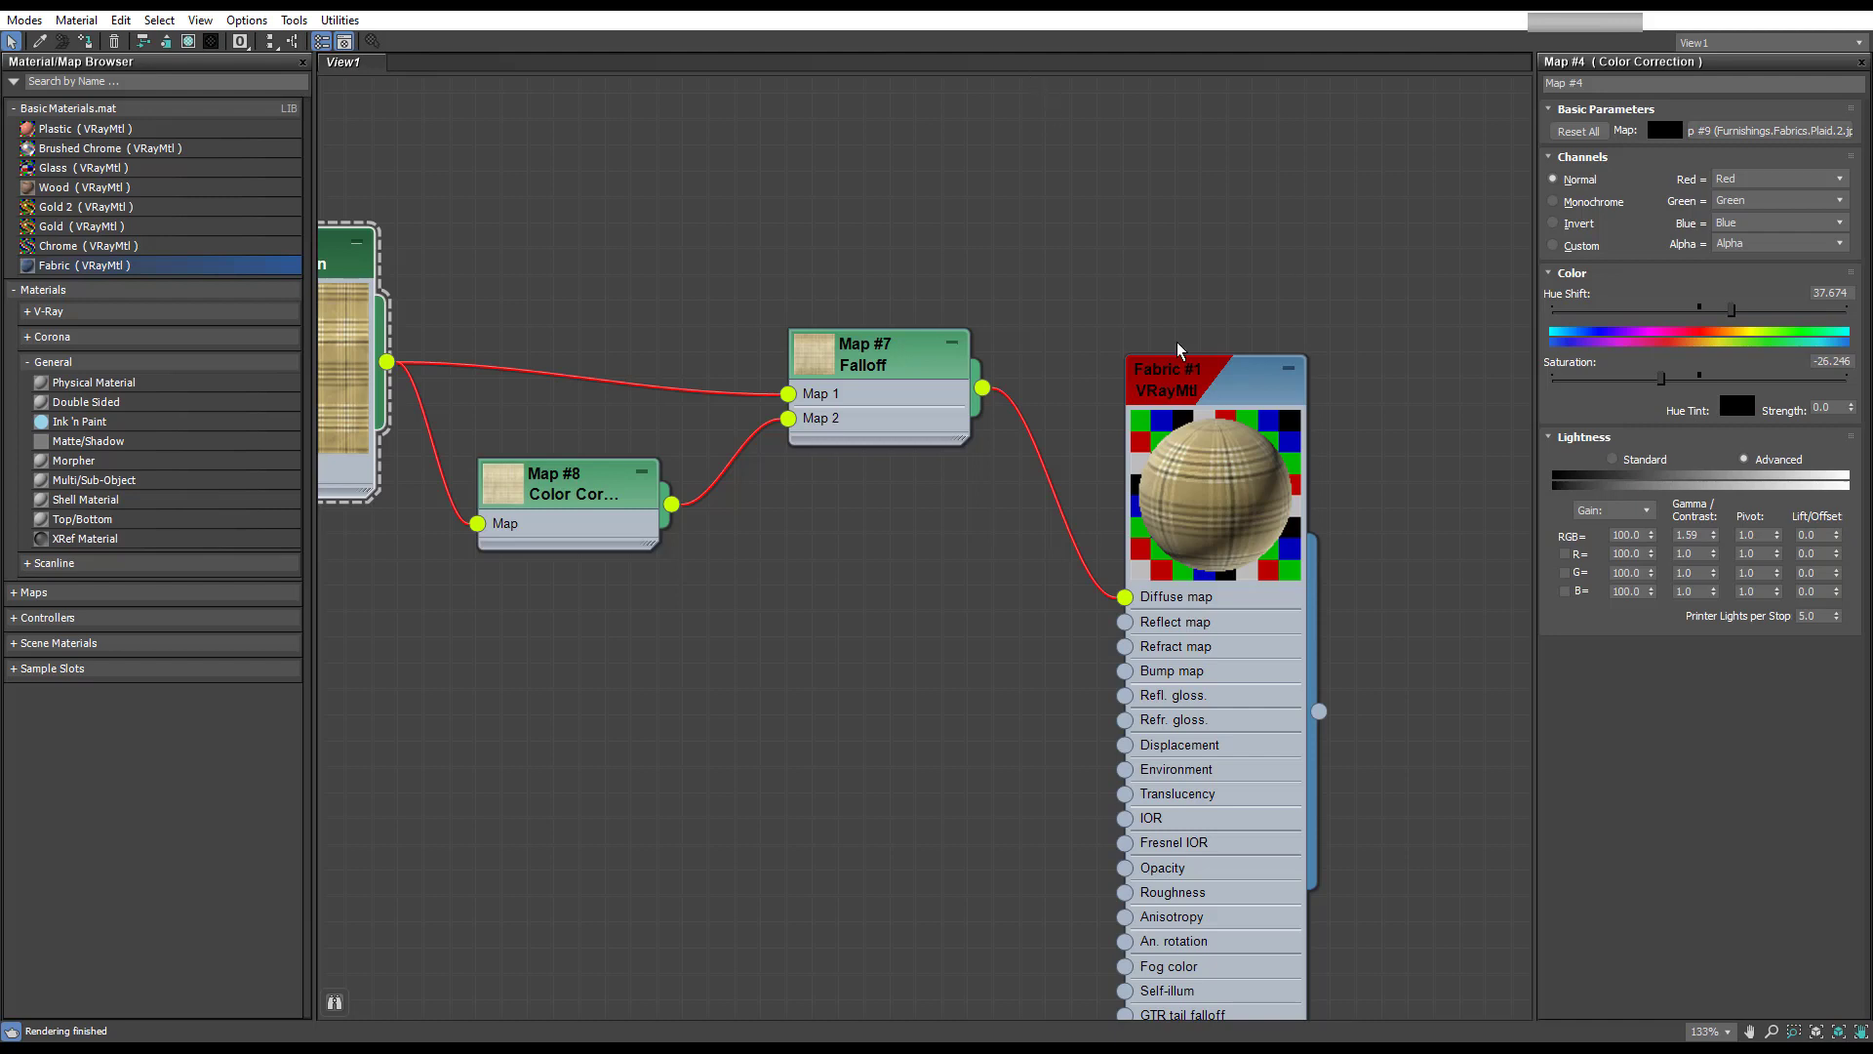
double_click(1222, 390)
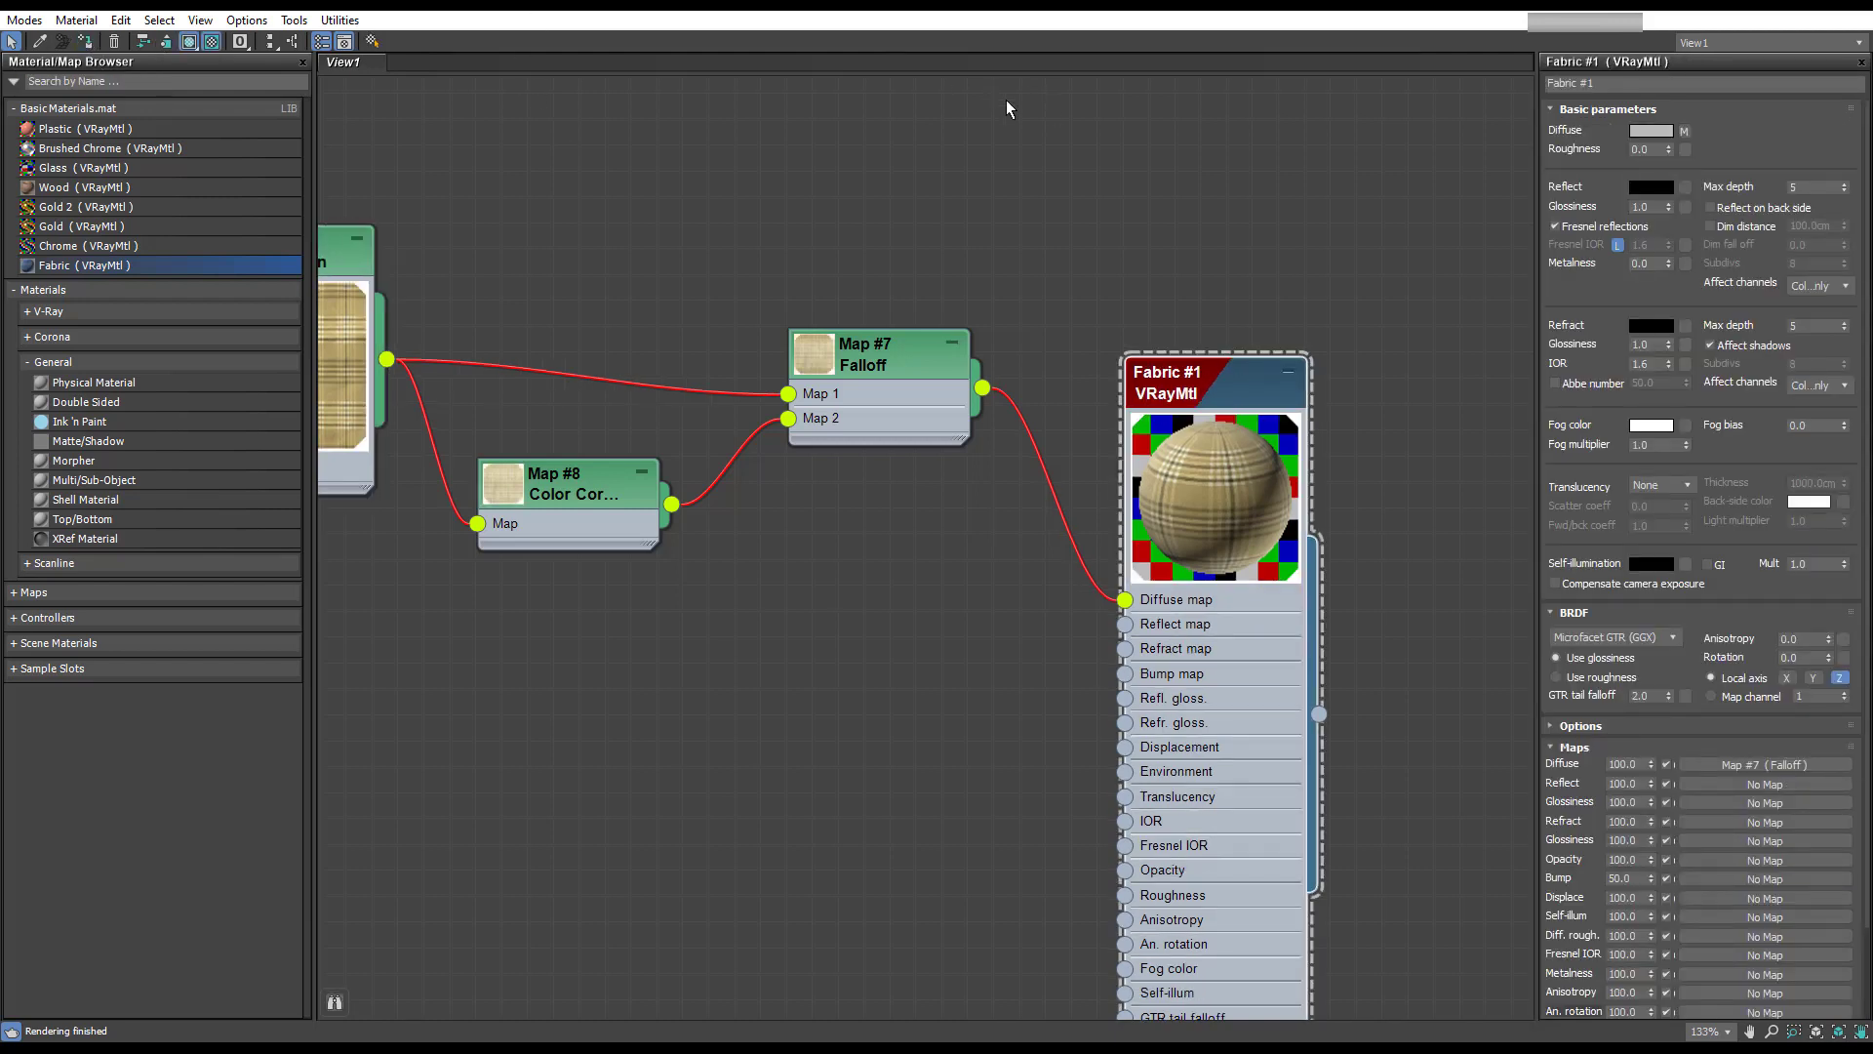
left_click(1840, 11)
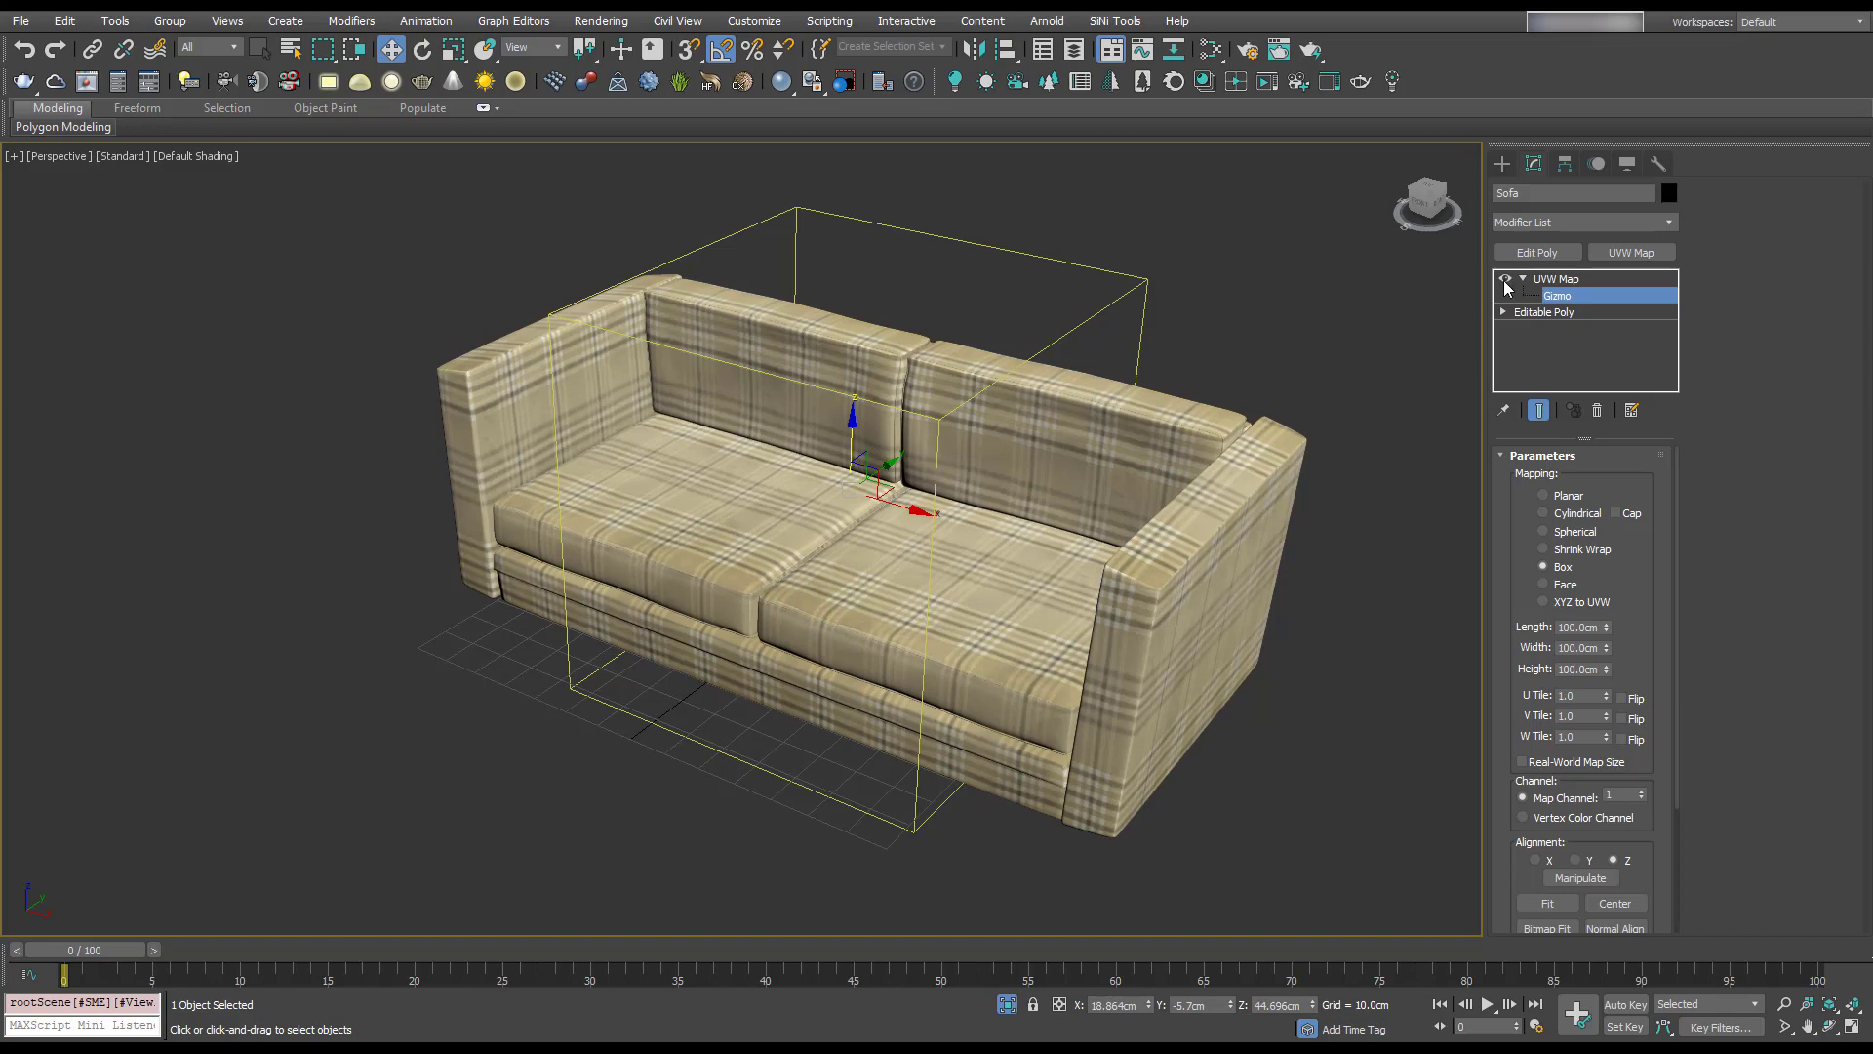
left_click(1506, 280)
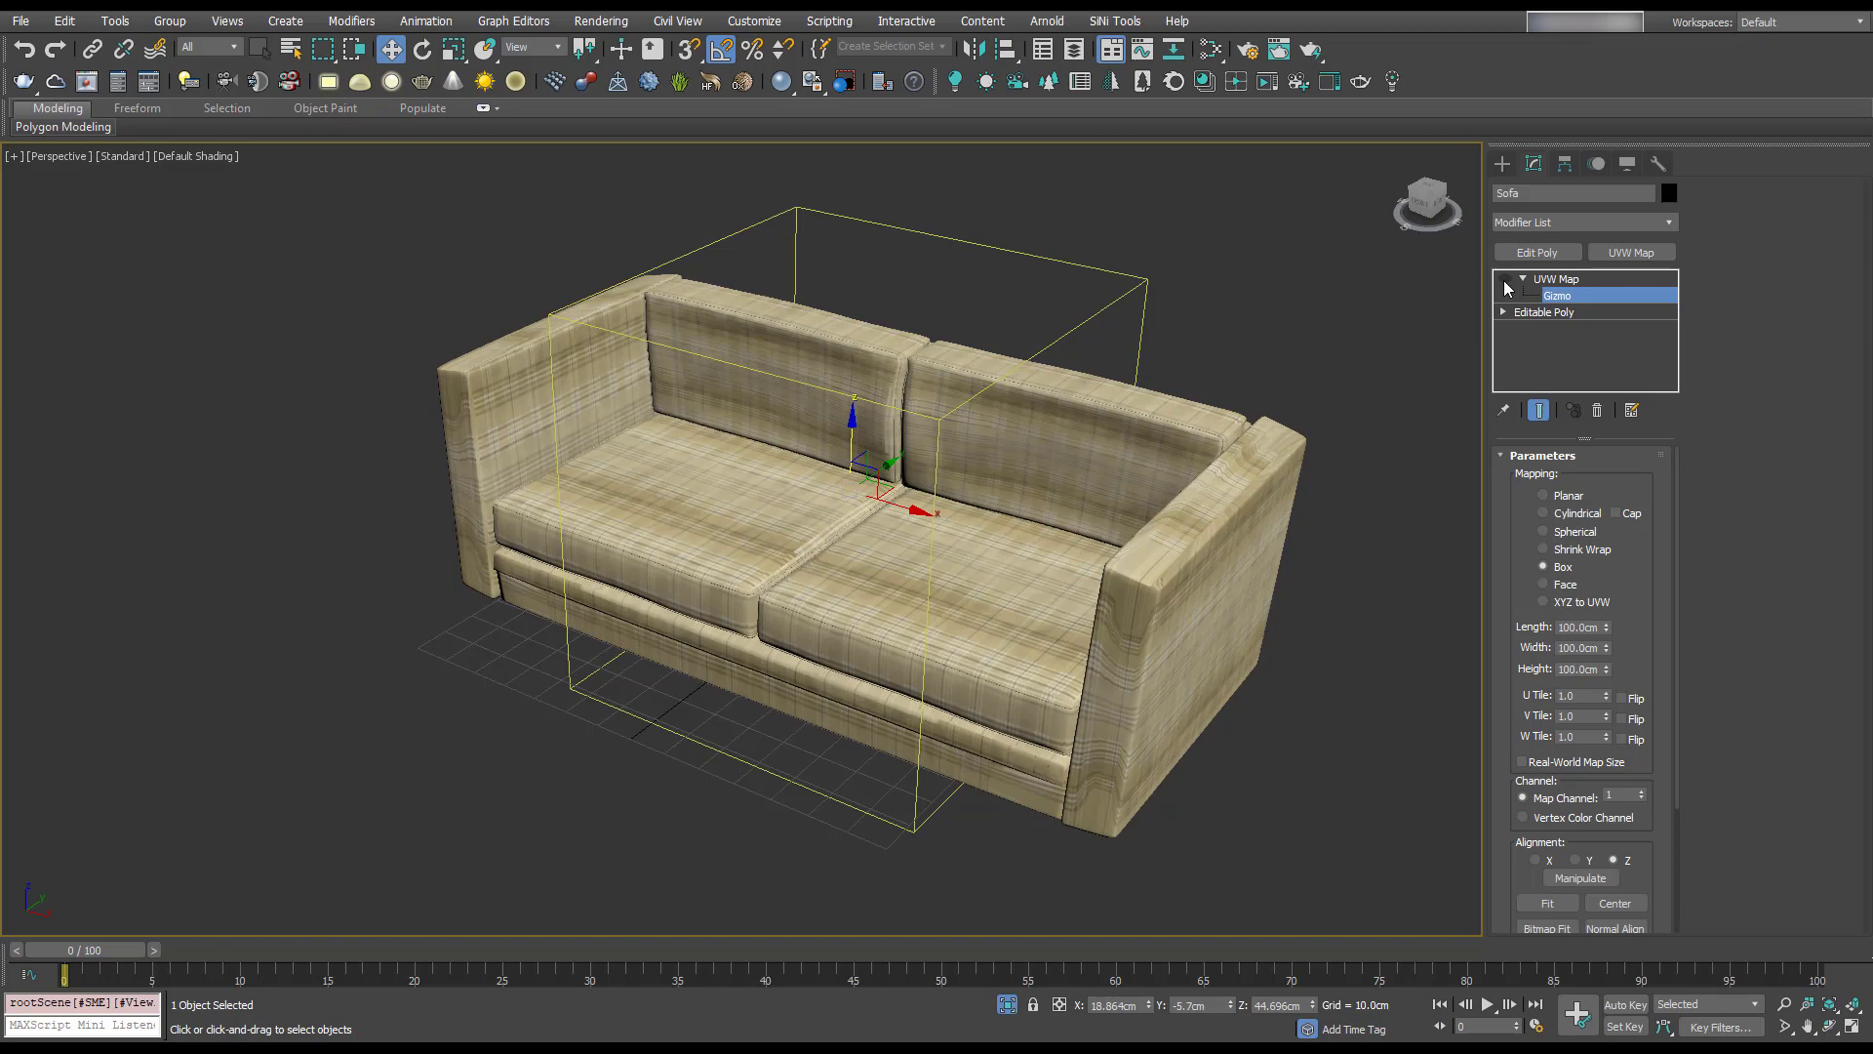
scroll(1141, 657, "up", 8)
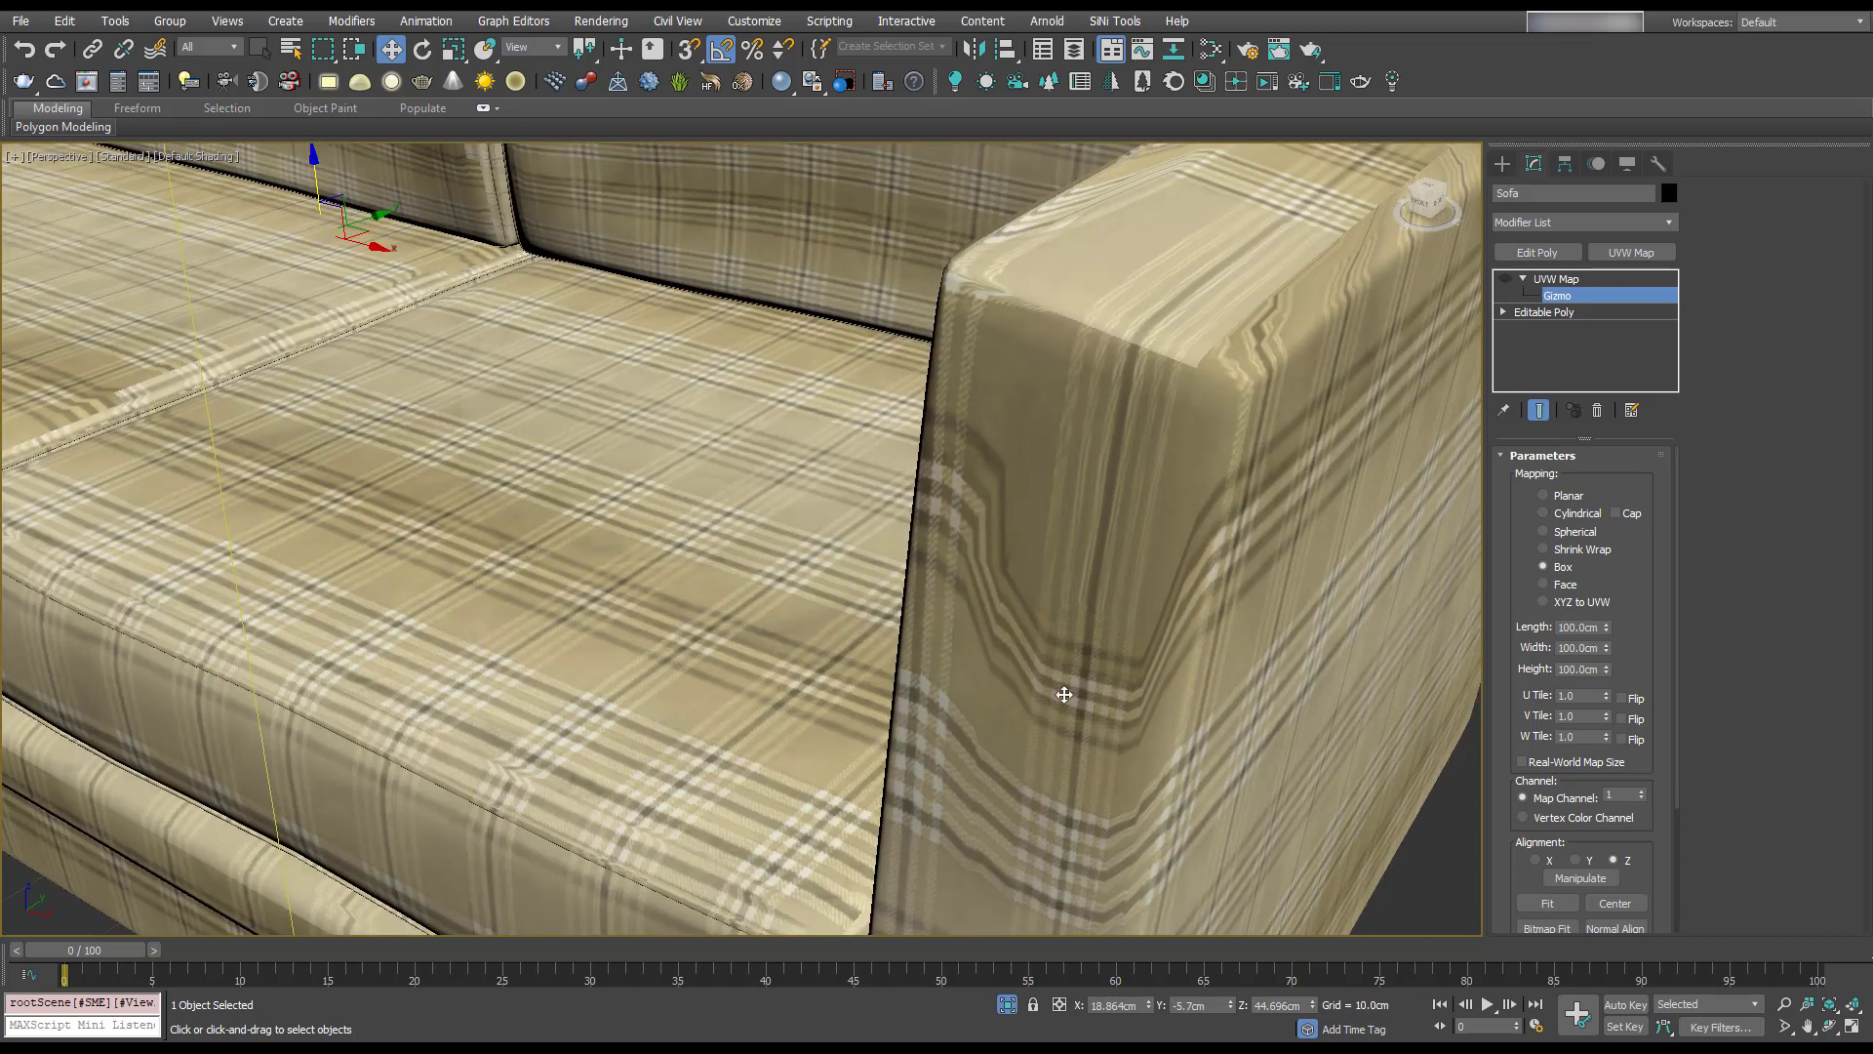
left_click(1506, 280)
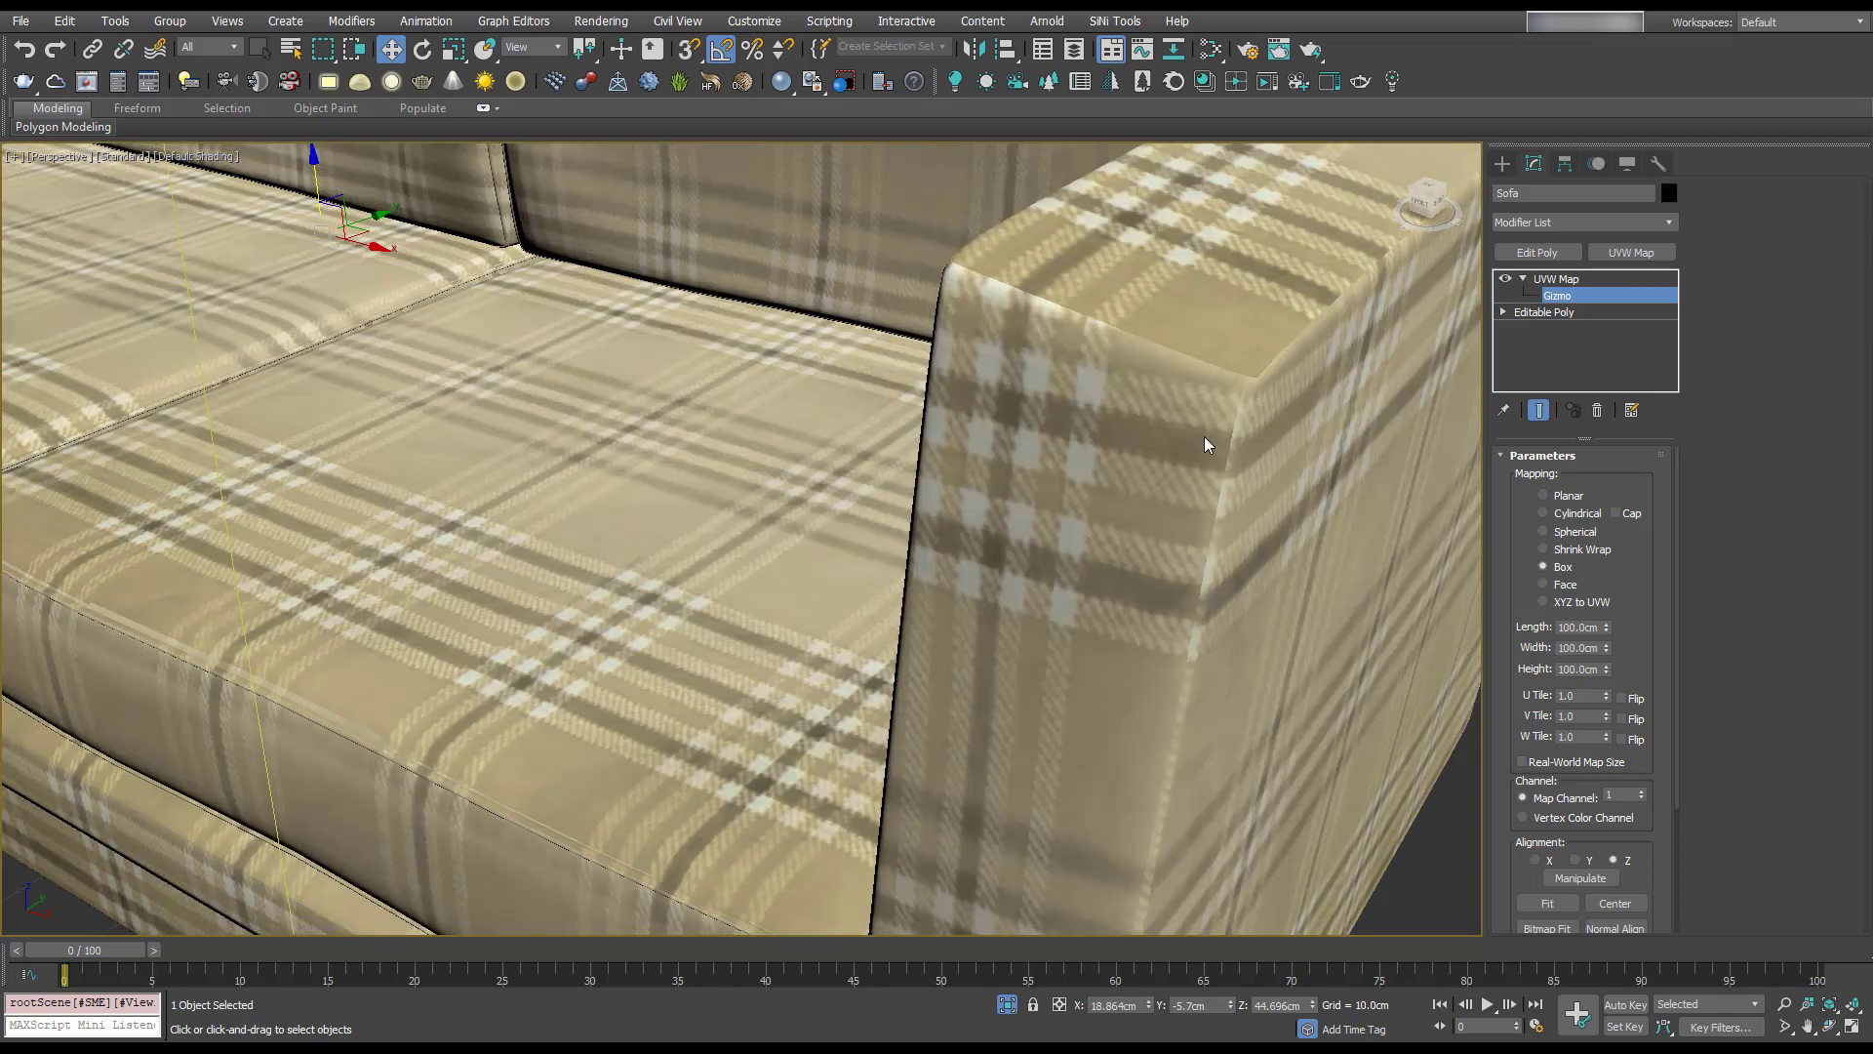
scroll(1099, 452, "down", 5)
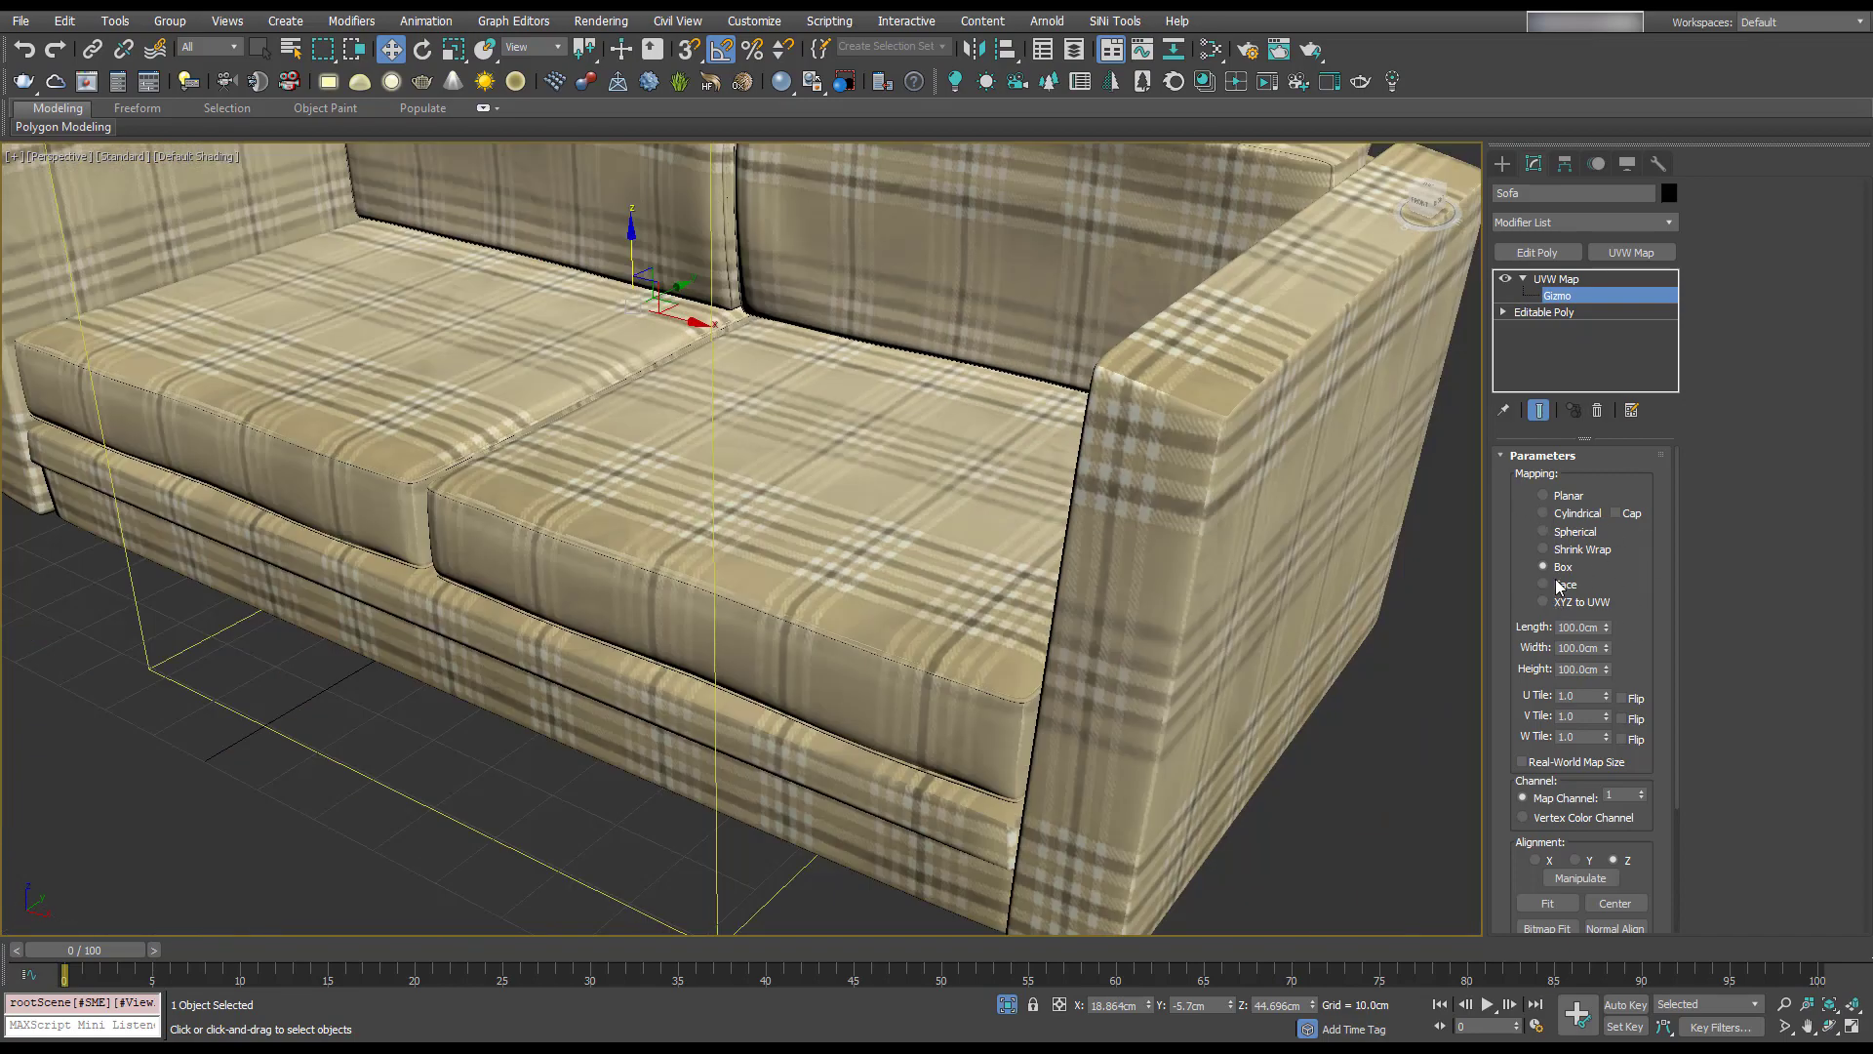
middle_click_drag(945, 612, 1022, 666)
scroll(1023, 666, "down", 4)
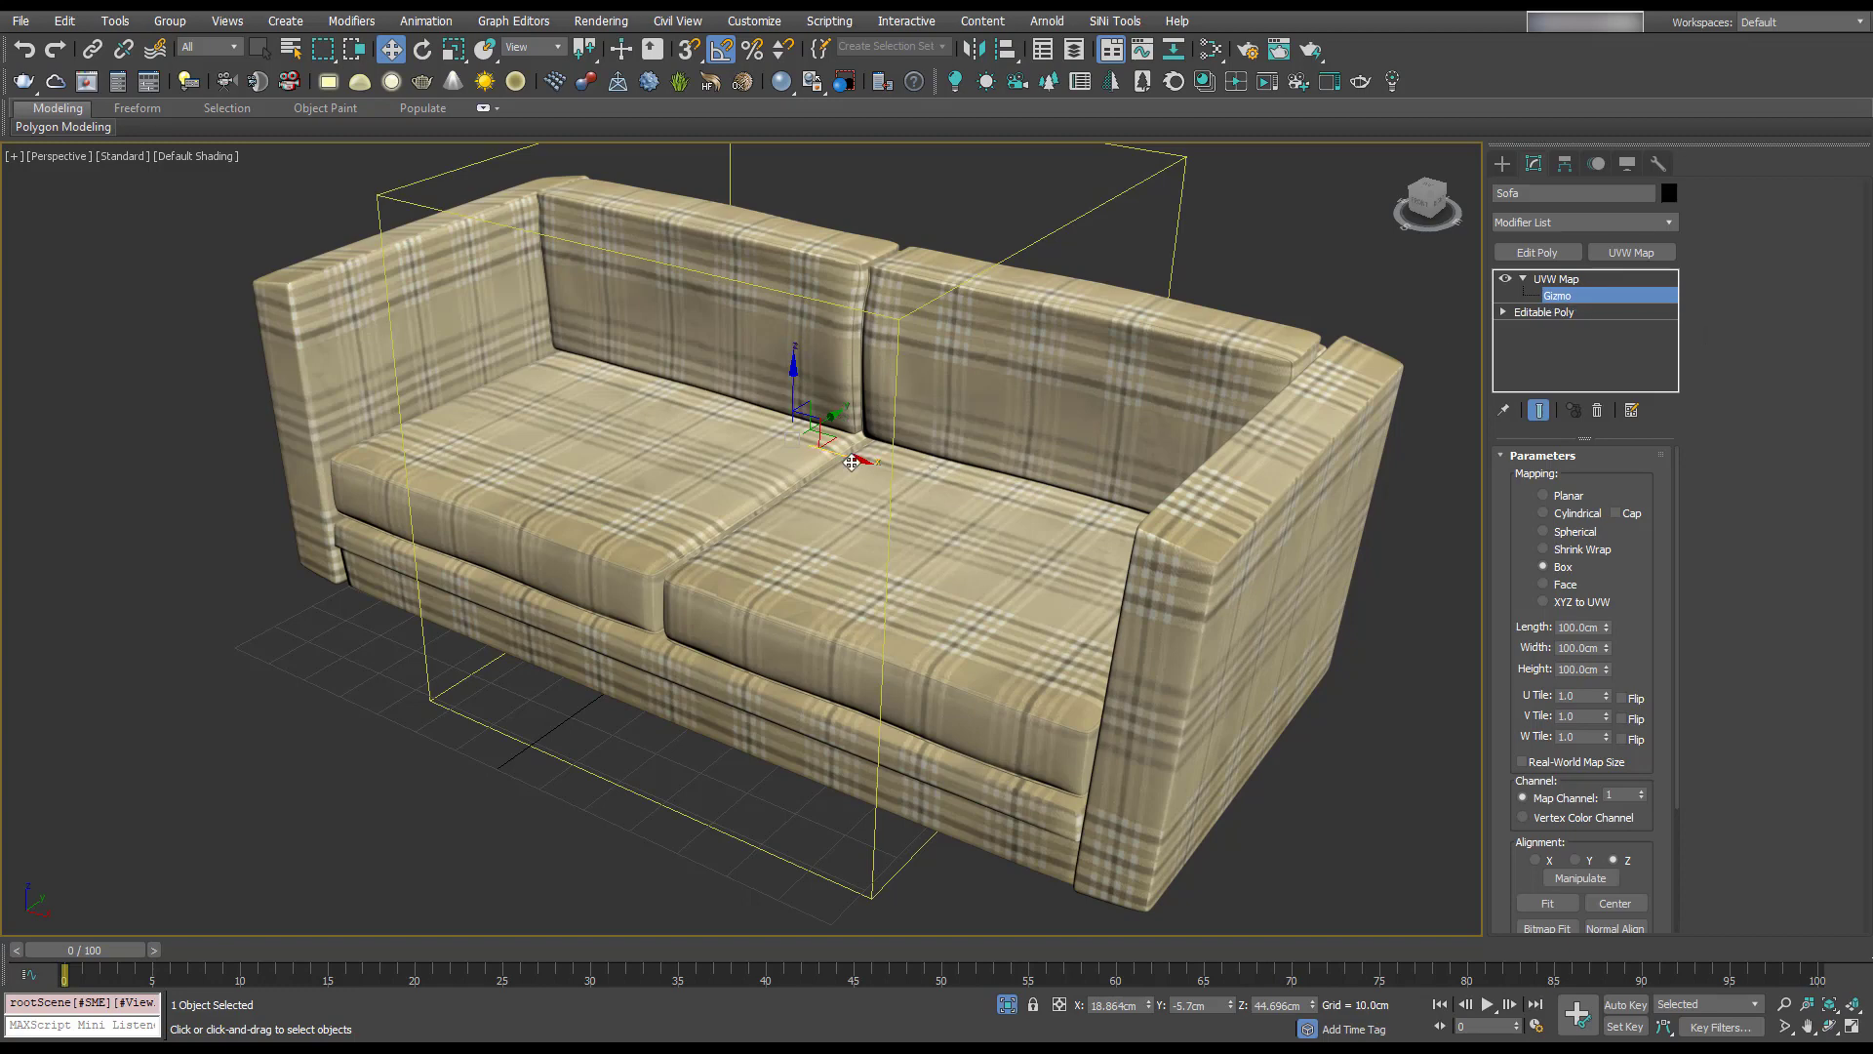
Step: Scale the UVW Map gizmo down uniformly so the plaid tiles smaller on the sofa
right_click(841, 447)
left_click(936, 512)
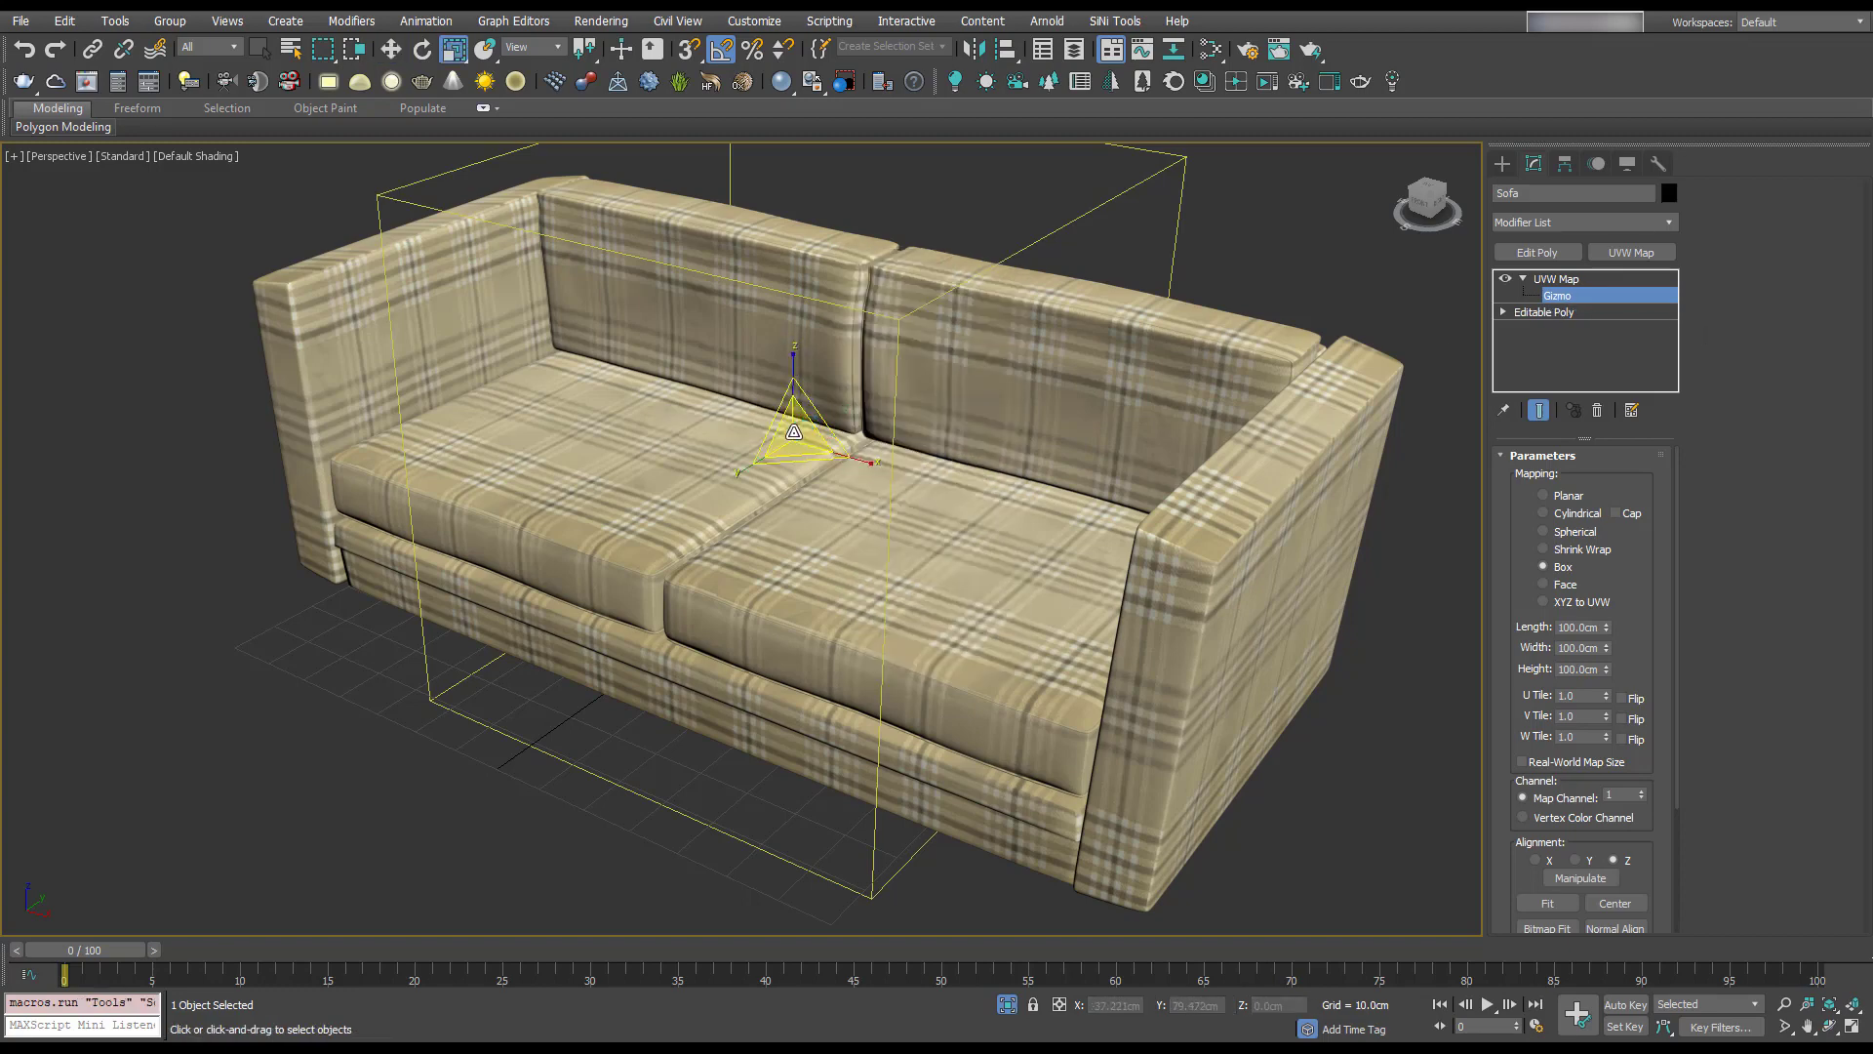
left_click_drag(803, 430, 832, 571)
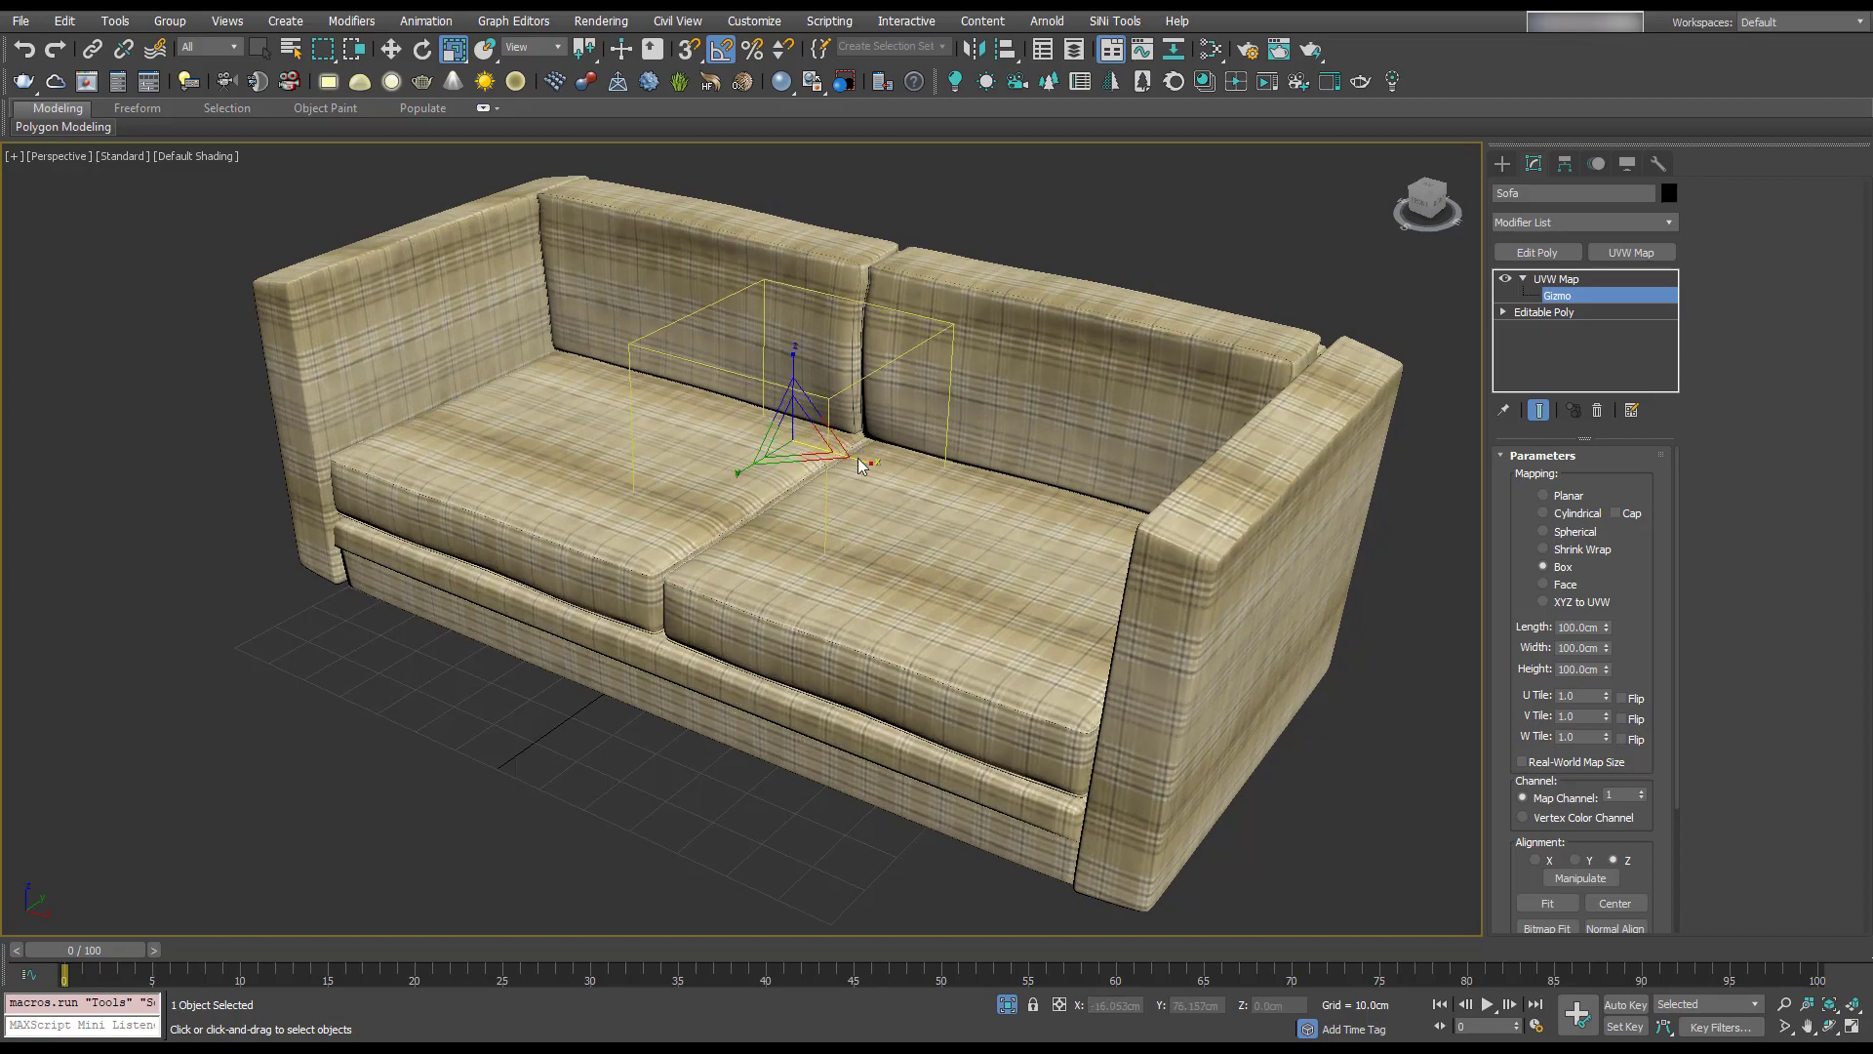
Step: Move the mapping gizmo so the plaid lines run straight across cushions and armrest
right_click(847, 435)
left_click(883, 472)
scroll(800, 400, "up", 5)
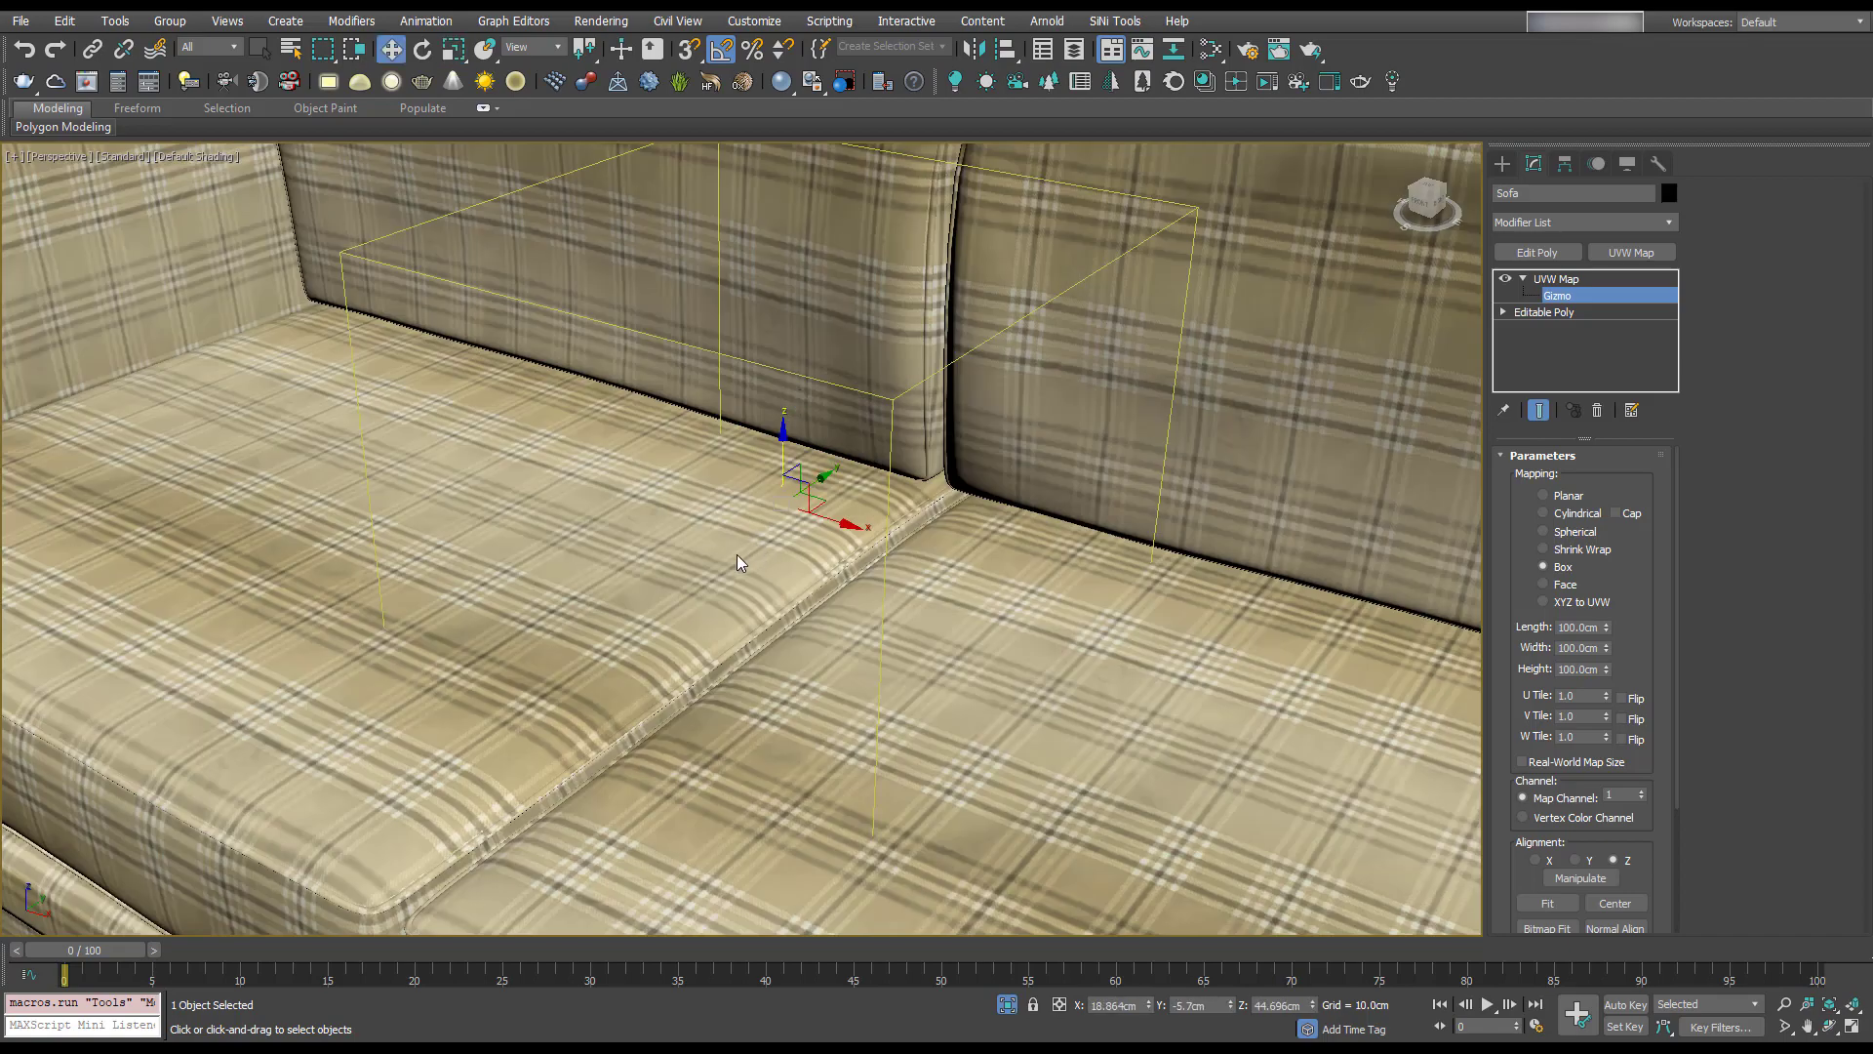
middle_click_drag(741, 563, 950, 361)
middle_click_drag(680, 597, 1119, 280, "alt")
left_click_drag(1090, 273, 1020, 335)
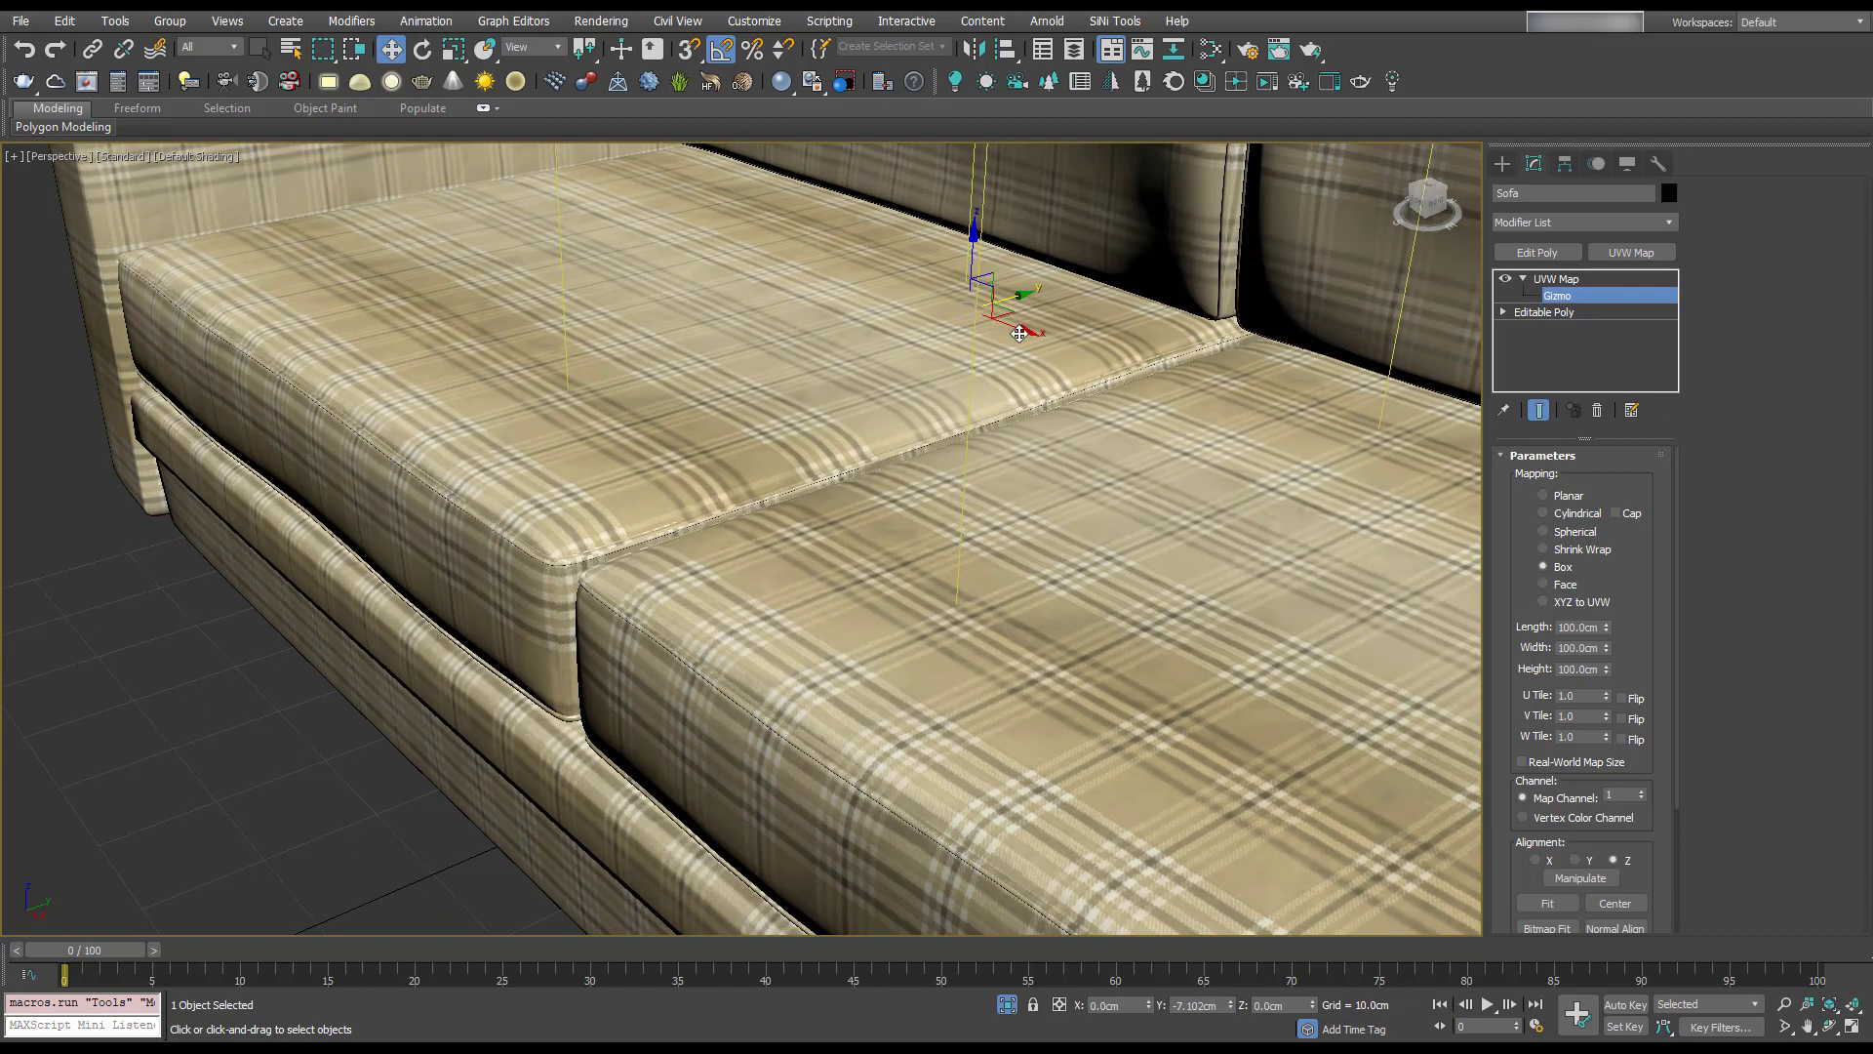
middle_click_drag(1021, 335, 836, 430, "alt")
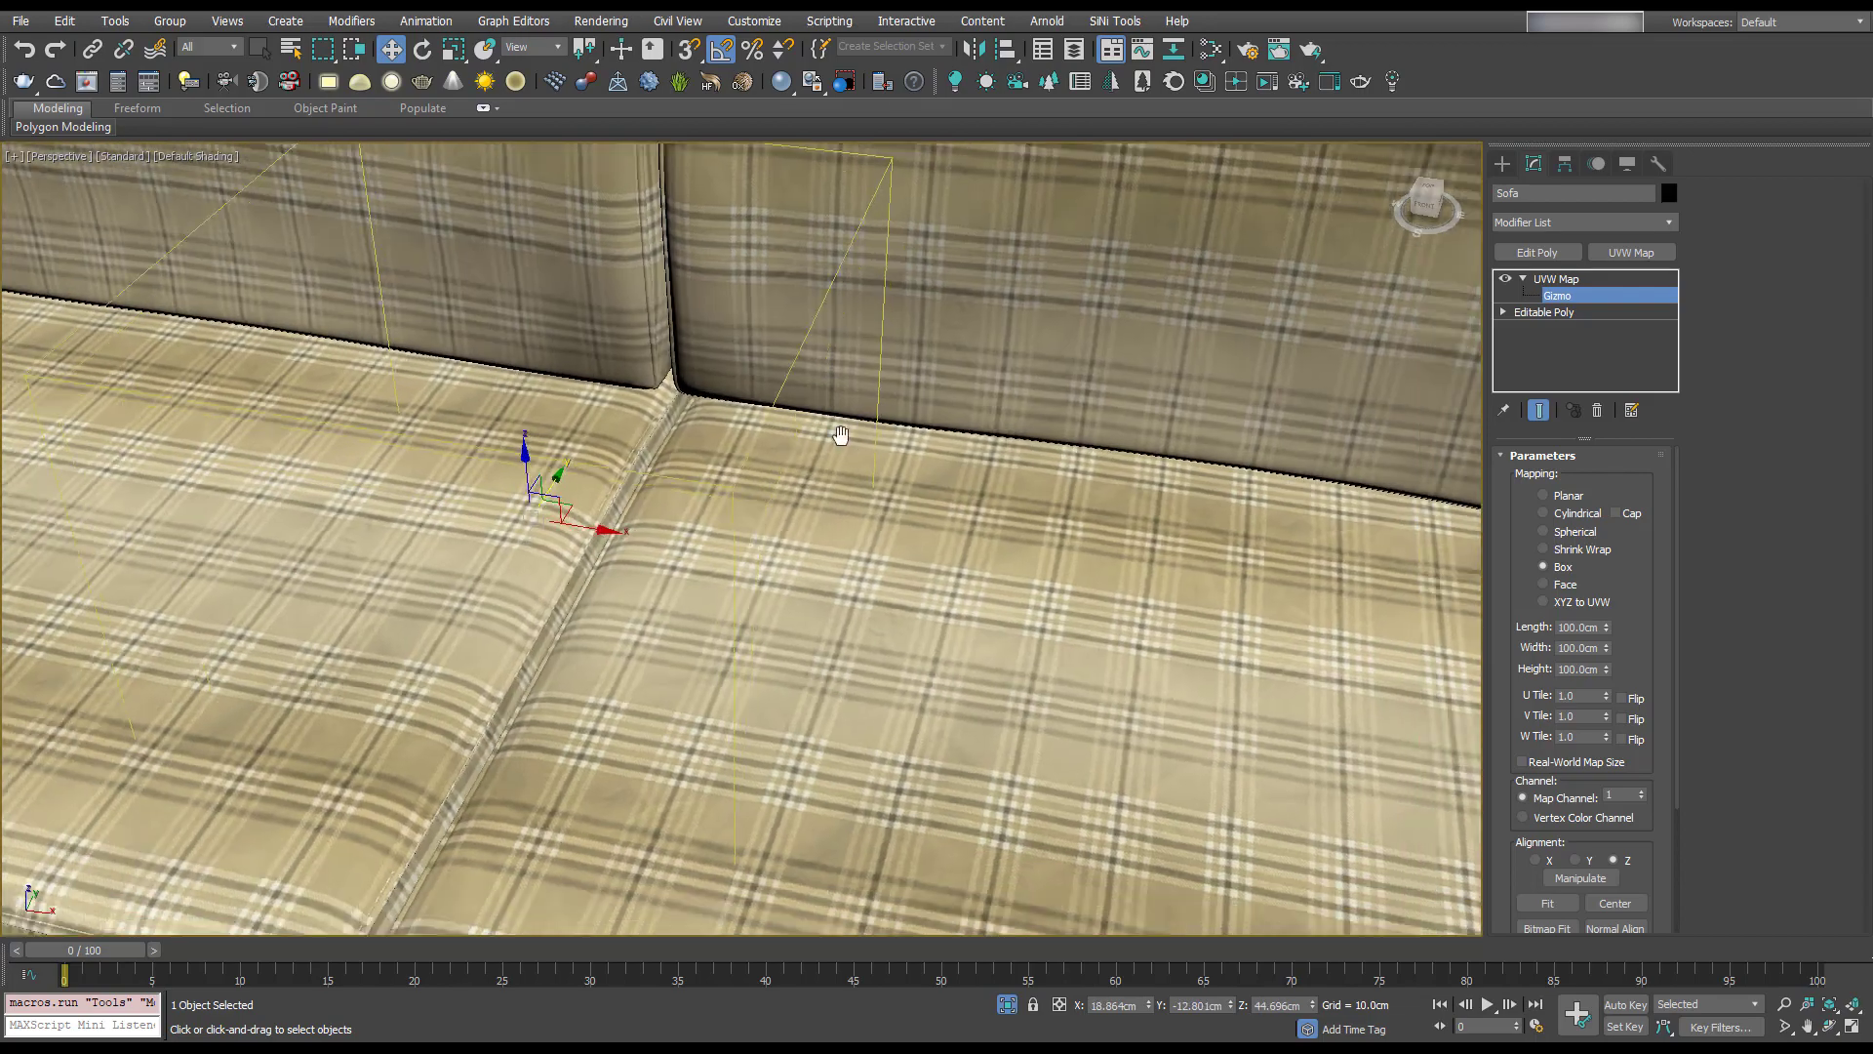
scroll(878, 447, "down", 5)
scroll(837, 409, "up", 2)
scroll(917, 441, "down", 2)
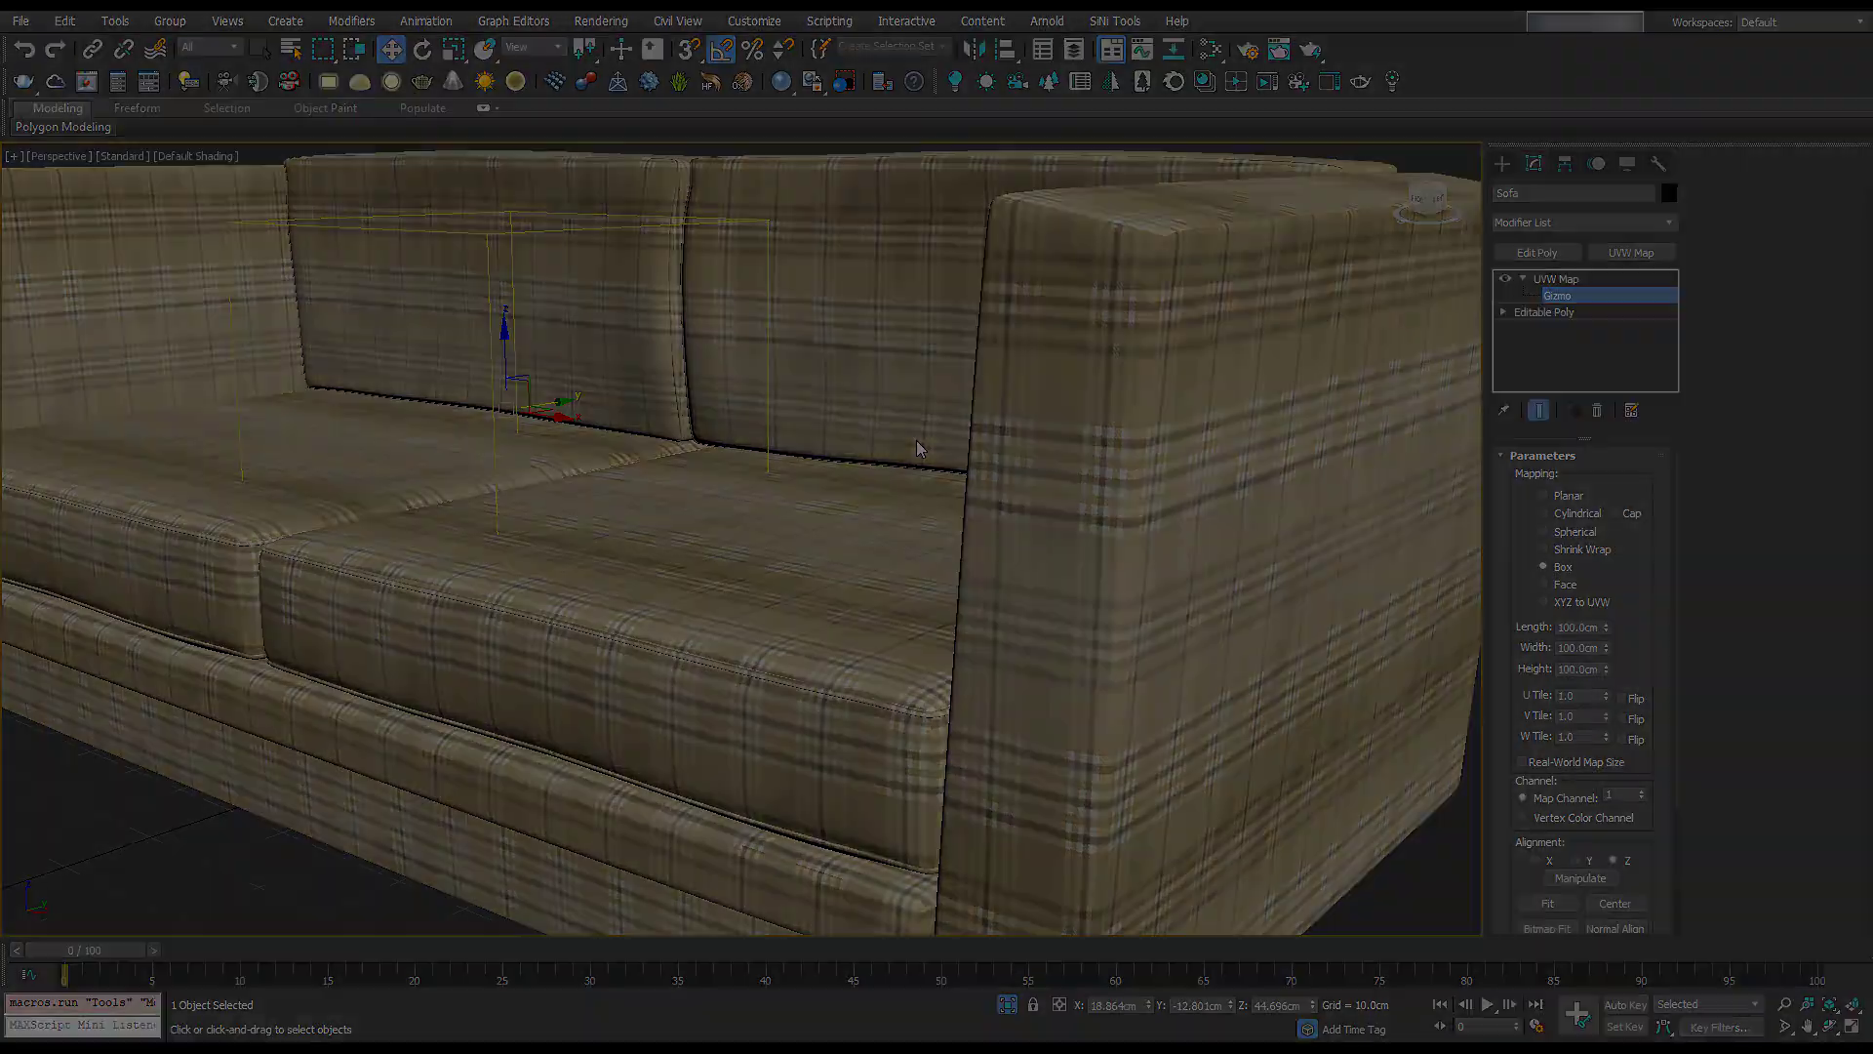